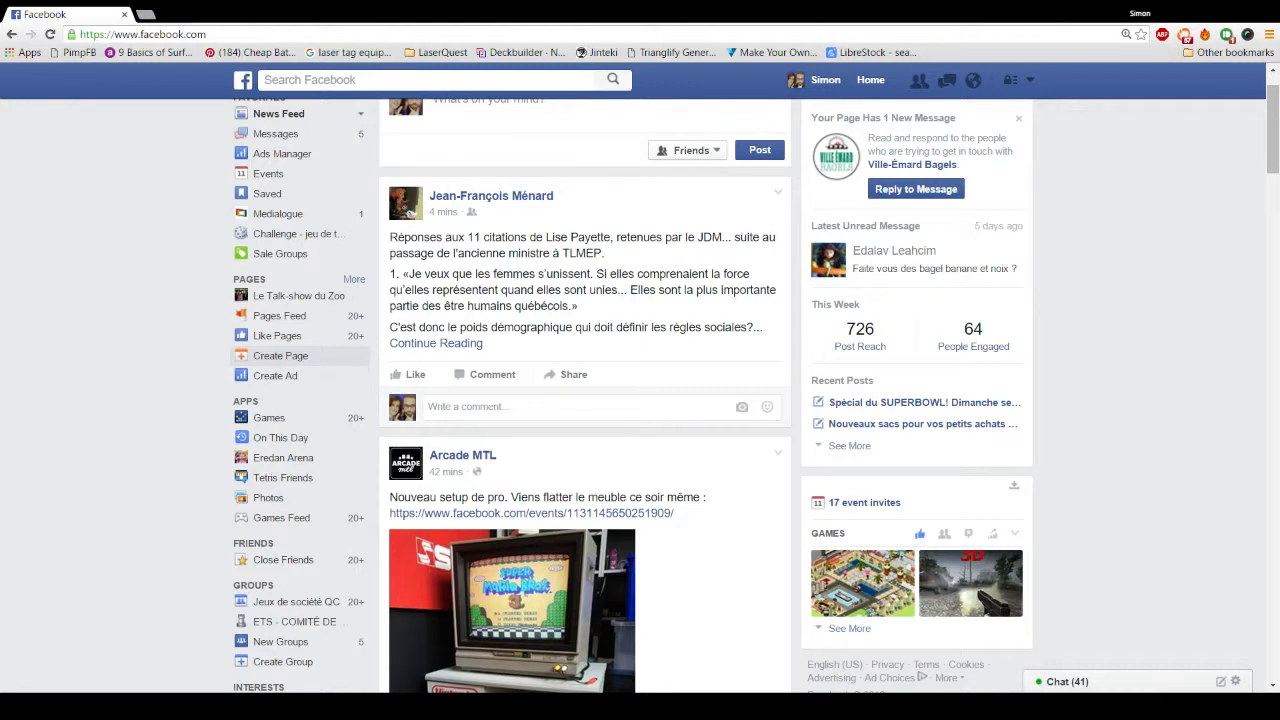
Step: Start Create Page from the sidebar and scroll to see the six Page categories
click(272, 360)
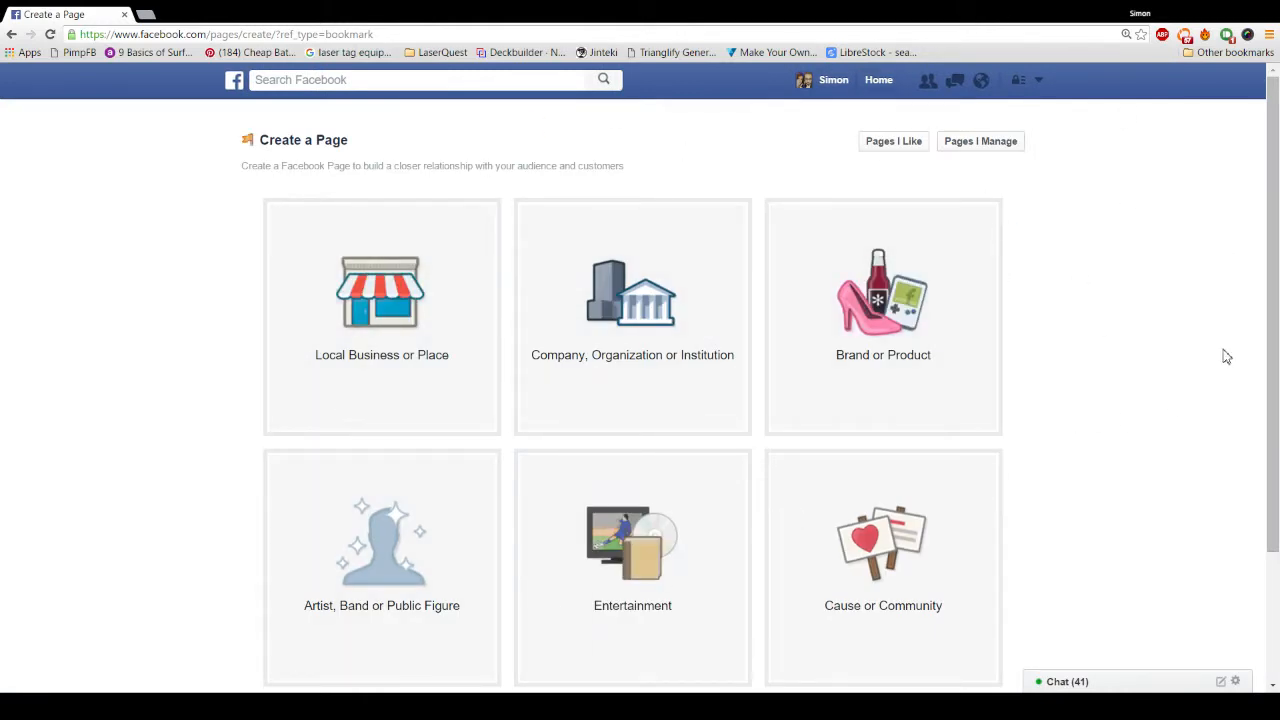
scroll(1215, 350, down, 2)
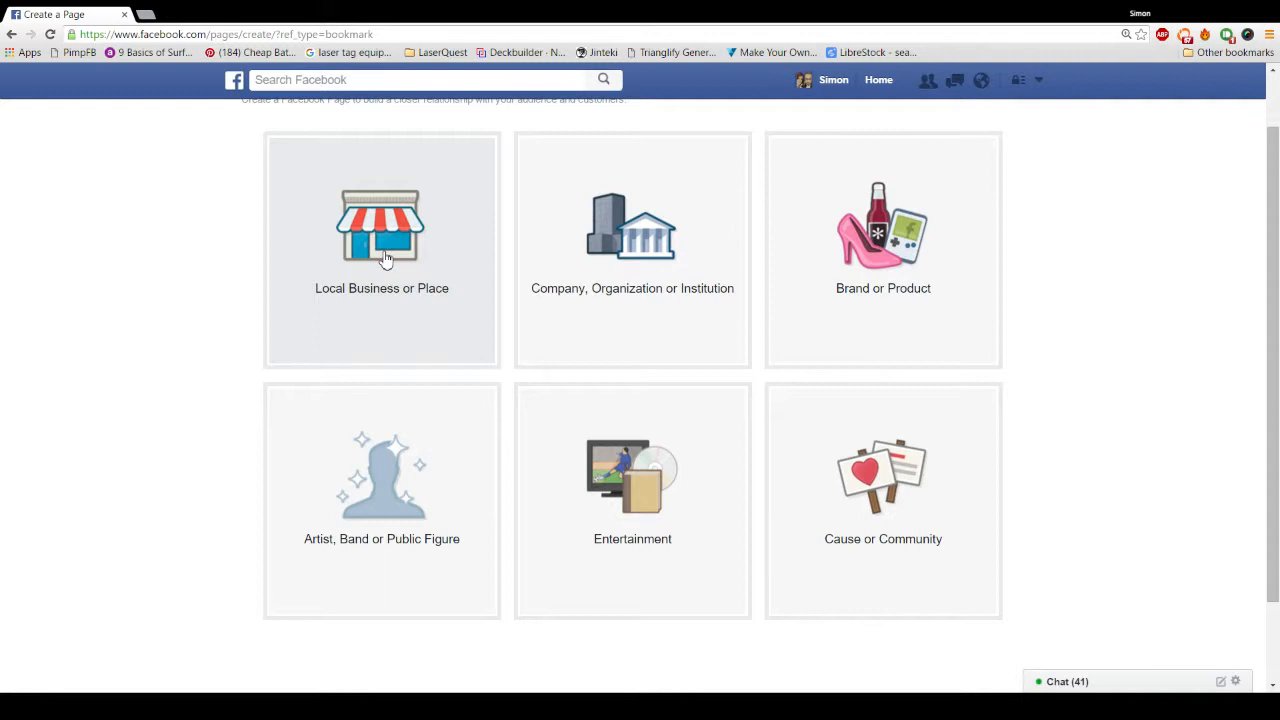
Step: Choose Local Business or Place, category Local Business, and name it 'Entretien Bonsai'
click(385, 257)
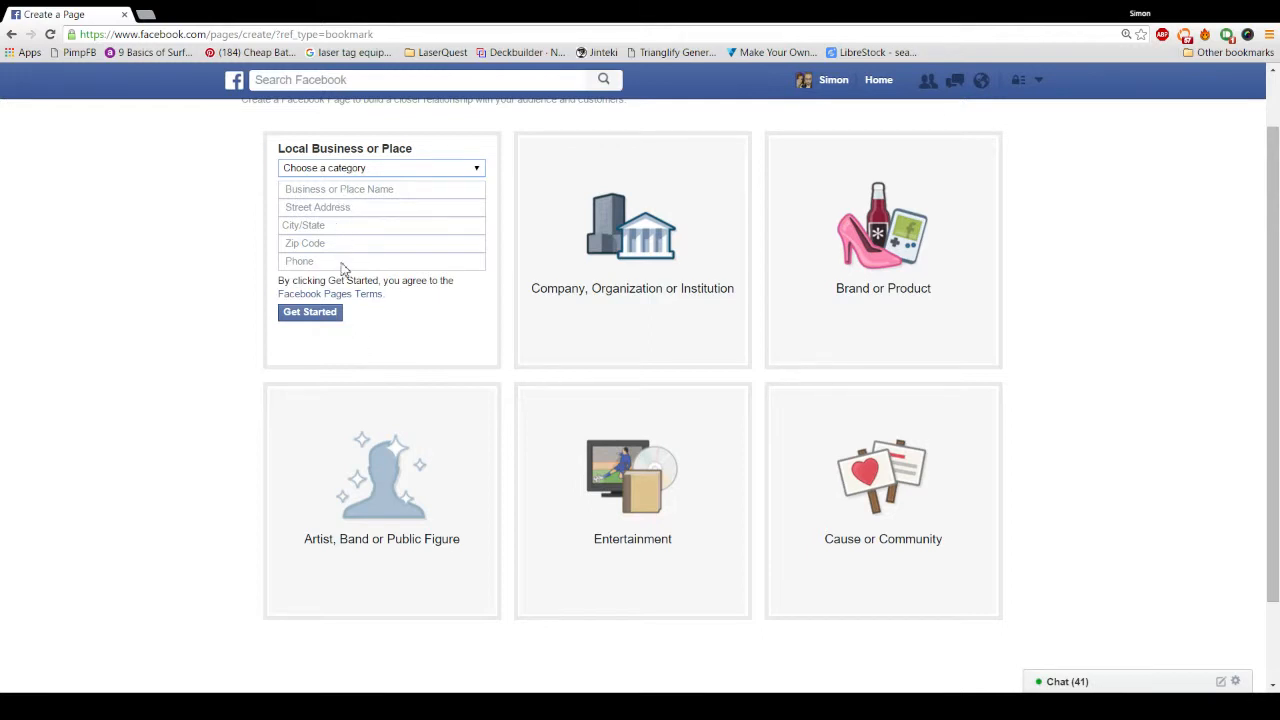
click(323, 345)
click(331, 191)
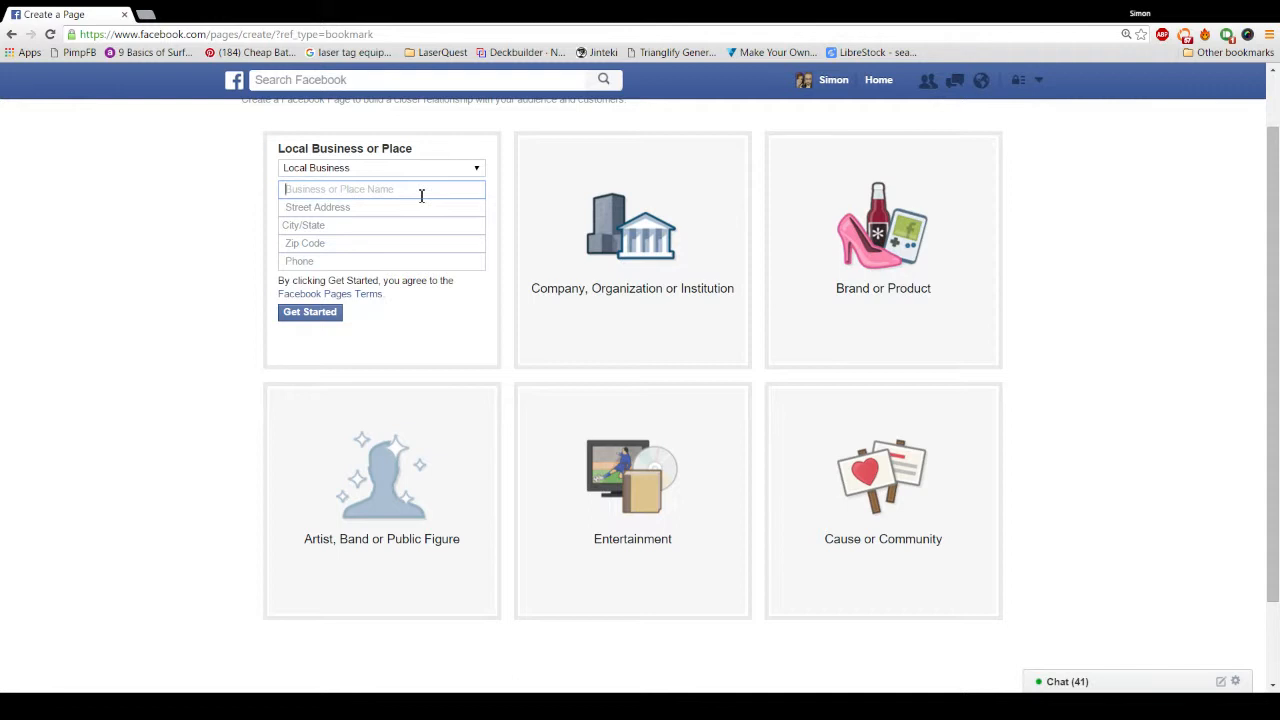
text(Entretien Bonsai)
Step: Enter the business's street address and pick Montreal, Quebec as the city
click(341, 210)
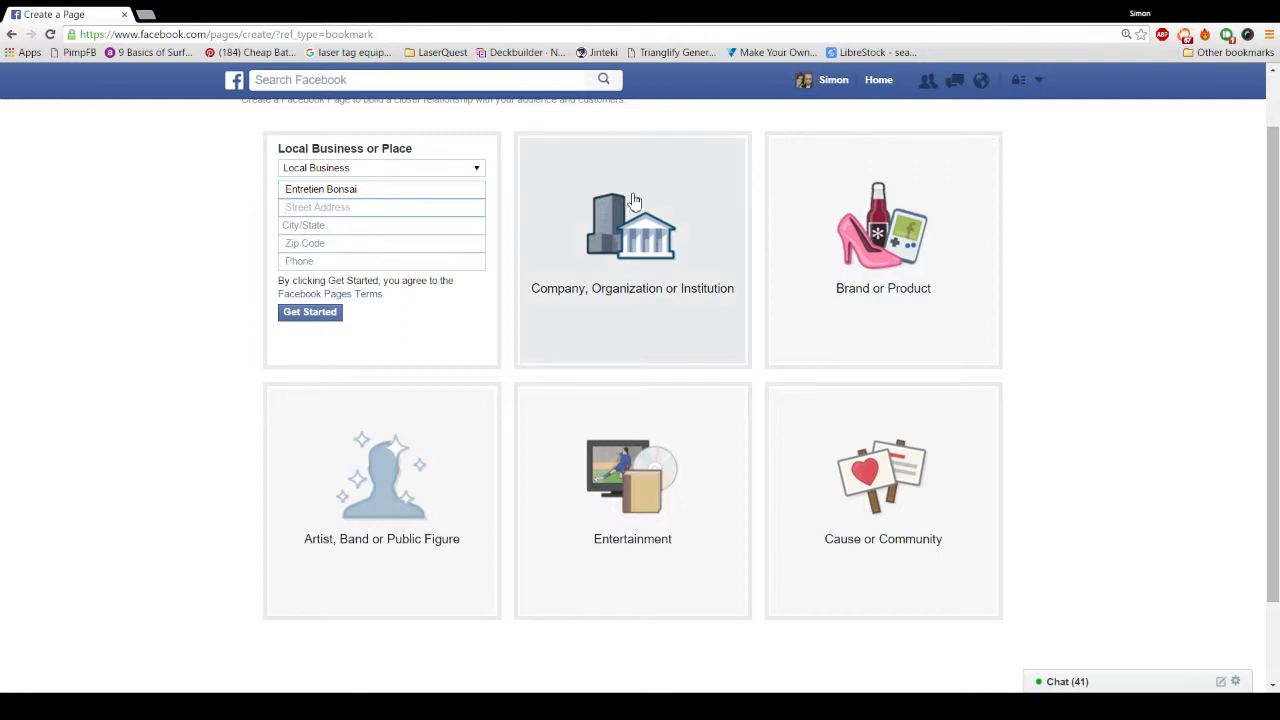
click(355, 226)
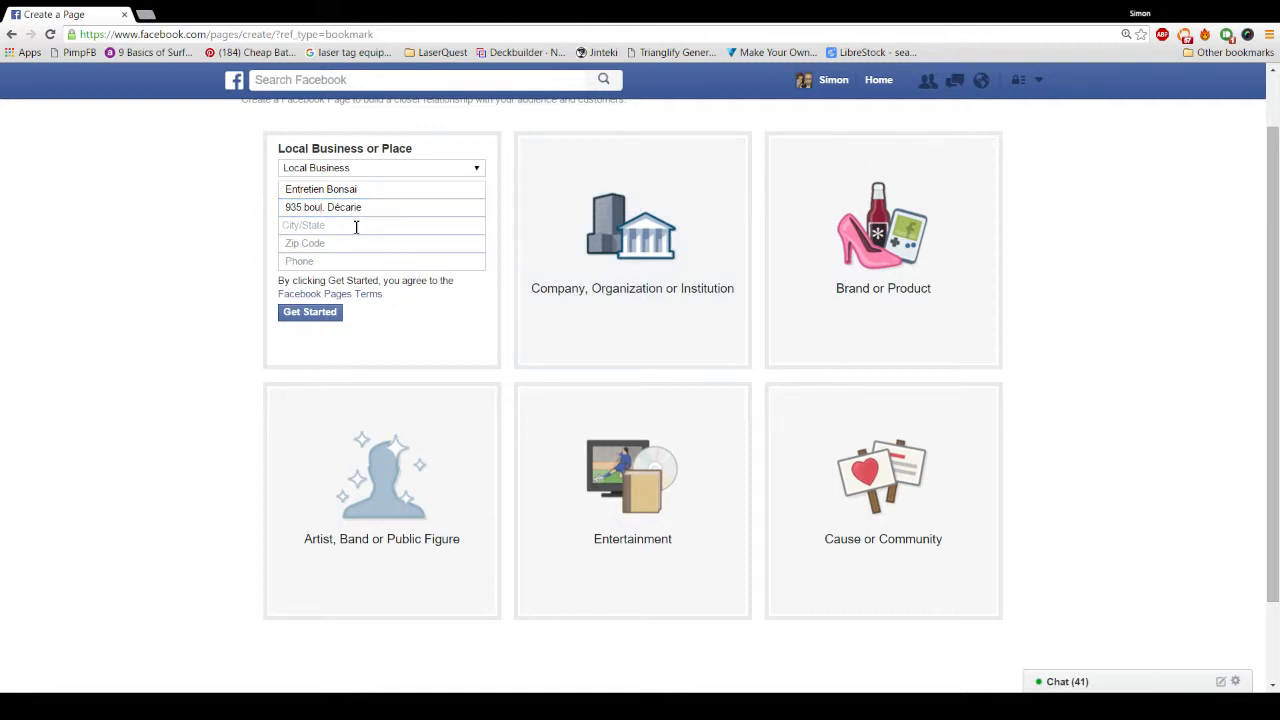
text(Mo)
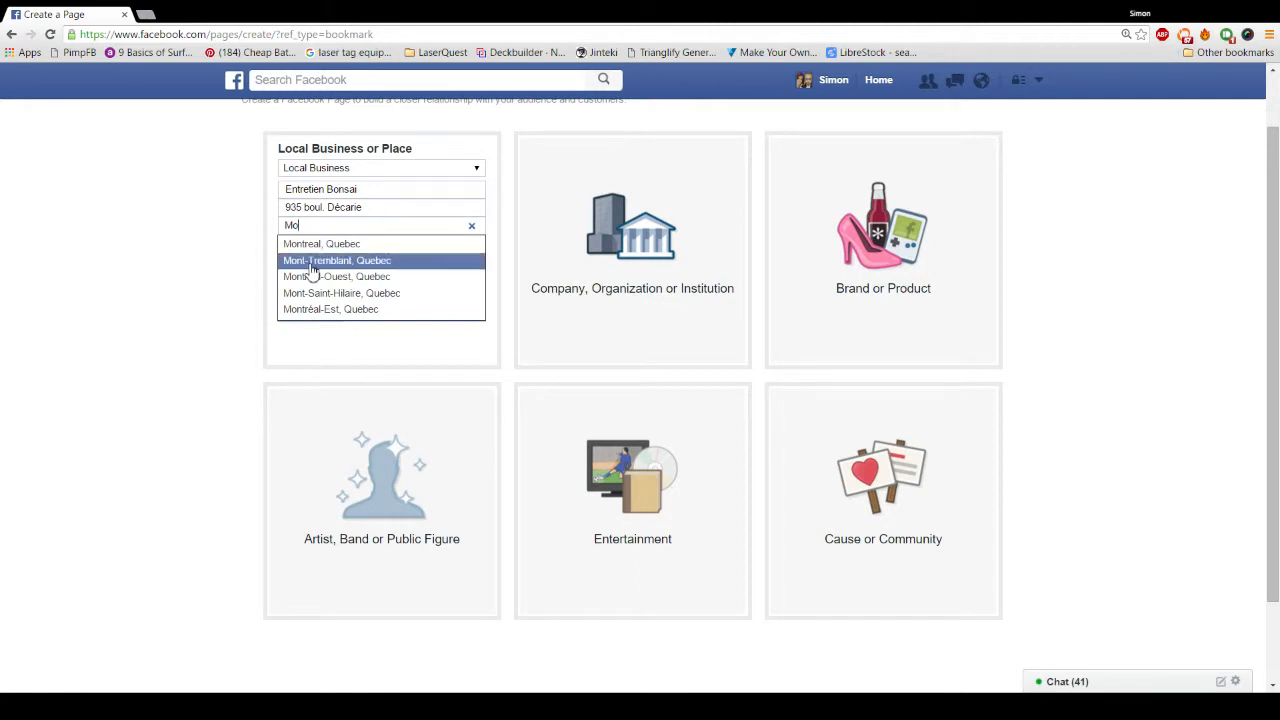
click(347, 244)
Step: Fill in the business's postal code and phone number
text(H)
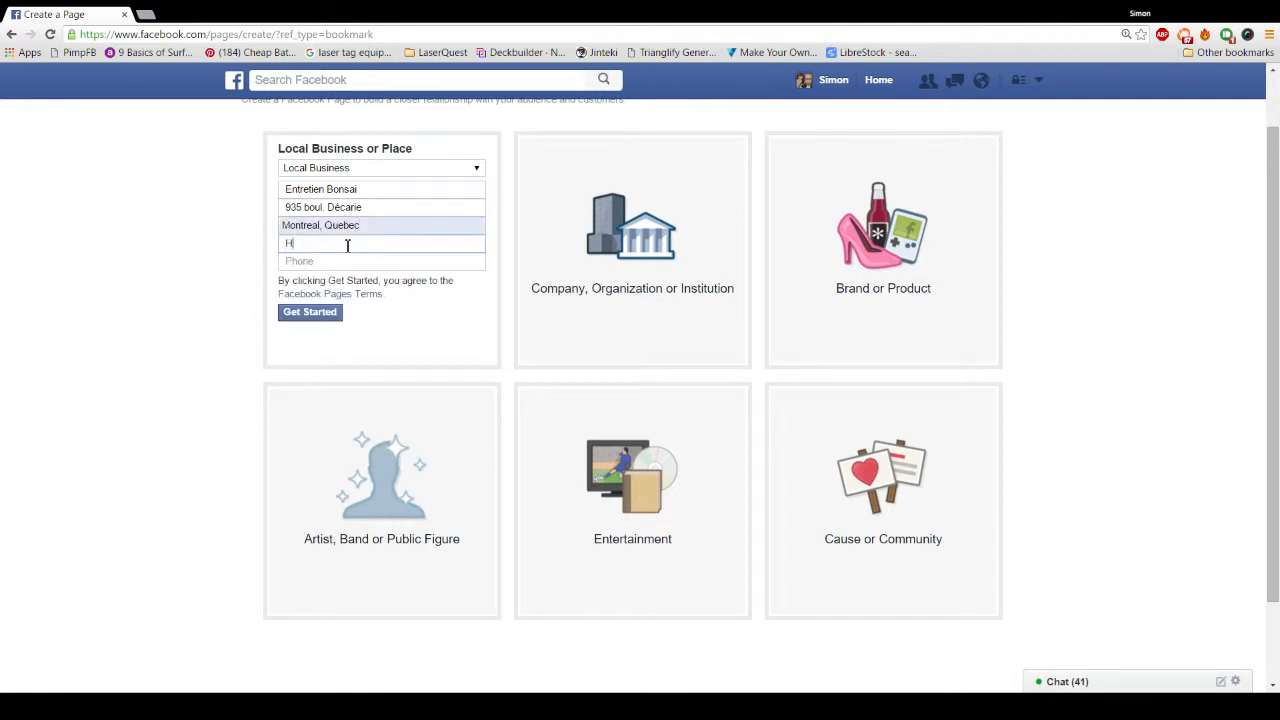
text(3L)
key(BackSpace)
key(BackSpace)
text(4L 3M3)
click(318, 262)
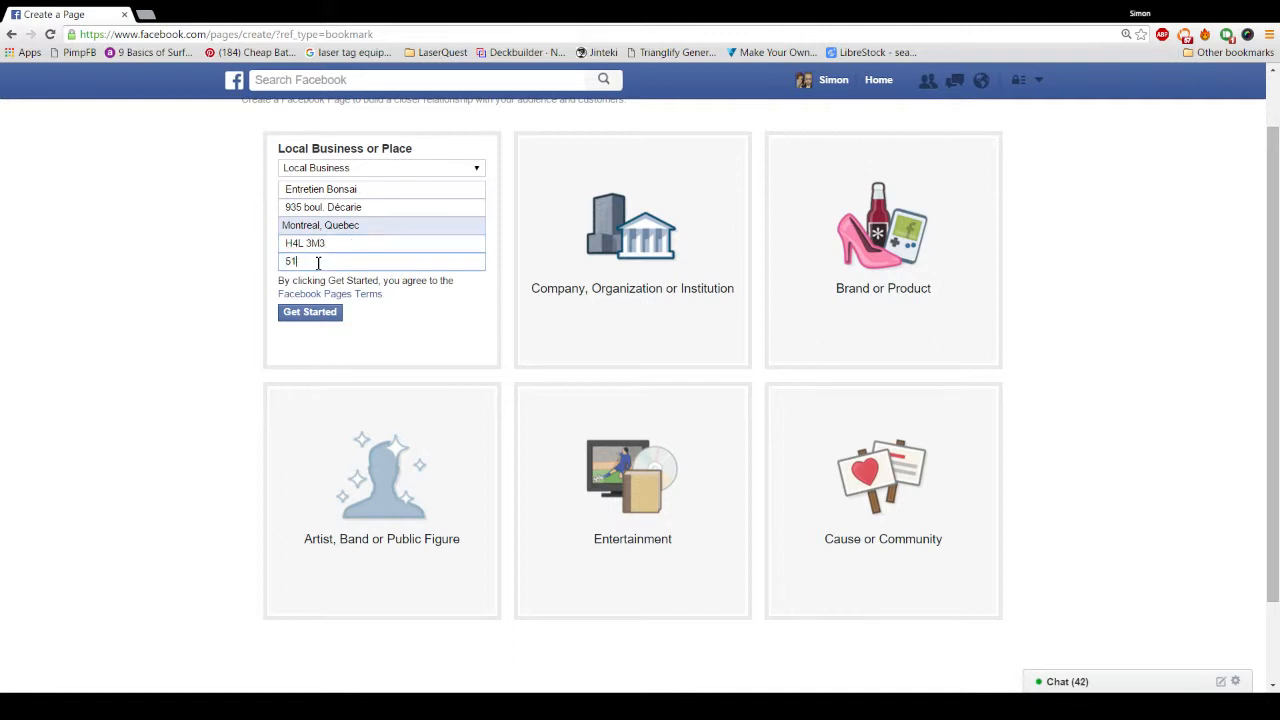
key(BackSpace)
key(BackSpace)
key(BackSpace)
key(BackSpace)
Step: Create the Page and try 'bonsa', 'tree' and 'arbr' in the Category search
click(318, 314)
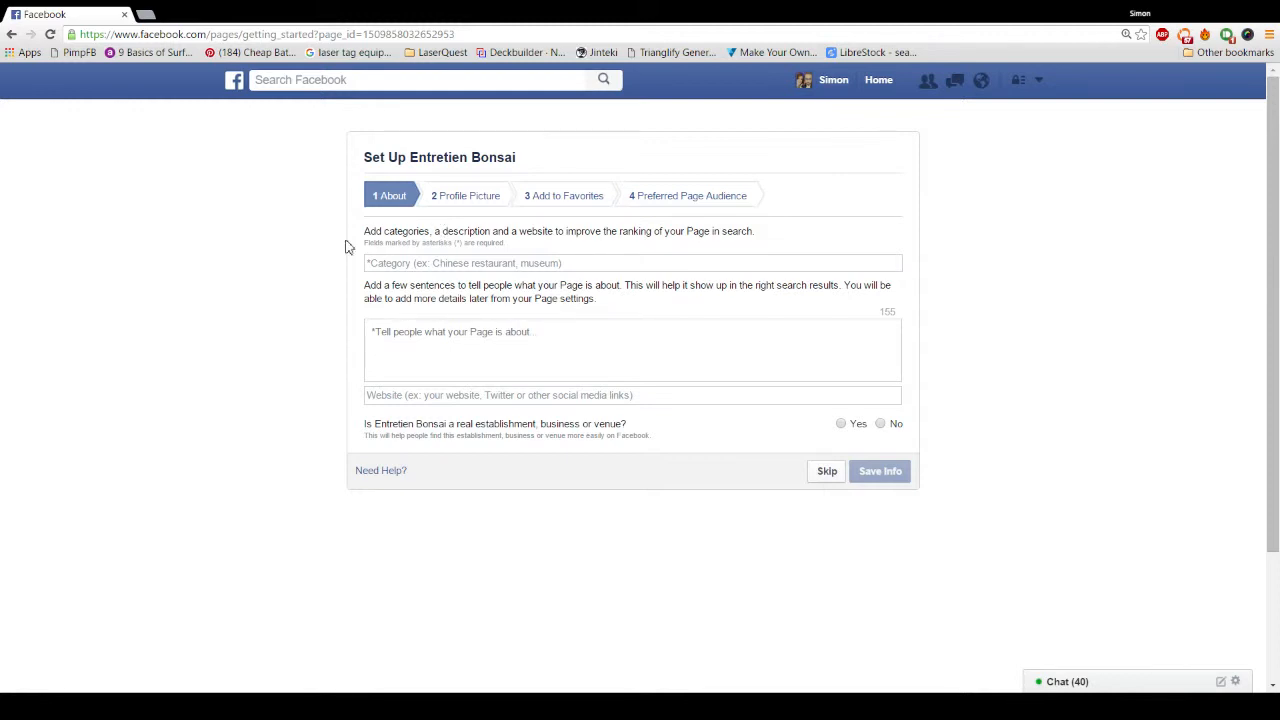
click(410, 264)
text(bonsa)
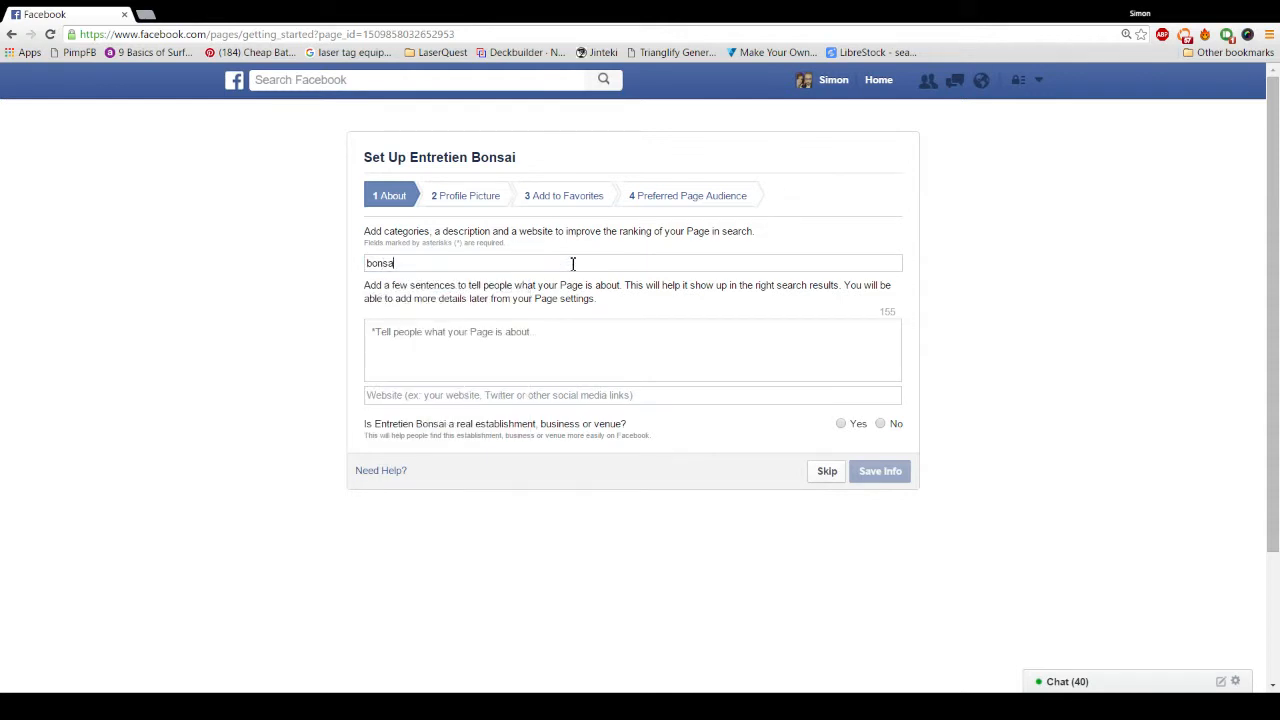
key(BackSpace)
key(BackSpace)
key(BackSpace)
key(BackSpace)
text(tr)
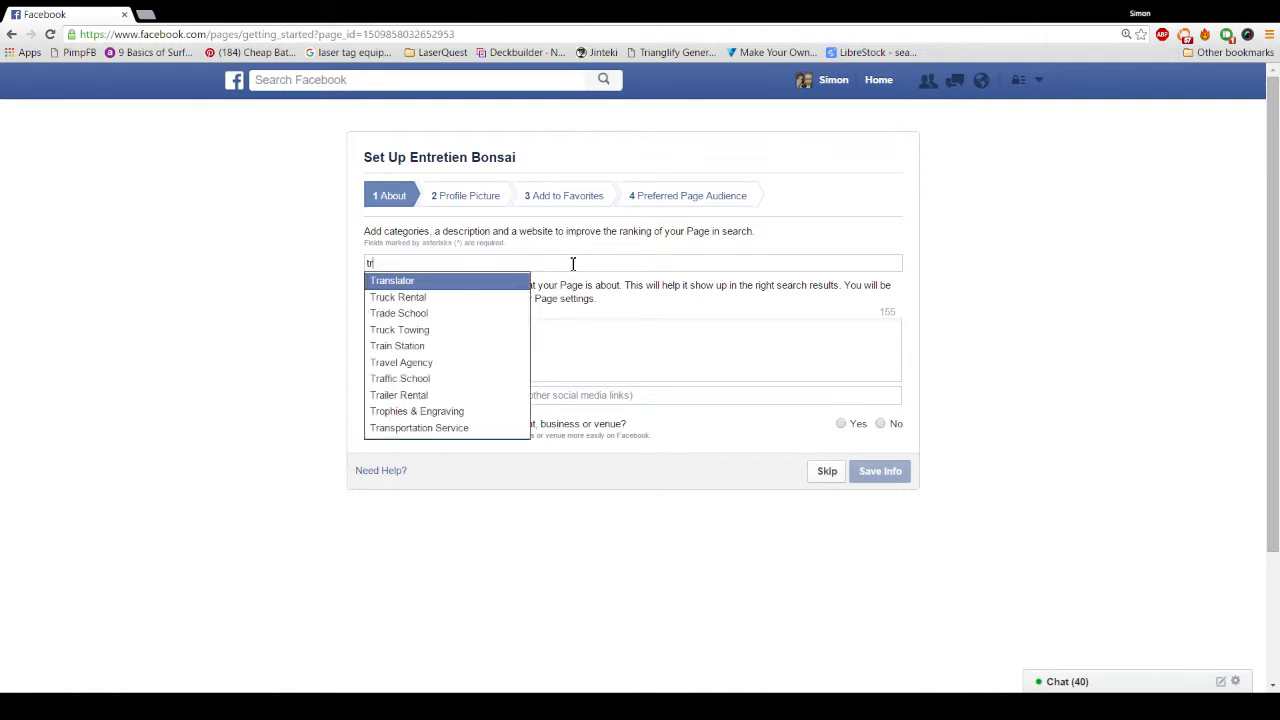
text(e)
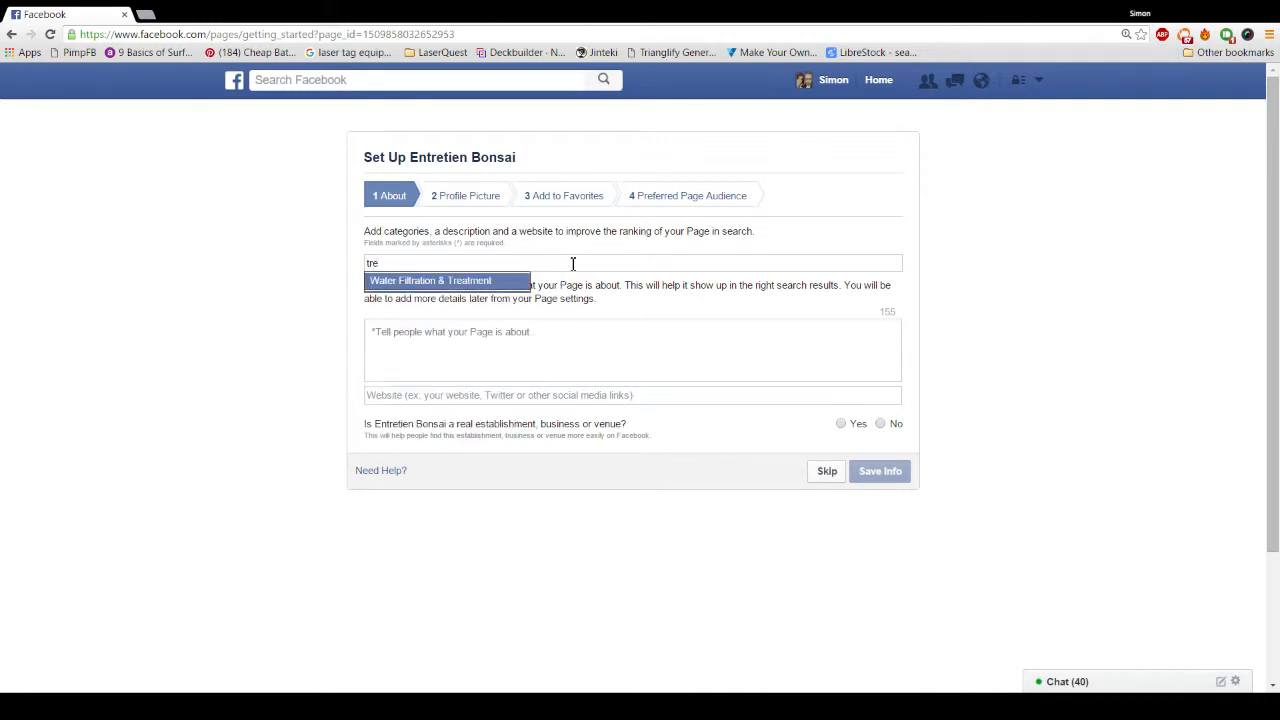
text(e)
key(BackSpace)
key(BackSpace)
key(BackSpace)
key(BackSpace)
text(a)
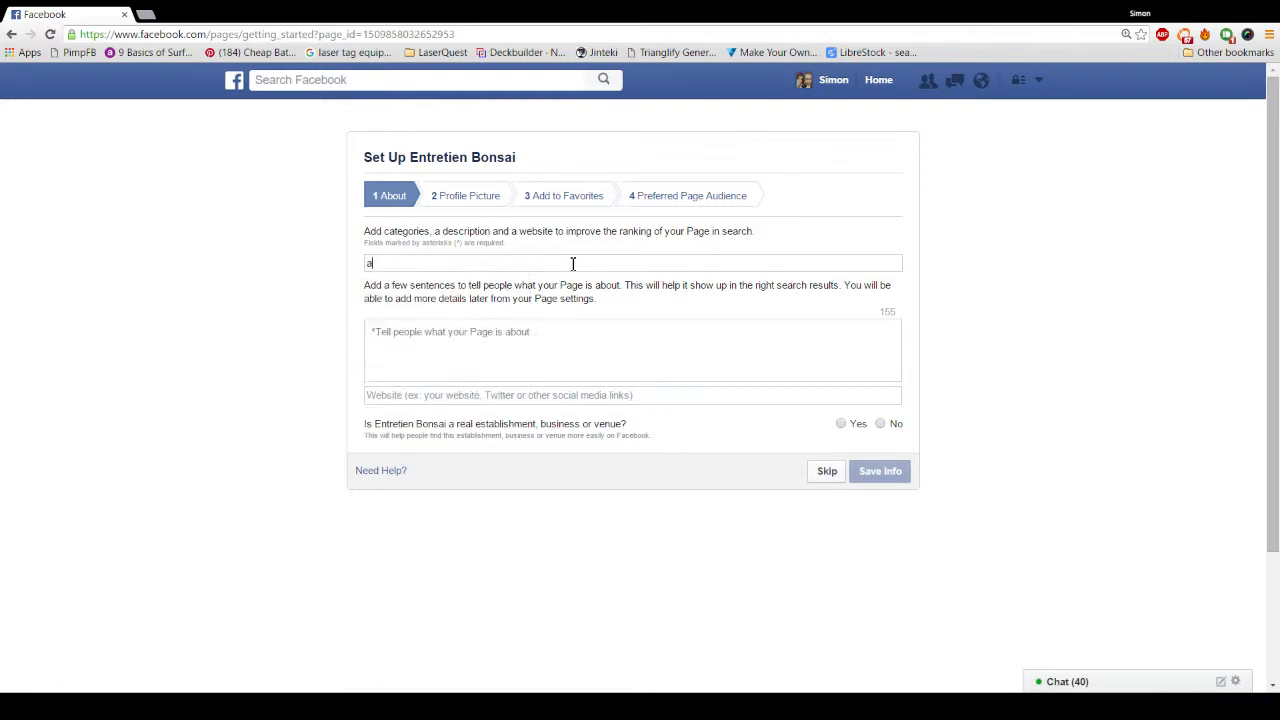
text(rbr)
Step: Try 'bonsai', 'care' and 'local' as categories, then settle on Farm
key(BackSpace)
key(BackSpace)
key(BackSpace)
key(BackSpace)
key(BackSpace)
text(bonsai)
key(BackSpace)
key(BackSpace)
key(BackSpace)
key(BackSpace)
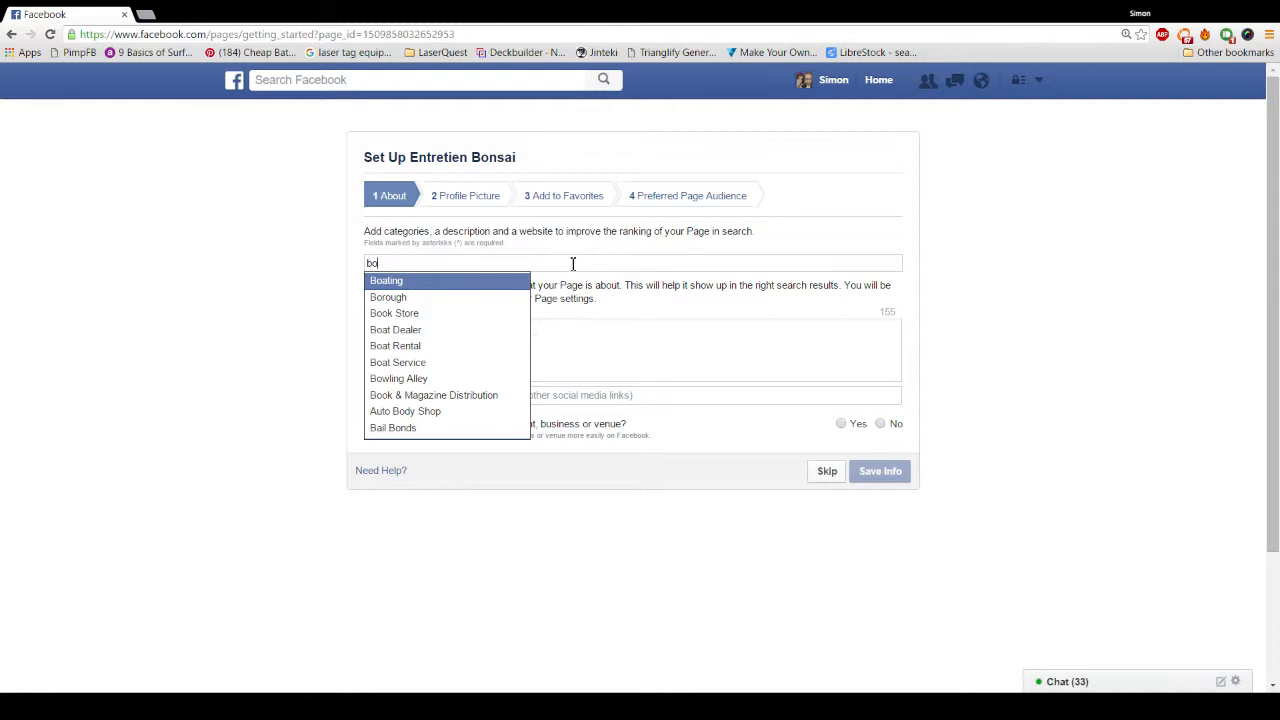
key(BackSpace)
key(BackSpace)
text(car)
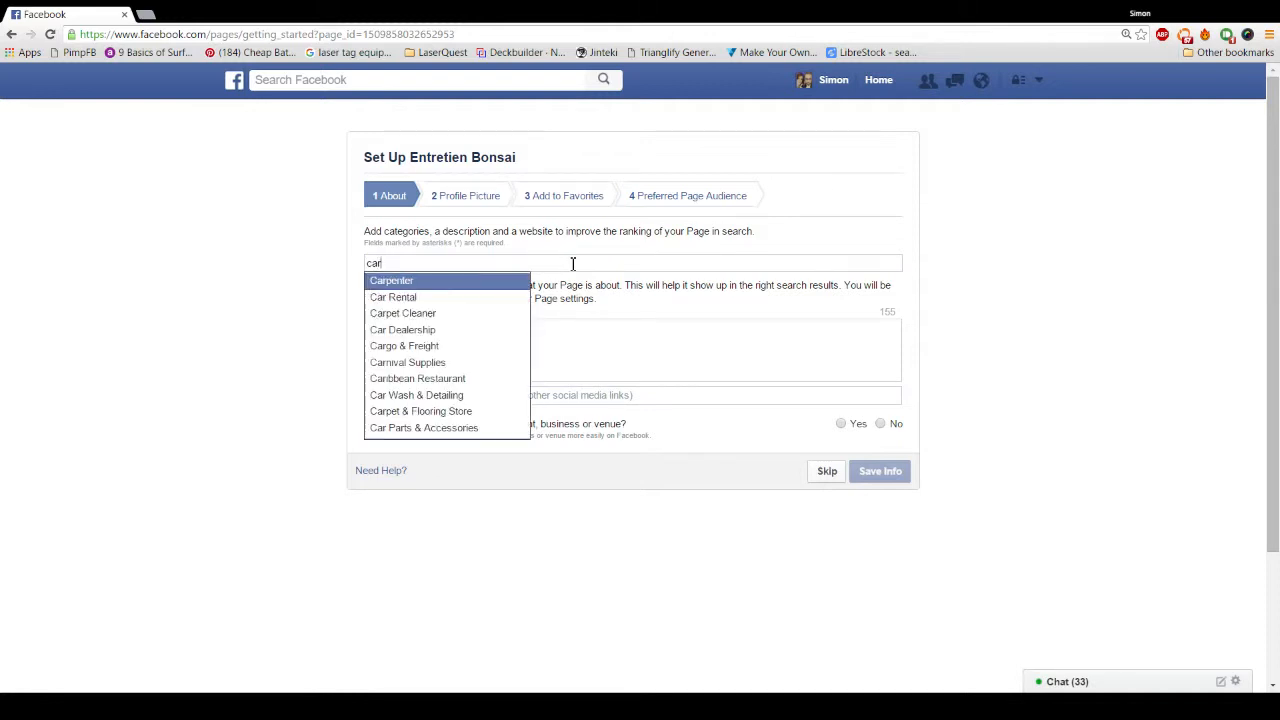
text(e)
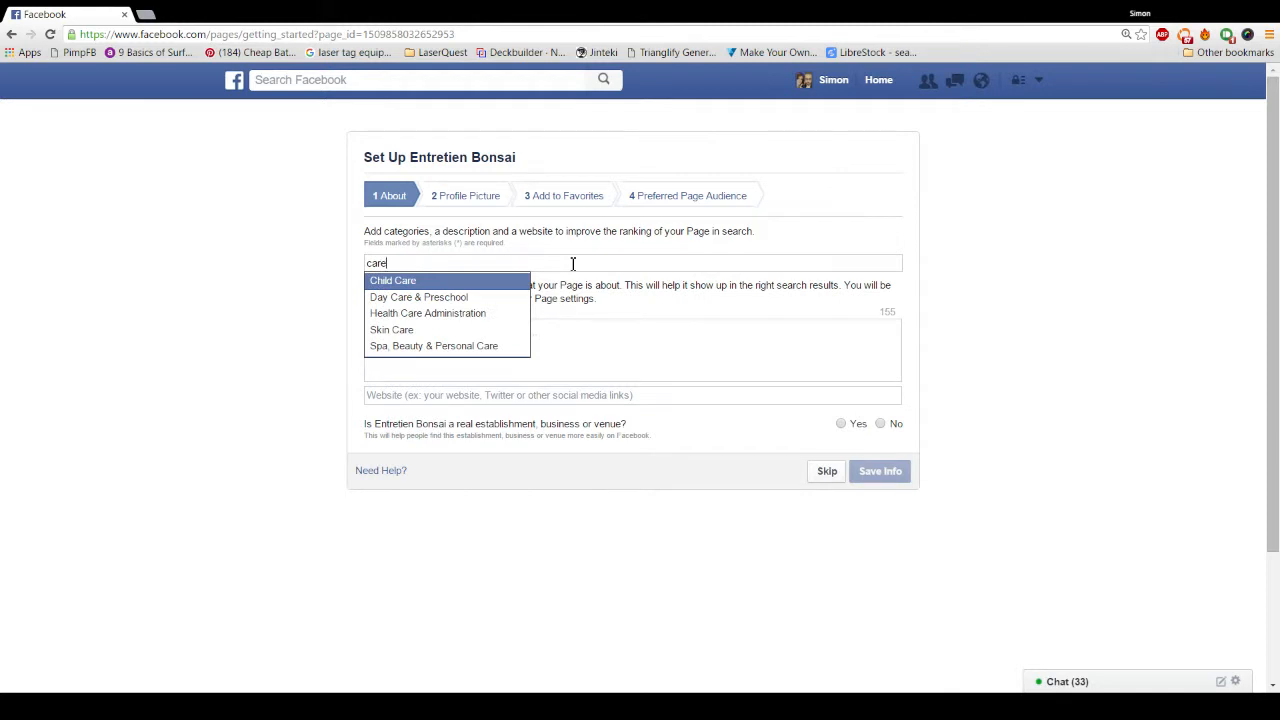
key(BackSpace)
key(BackSpace)
key(BackSpace)
key(BackSpace)
text(local)
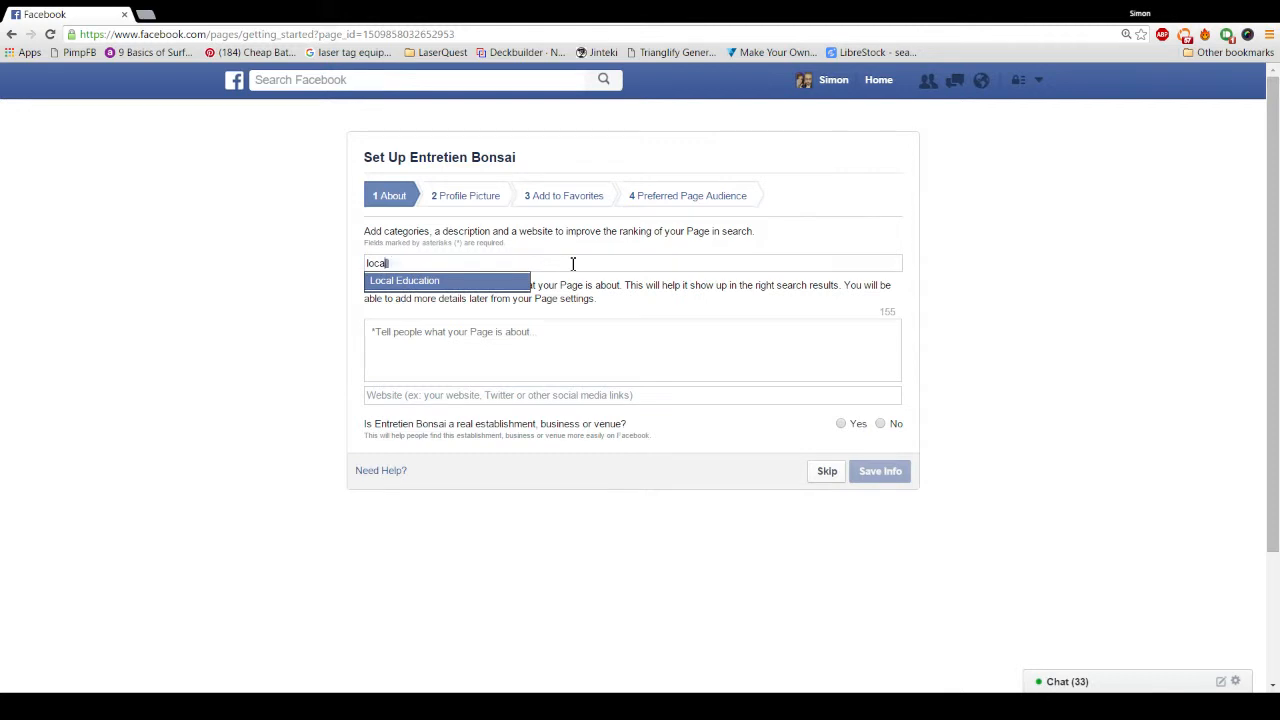
key(BackSpace)
key(BackSpace)
key(BackSpace)
key(BackSpace)
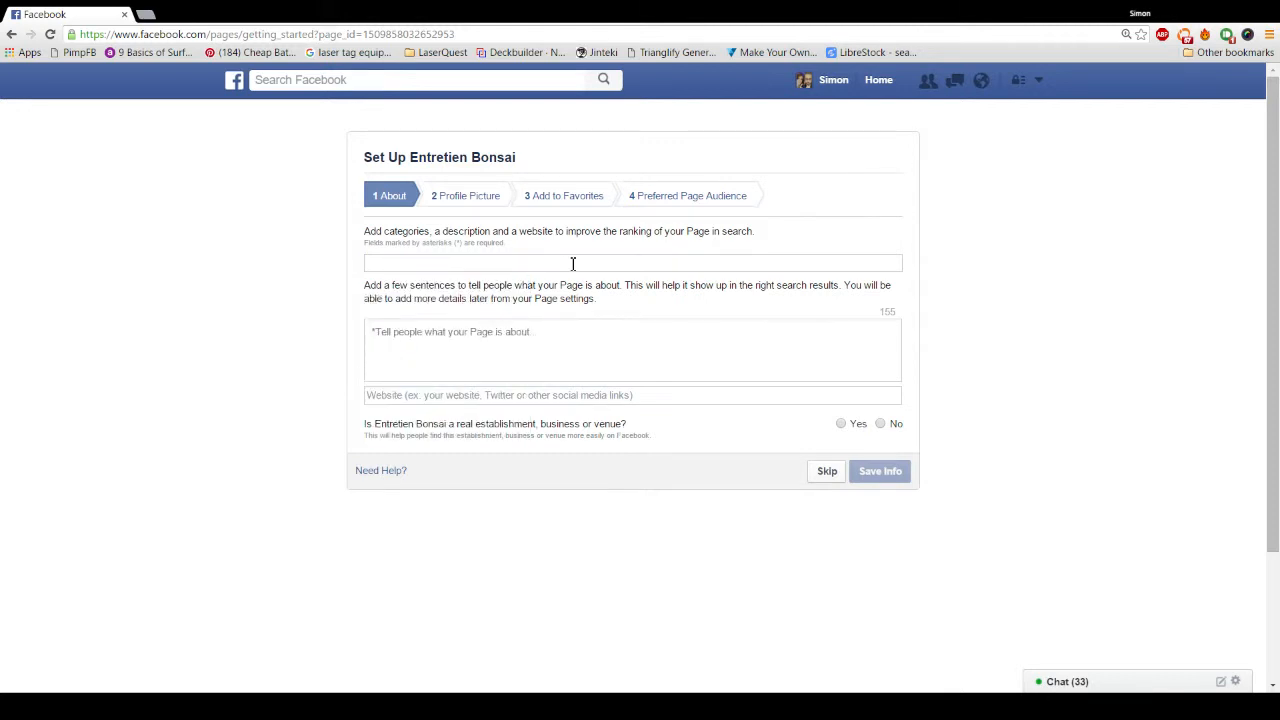
text(f)
key(Return)
Step: Paste a placeholder description and enter the website medialogue.ca
drag(890, 313, 891, 311)
text(Lorem ipsum dolor sit amet, consectetur adipiscing elit. Pellentesque in nibh metus. Vestibulum vestibulum ligula at ex malesuada pharetra. Quisque efficit)
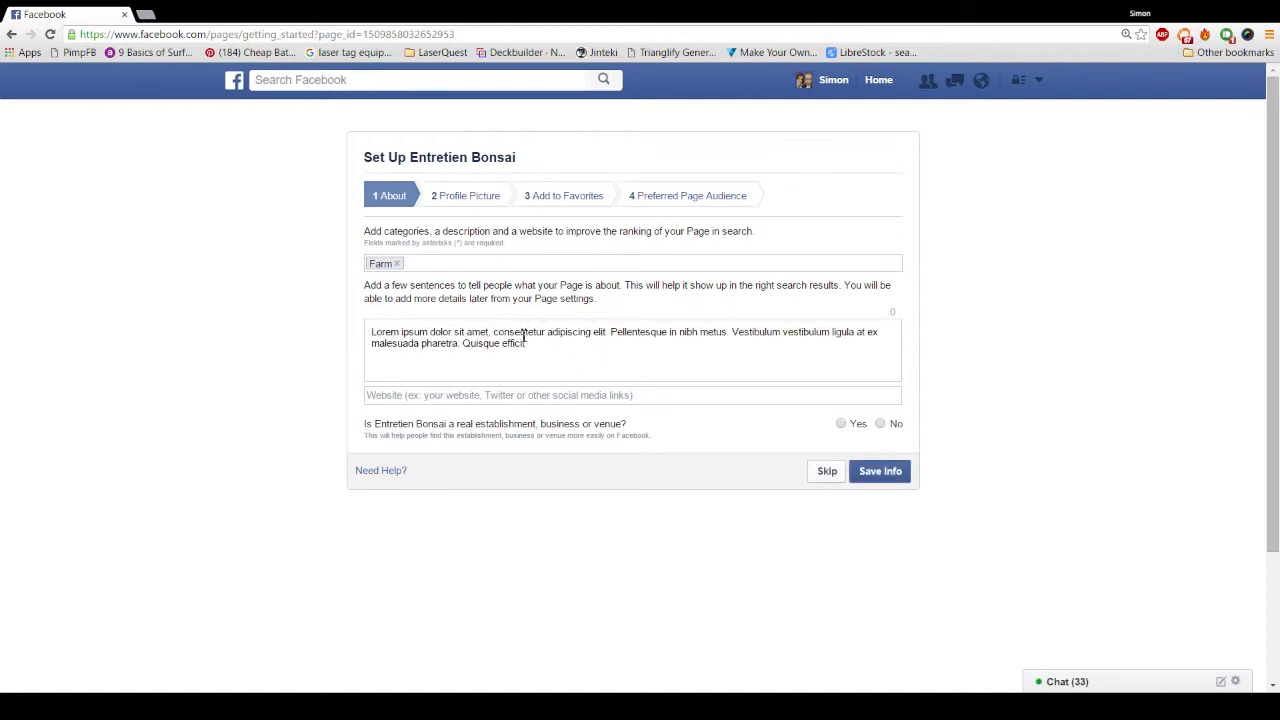
drag(433, 336, 347, 330)
click(576, 343)
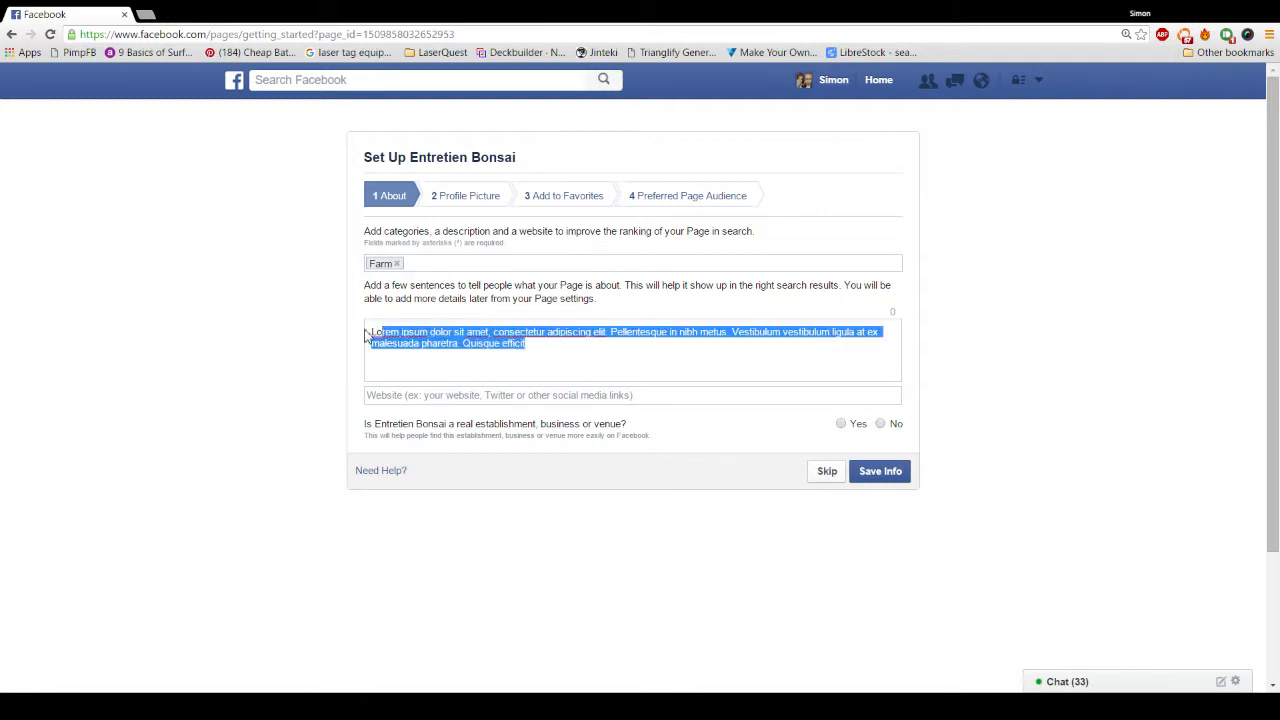
click(448, 395)
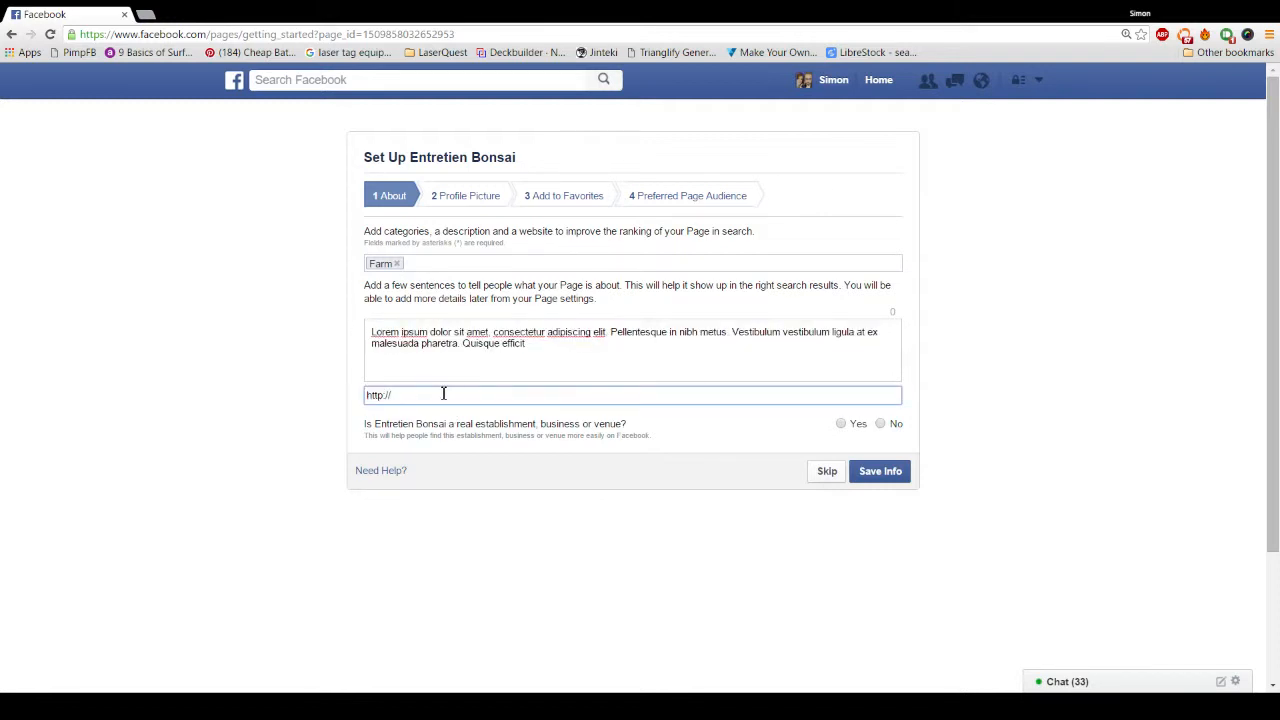
text(medialogue.ca)
Step: Answer Yes to the real-establishment question and save the About info
drag(371, 424, 672, 427)
click(672, 427)
drag(430, 424, 541, 428)
drag(443, 424, 634, 428)
drag(406, 438, 766, 434)
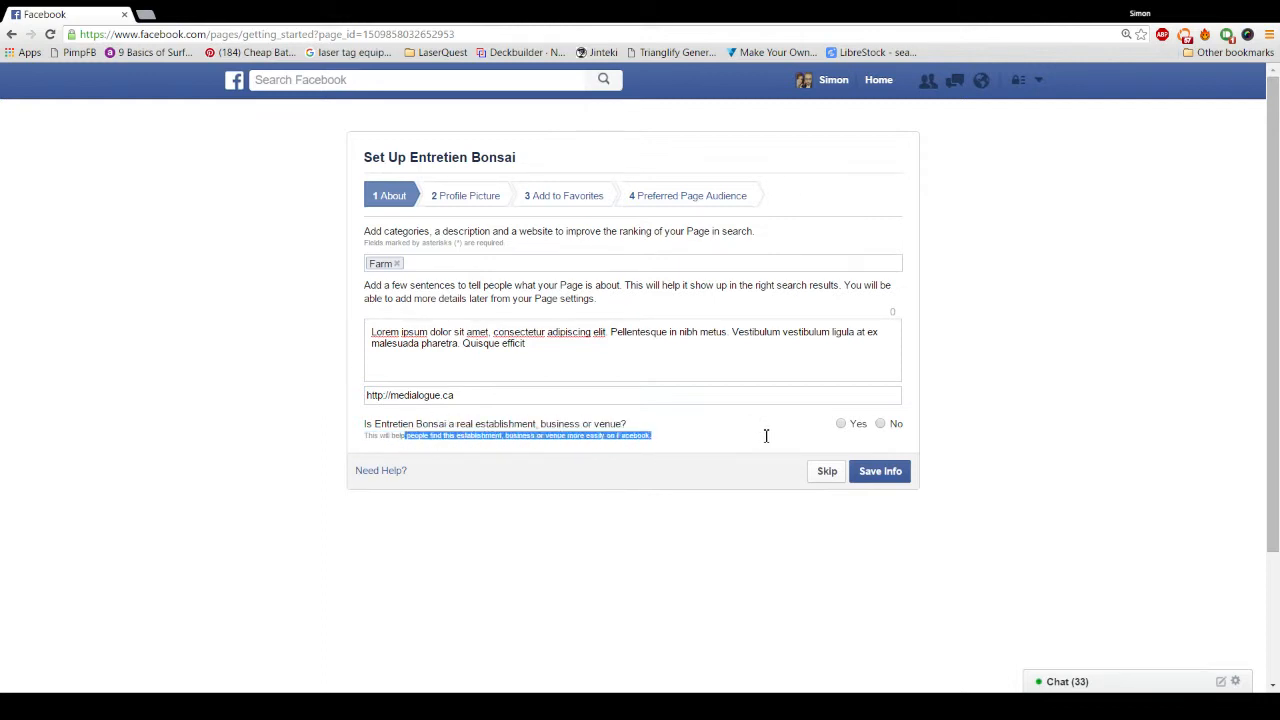
drag(366, 422, 649, 437)
click(532, 448)
drag(473, 422, 626, 436)
click(628, 436)
click(840, 424)
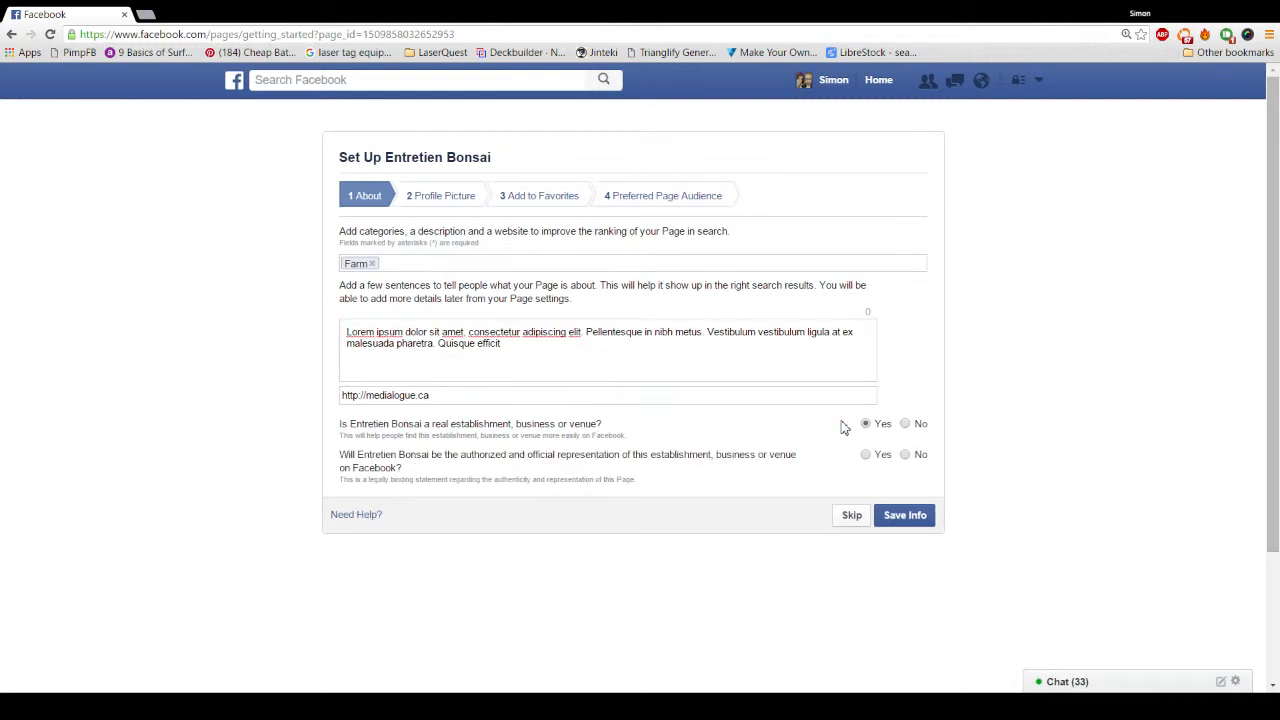
drag(368, 457, 616, 466)
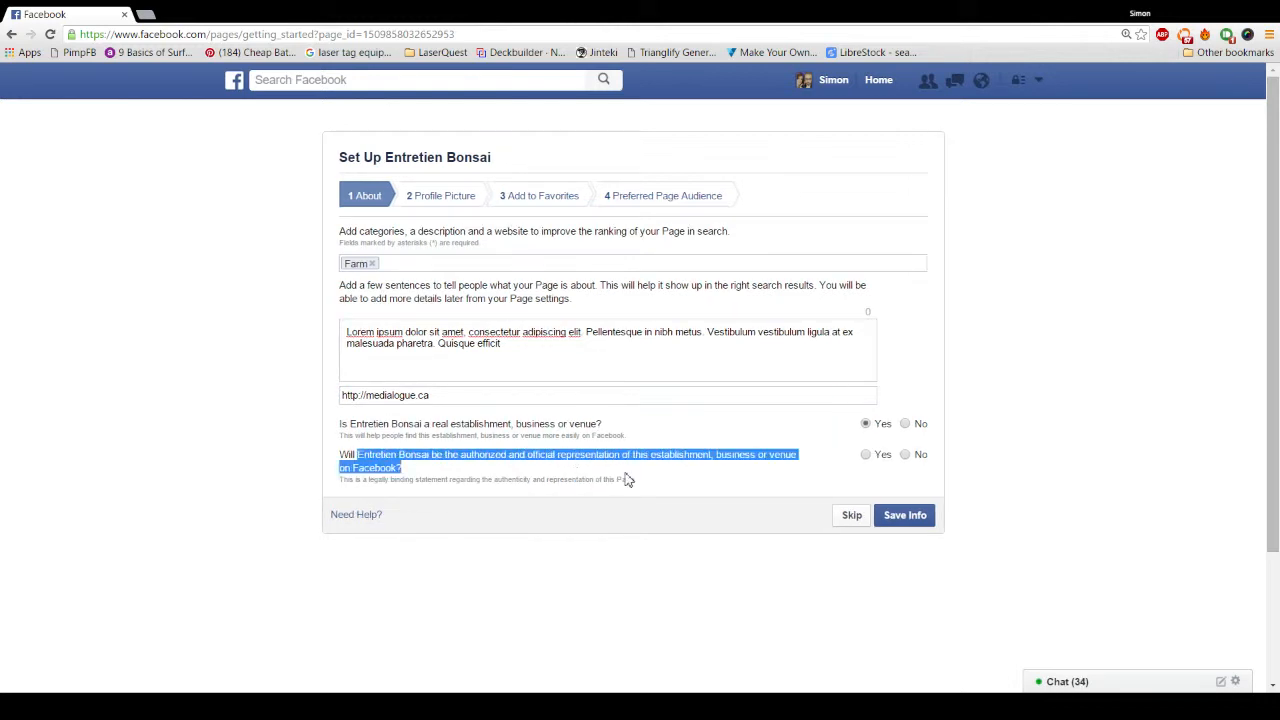
click(544, 480)
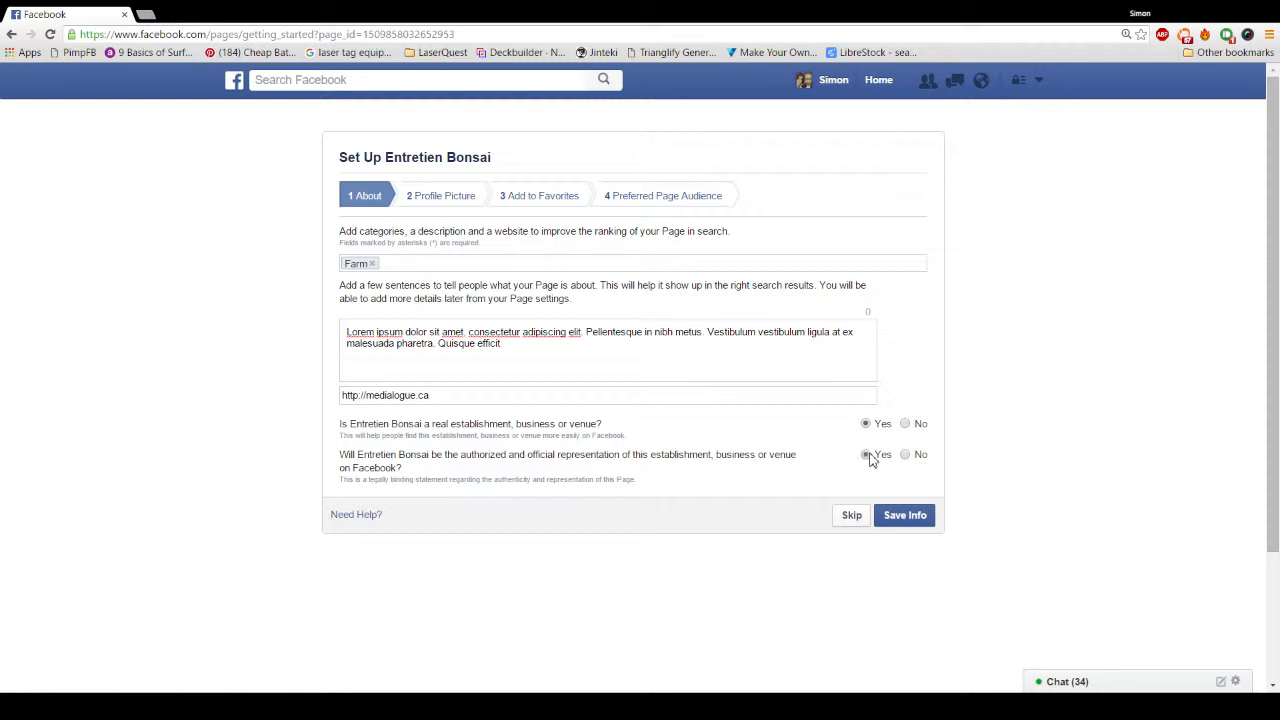
click(903, 520)
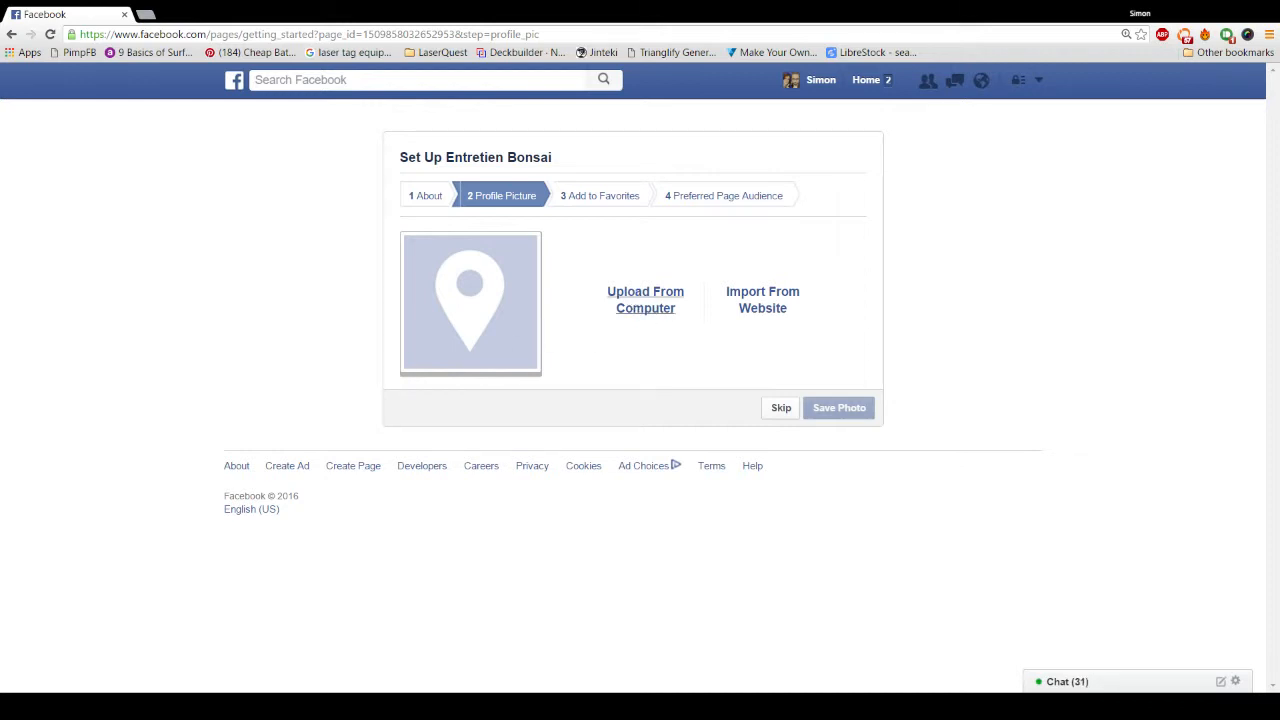
Step: Upload the bonsai logo from the computer as the profile picture and continue
click(755, 592)
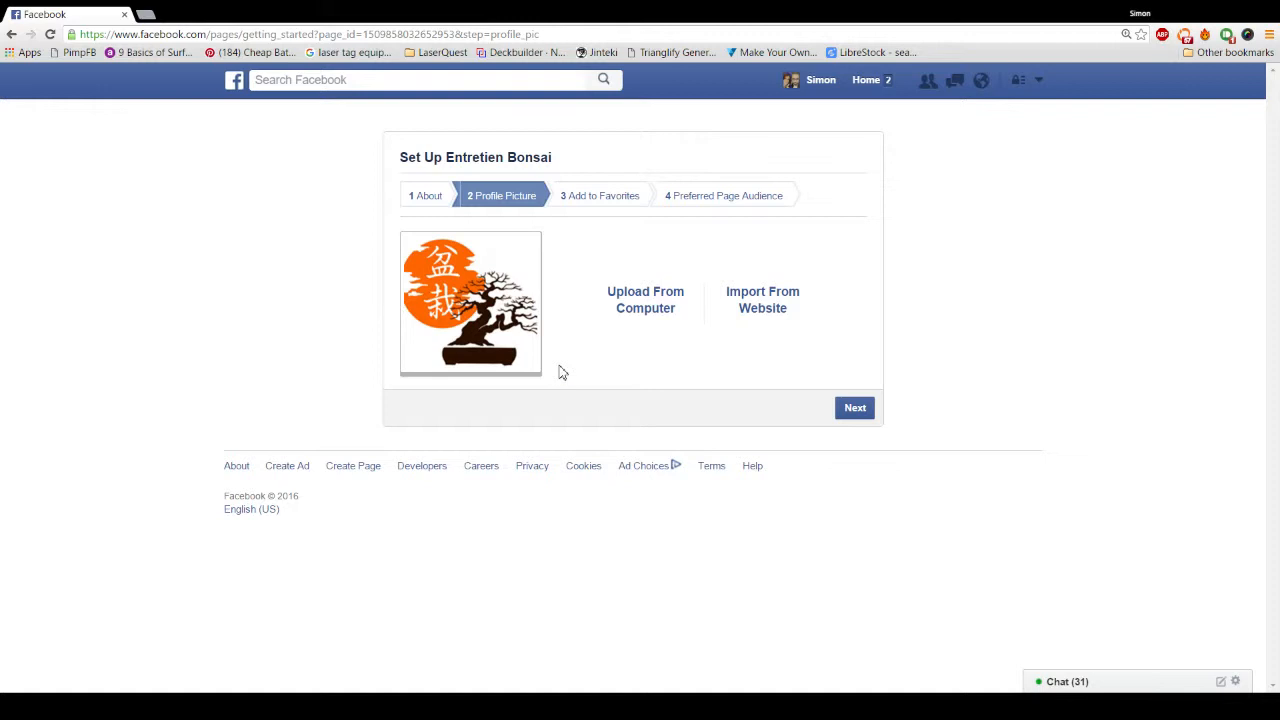
click(858, 412)
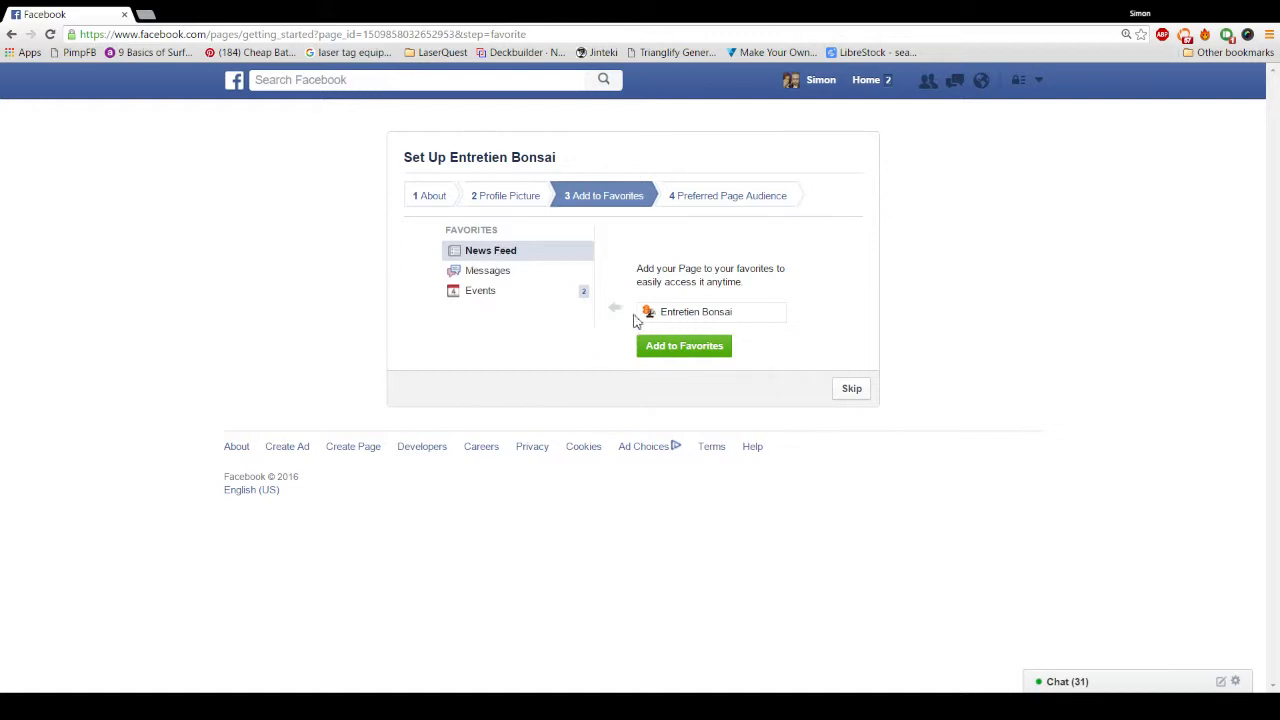
Step: Add Entretien Bonsai to Favorites and continue to Preferred Page Audience
click(672, 352)
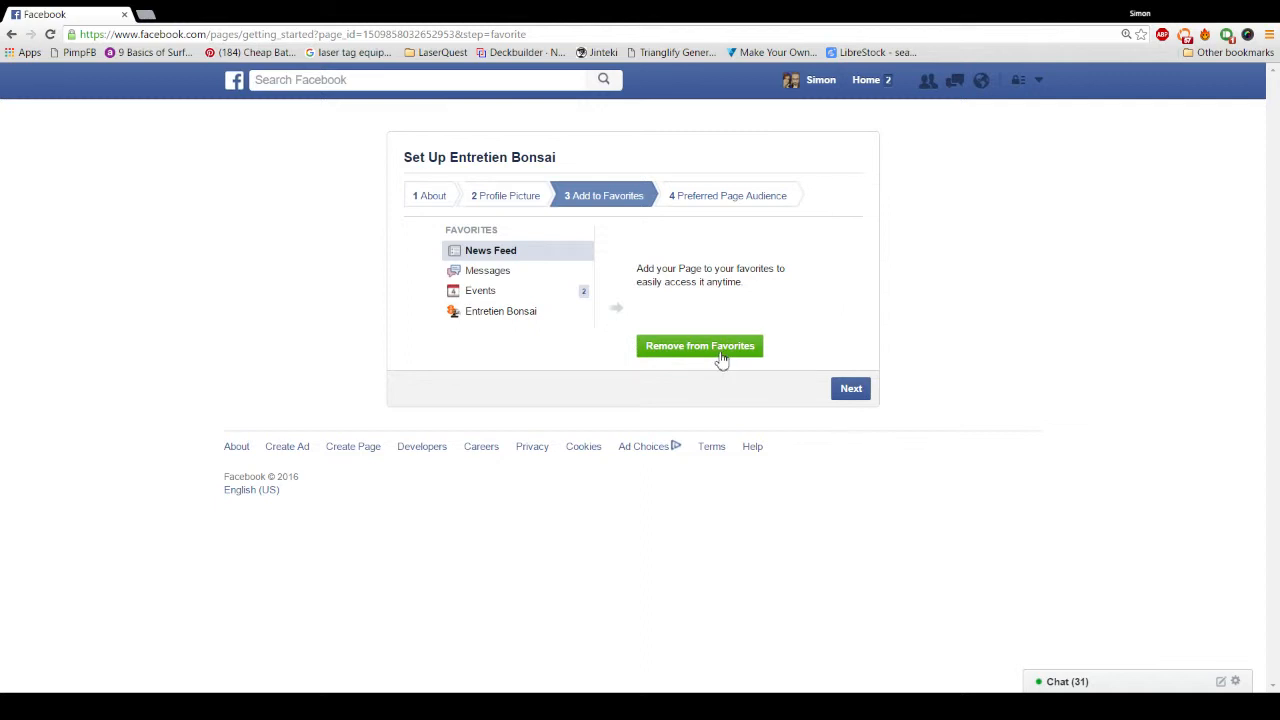
click(850, 390)
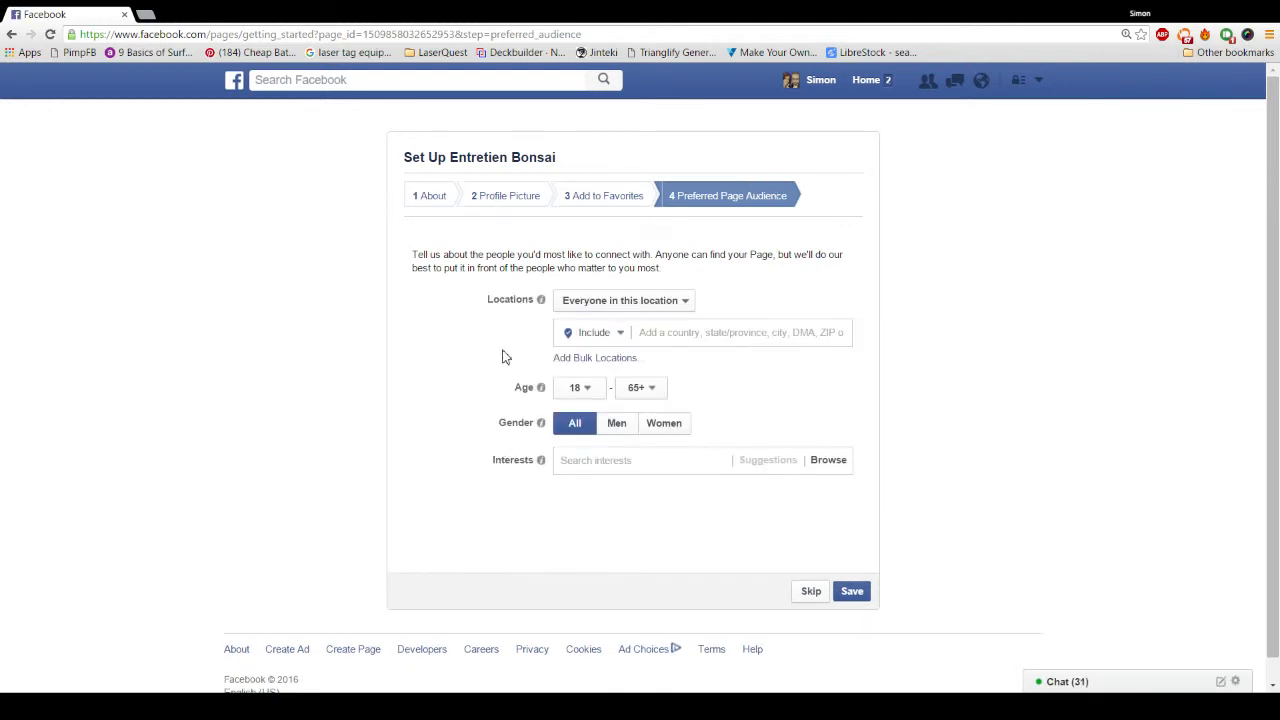
Step: Target people who live in Montreal, Quebec, Canada as the audience location
click(615, 308)
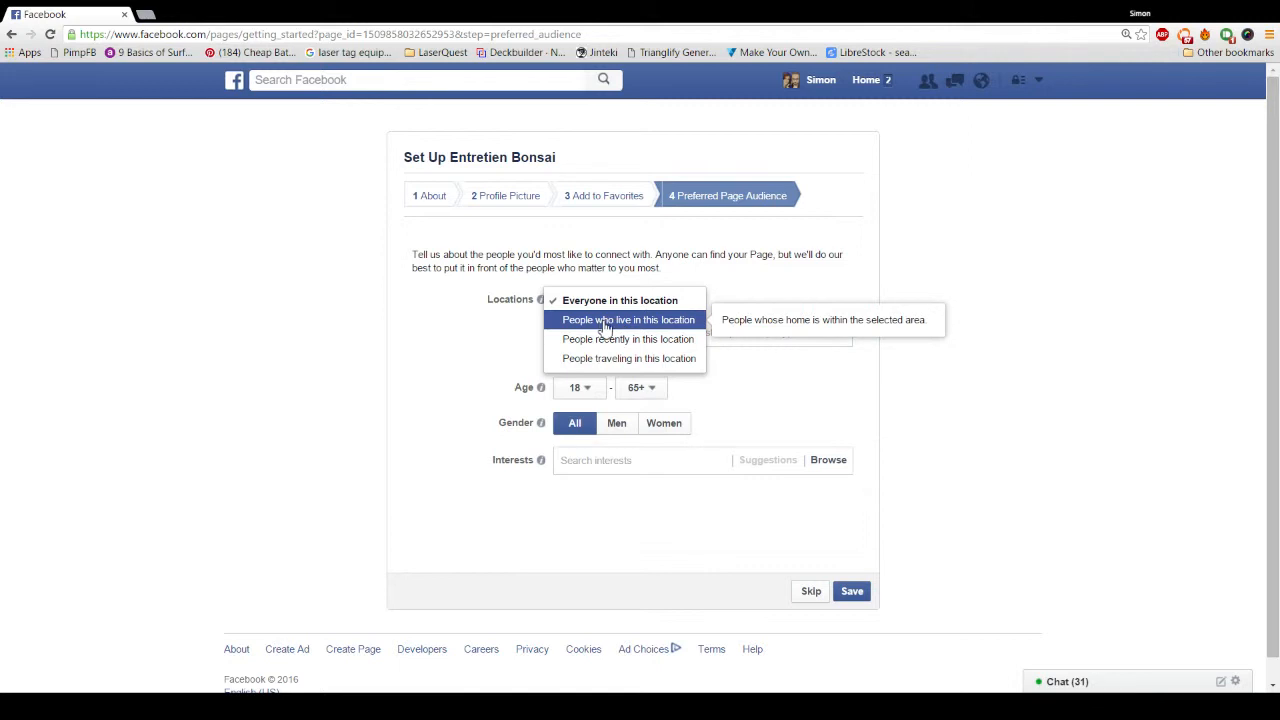
click(605, 322)
click(663, 333)
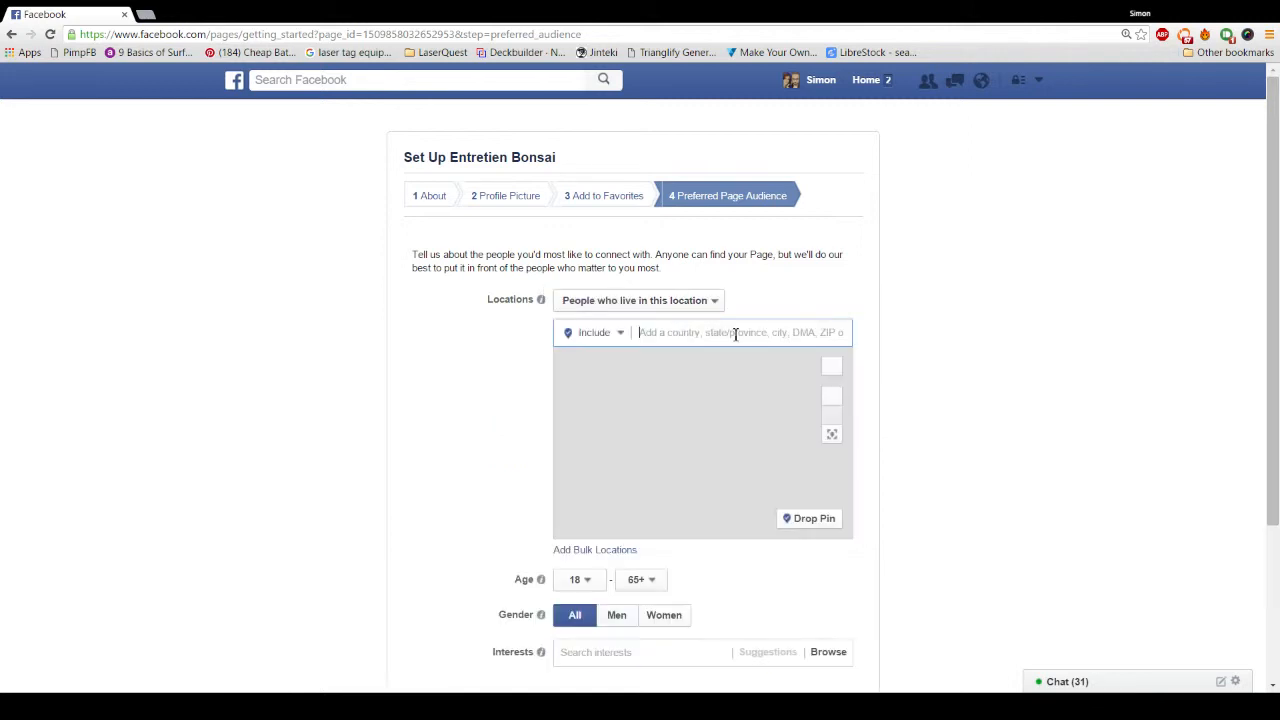
text(Montr)
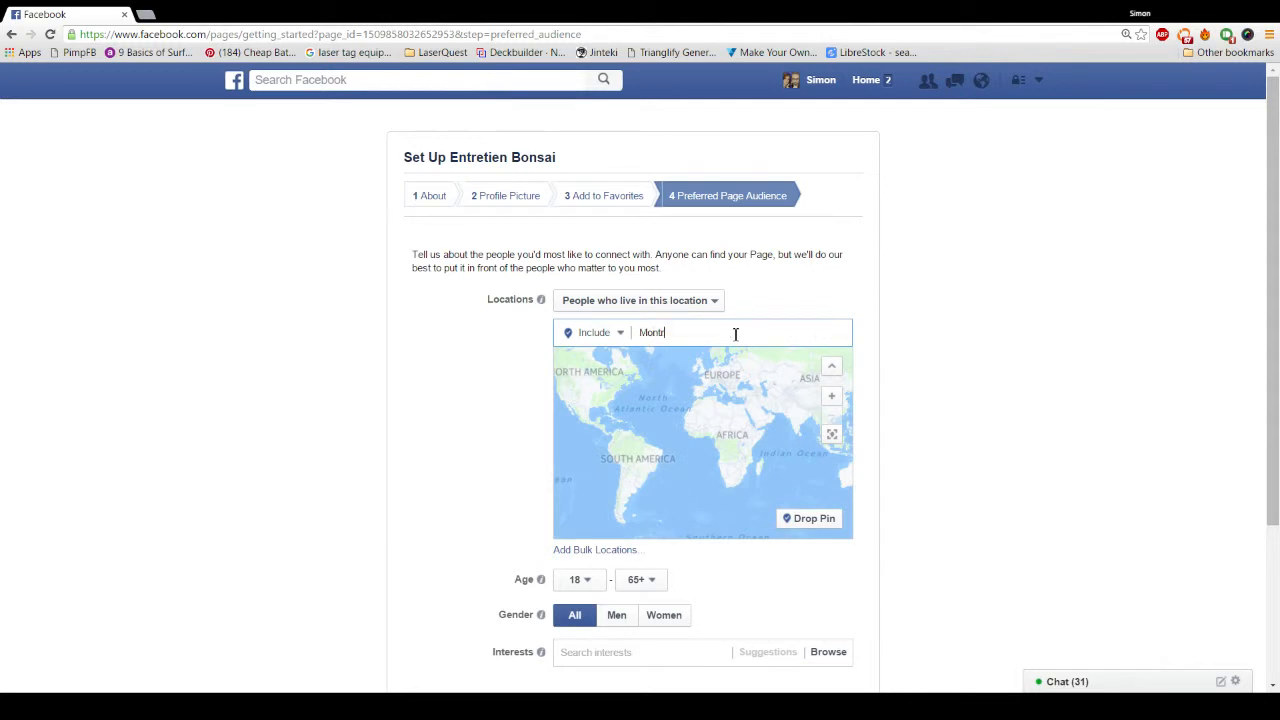
text(eal)
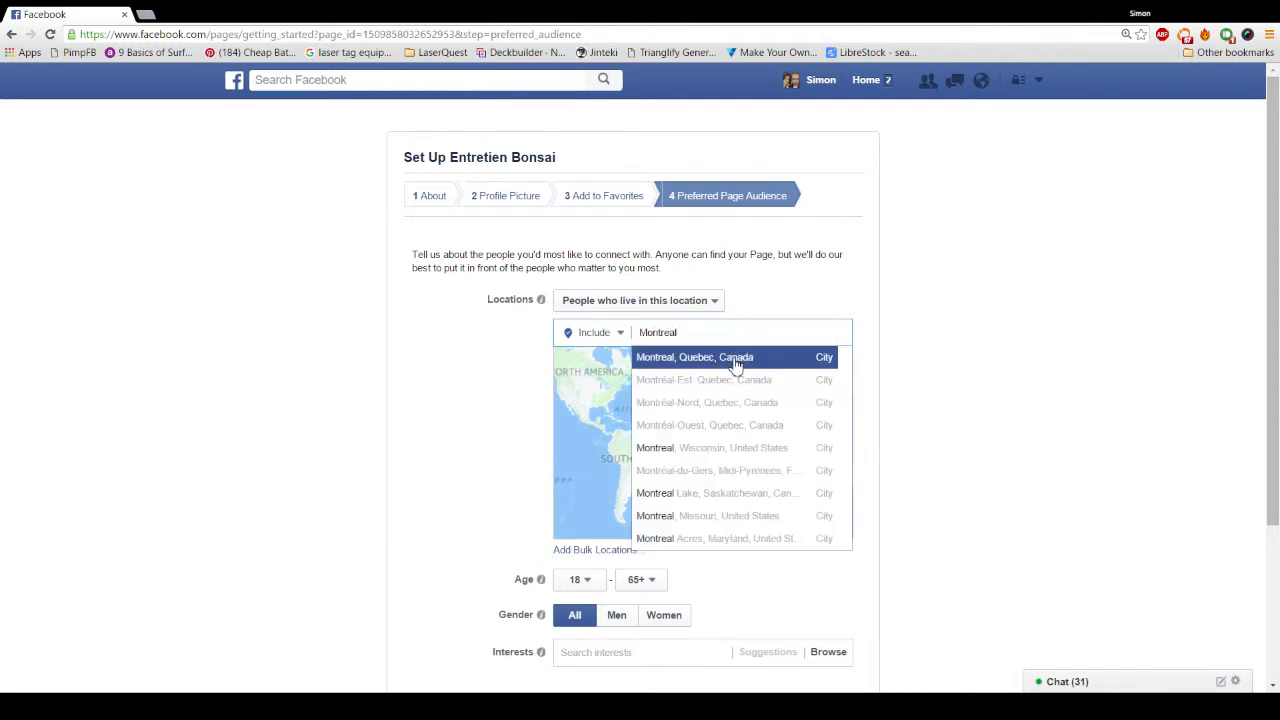
click(734, 358)
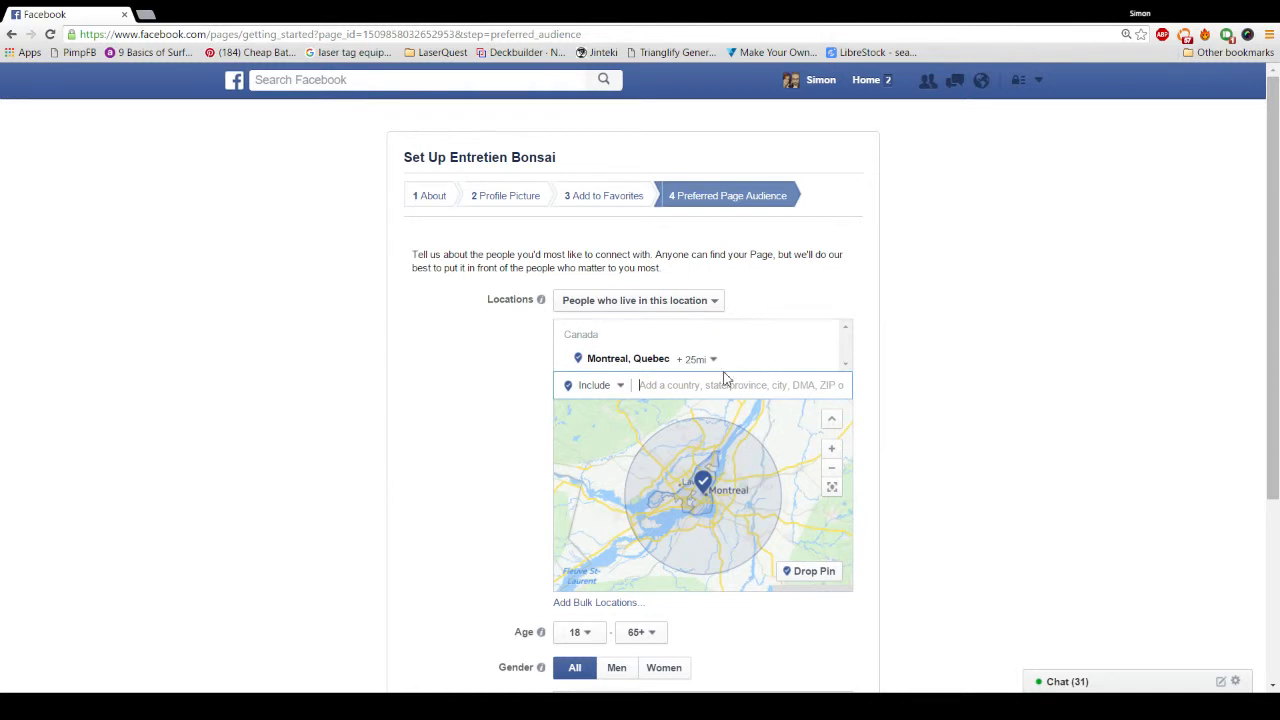
Step: Set the audience's minimum age to 45
scroll(903, 378, down, 1)
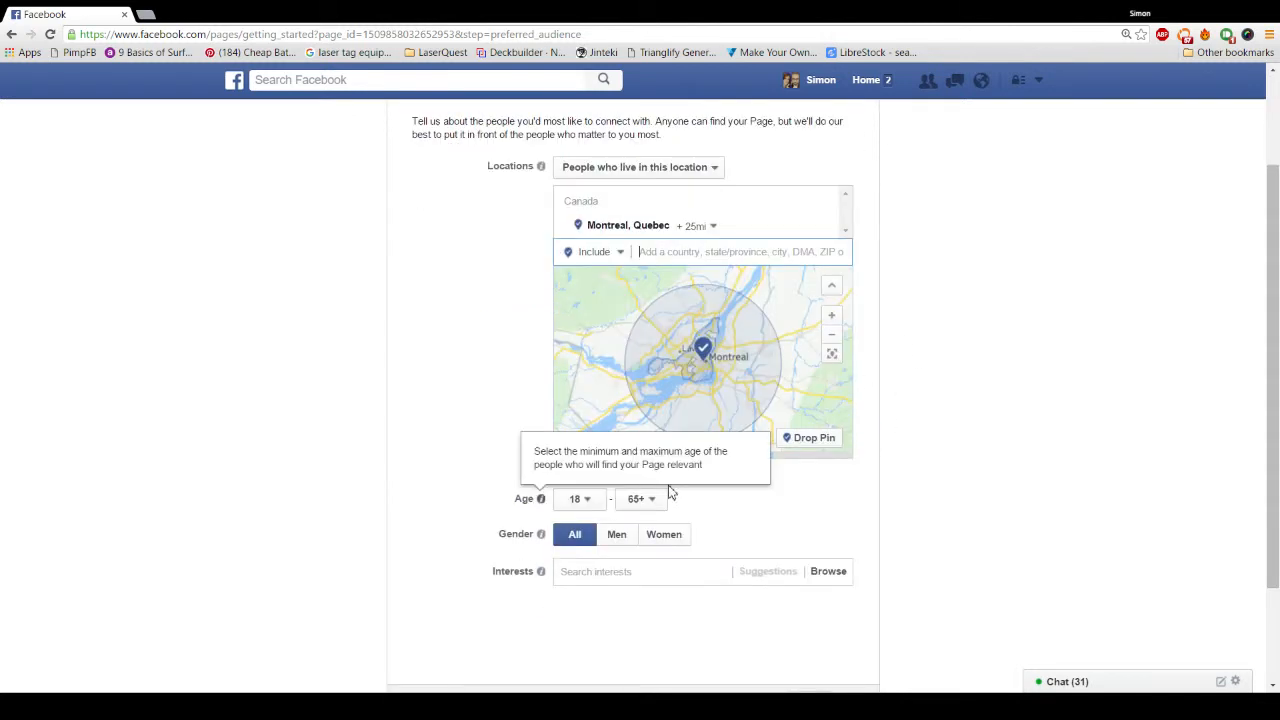
click(593, 505)
scroll(588, 400, down, 5)
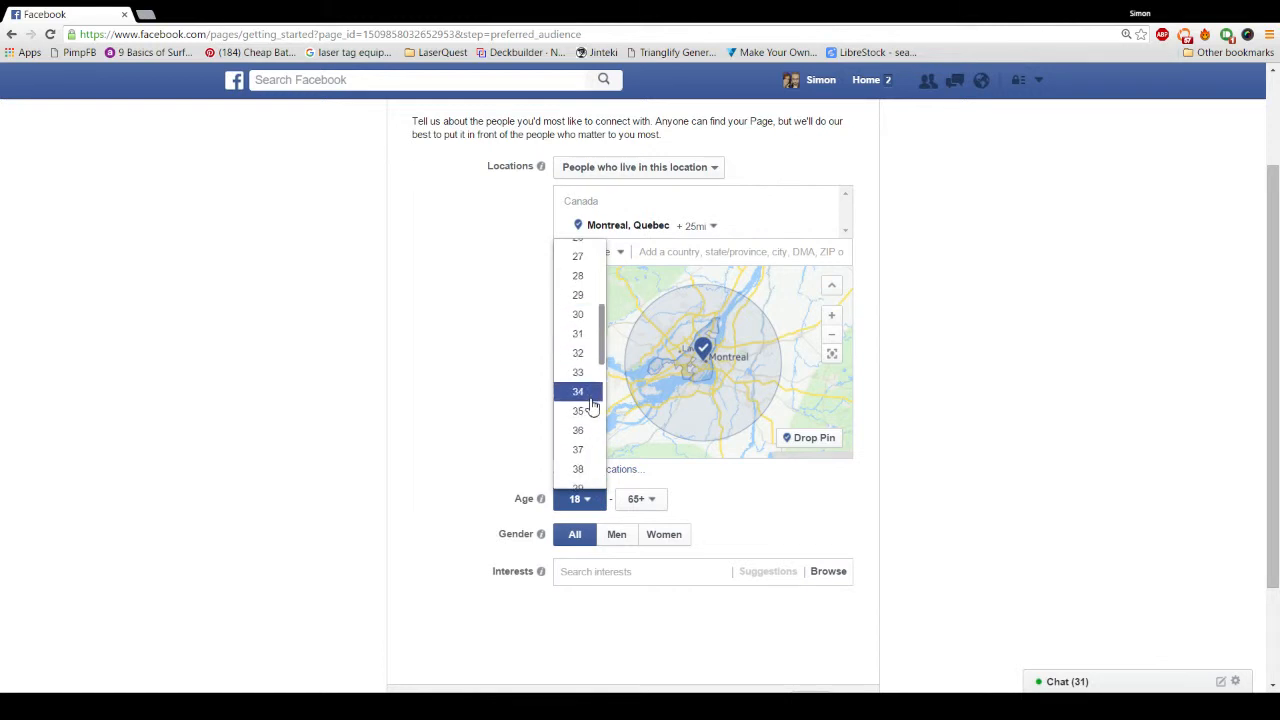
scroll(592, 410, down, 2)
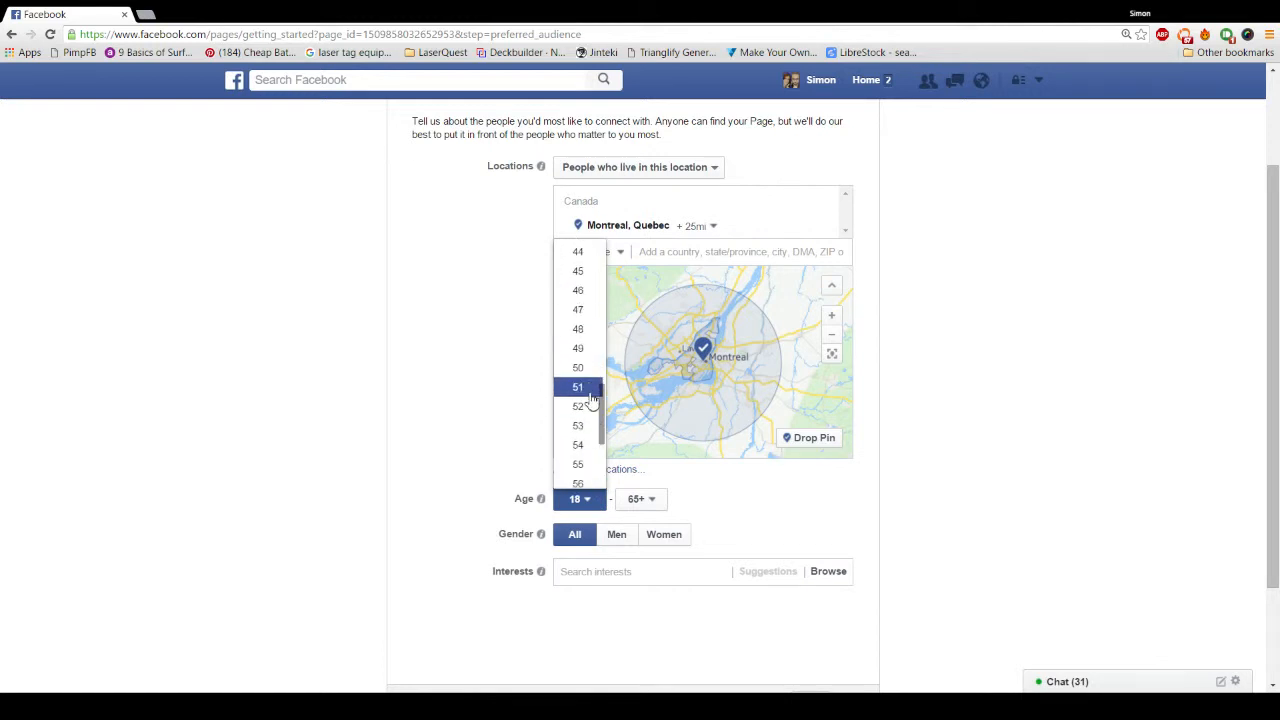
click(582, 271)
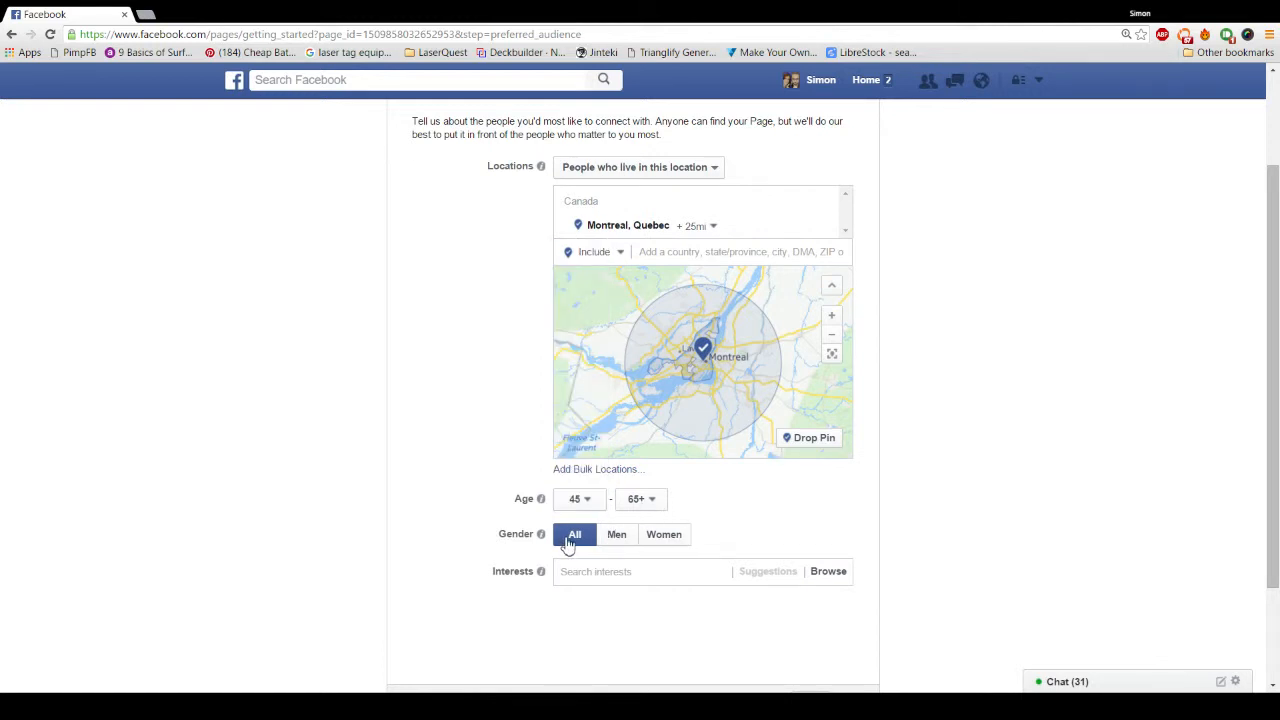
Step: Search 'bo' to add Bonsai, then add Ornamental plant and Origami from Suggestions
click(593, 574)
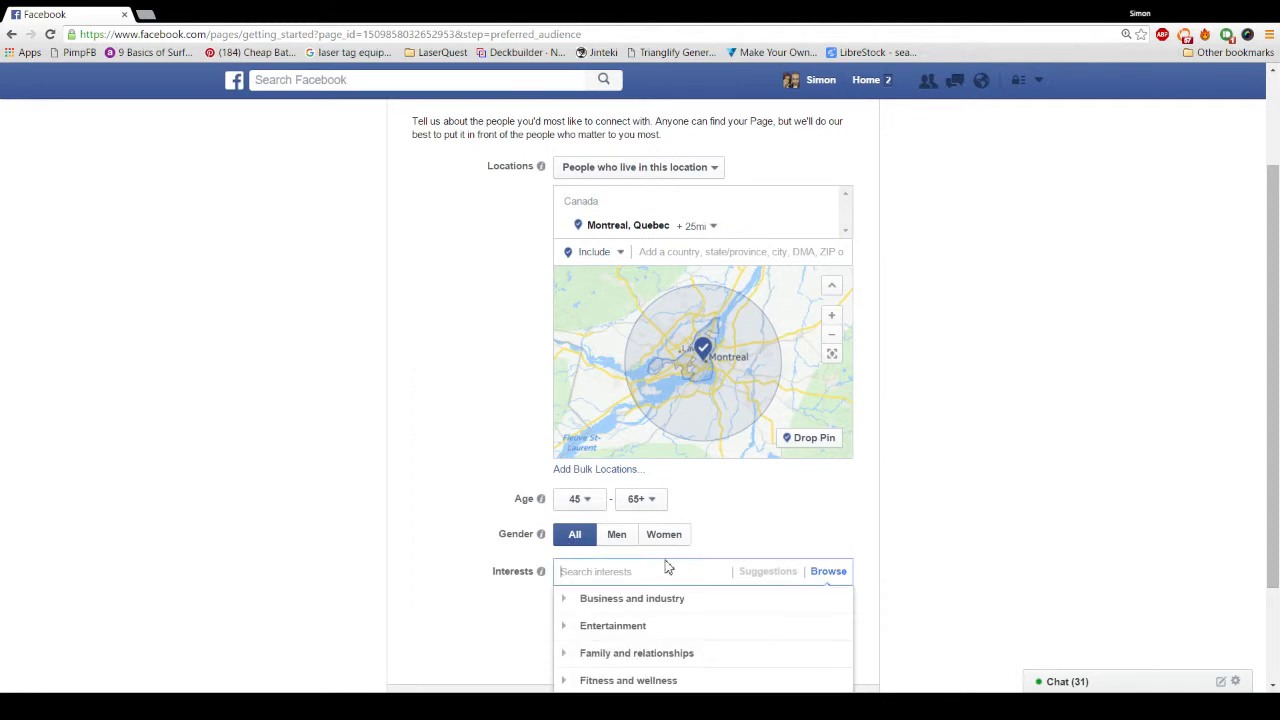
scroll(766, 489, down, 1)
text(bonsai)
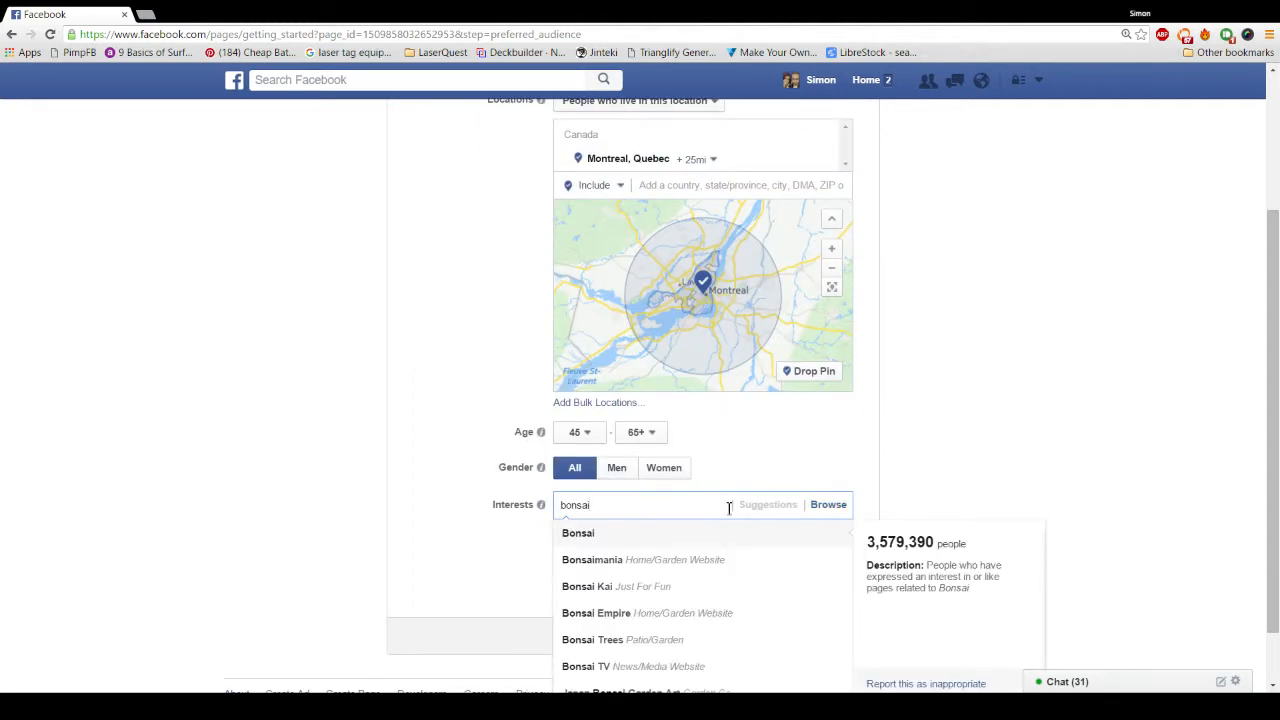
click(594, 532)
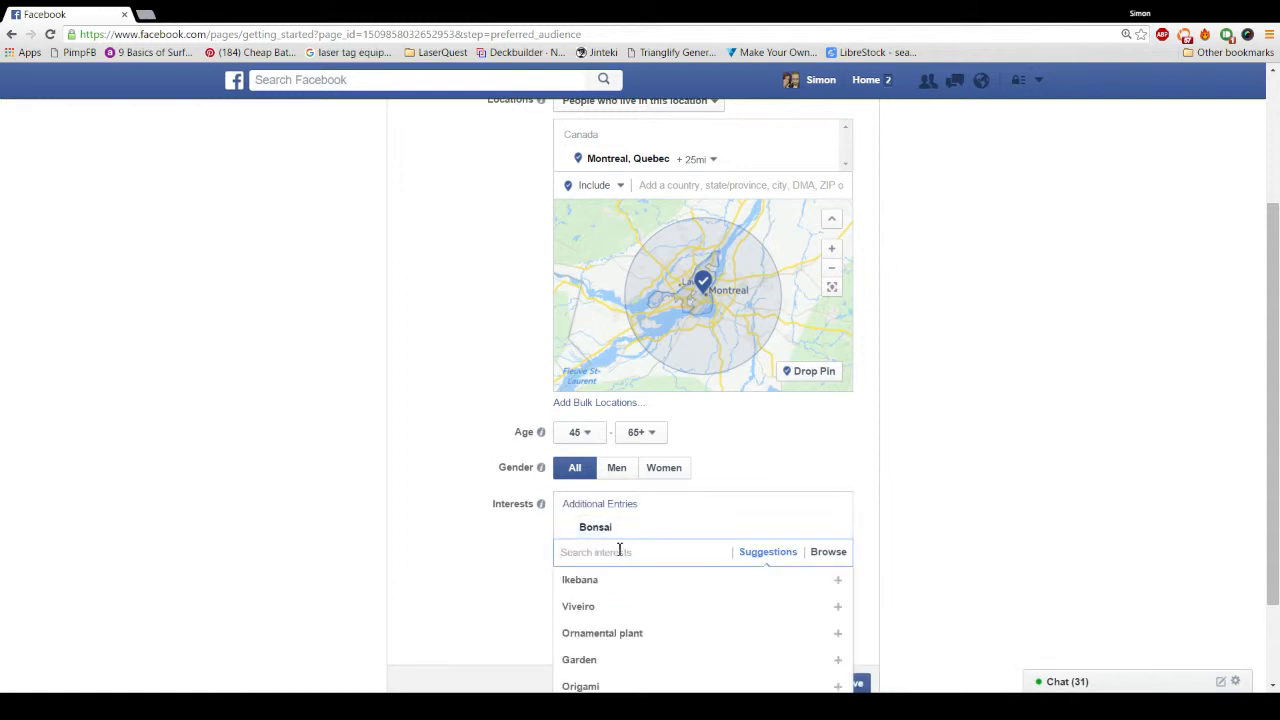
scroll(594, 623, down, 2)
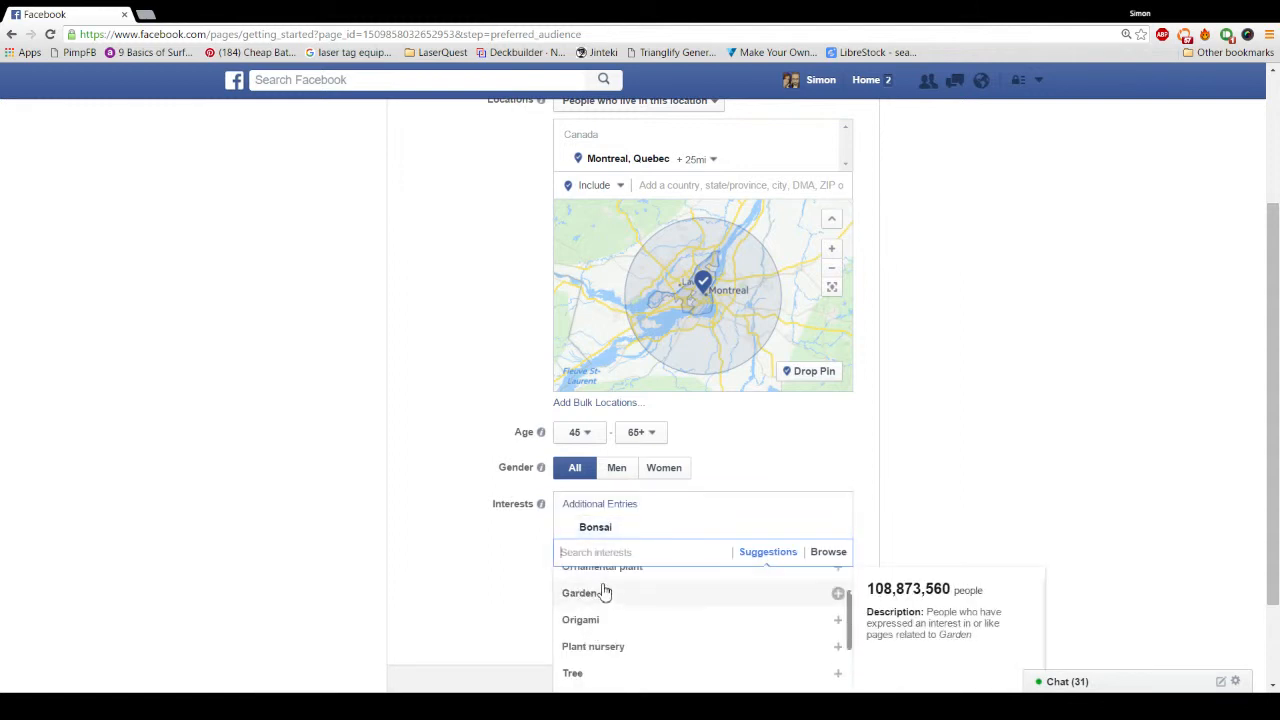
scroll(603, 589, up, 2)
click(625, 640)
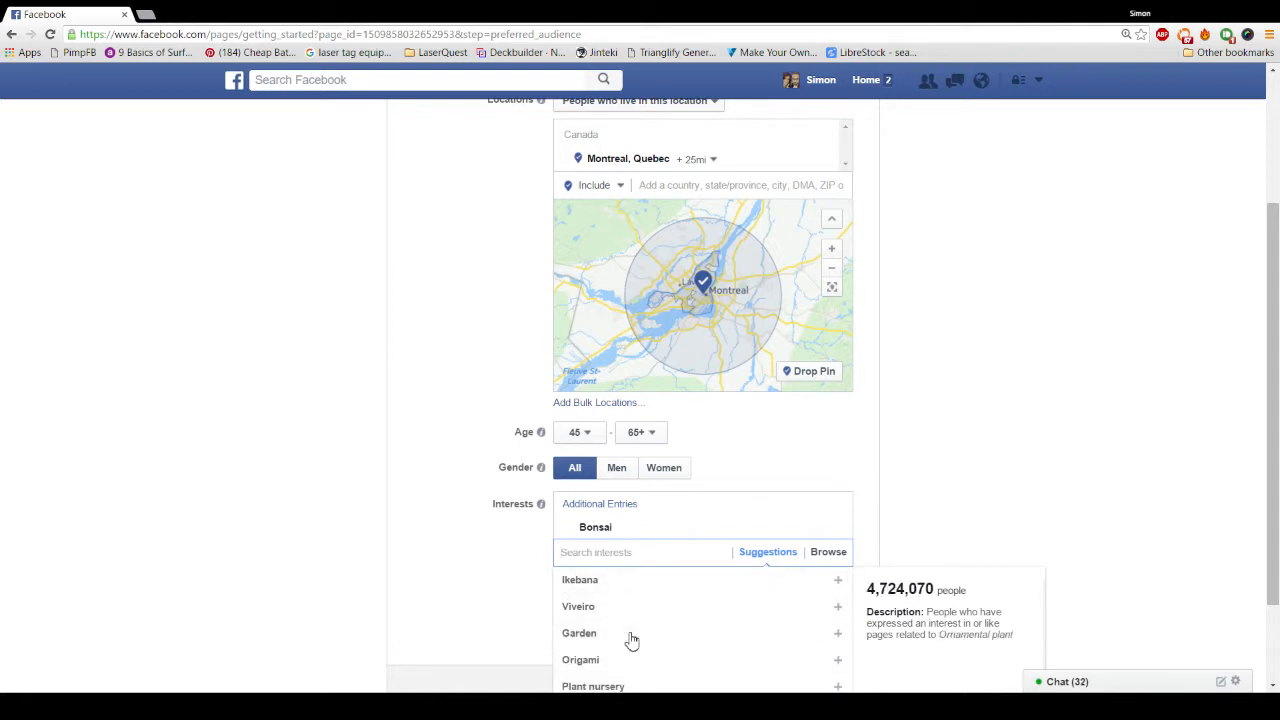
scroll(870, 403, down, 1)
scroll(626, 491, down, 1)
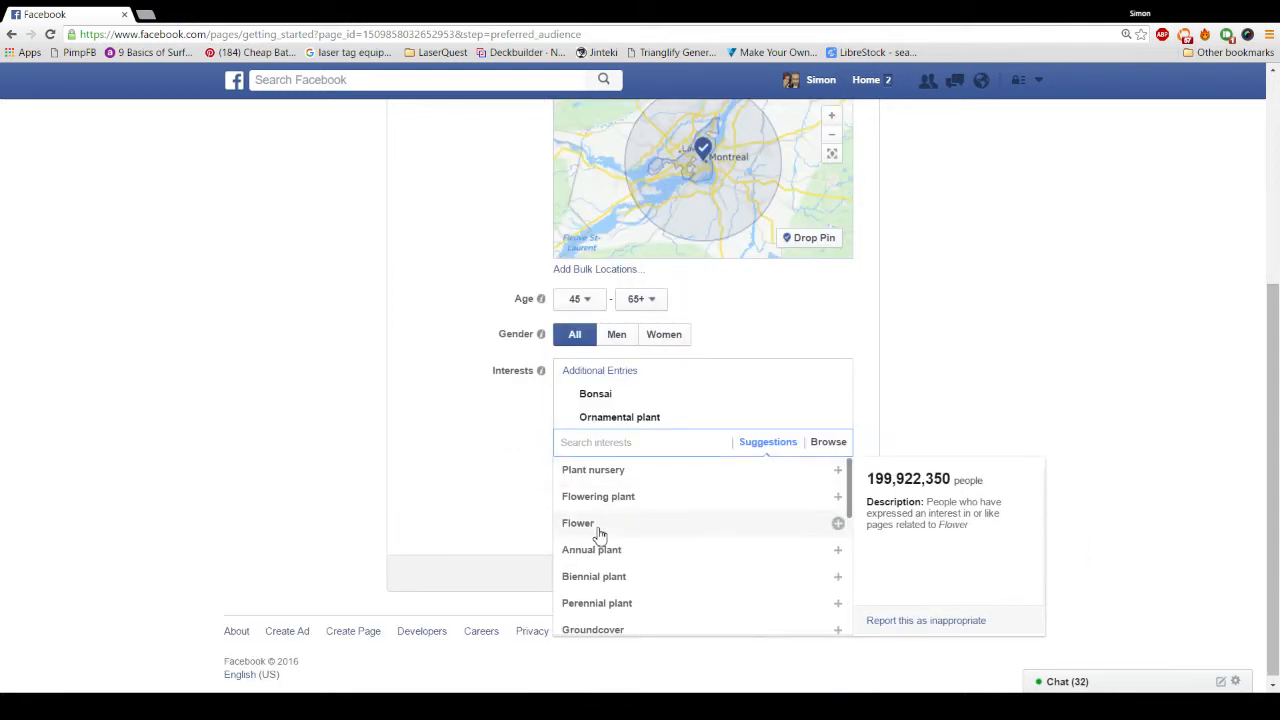
scroll(616, 565, down, 1)
scroll(619, 568, down, 4)
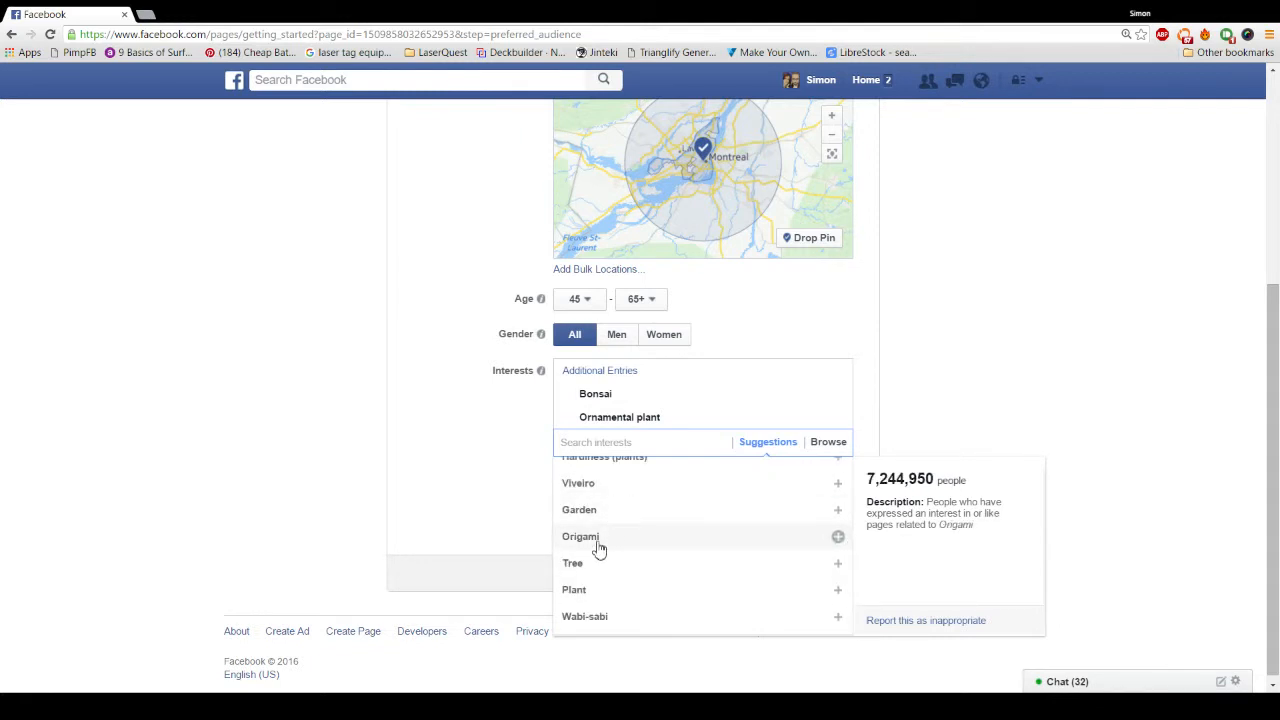
click(632, 536)
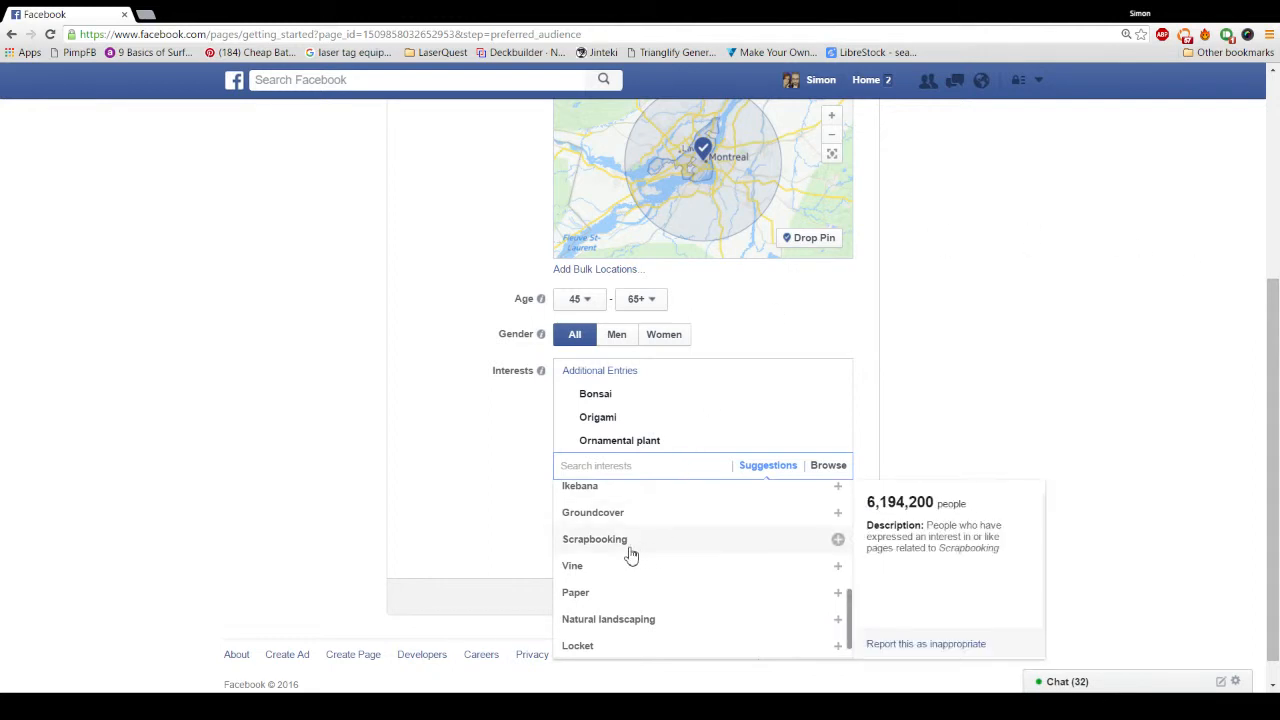
scroll(720, 580, down, 1)
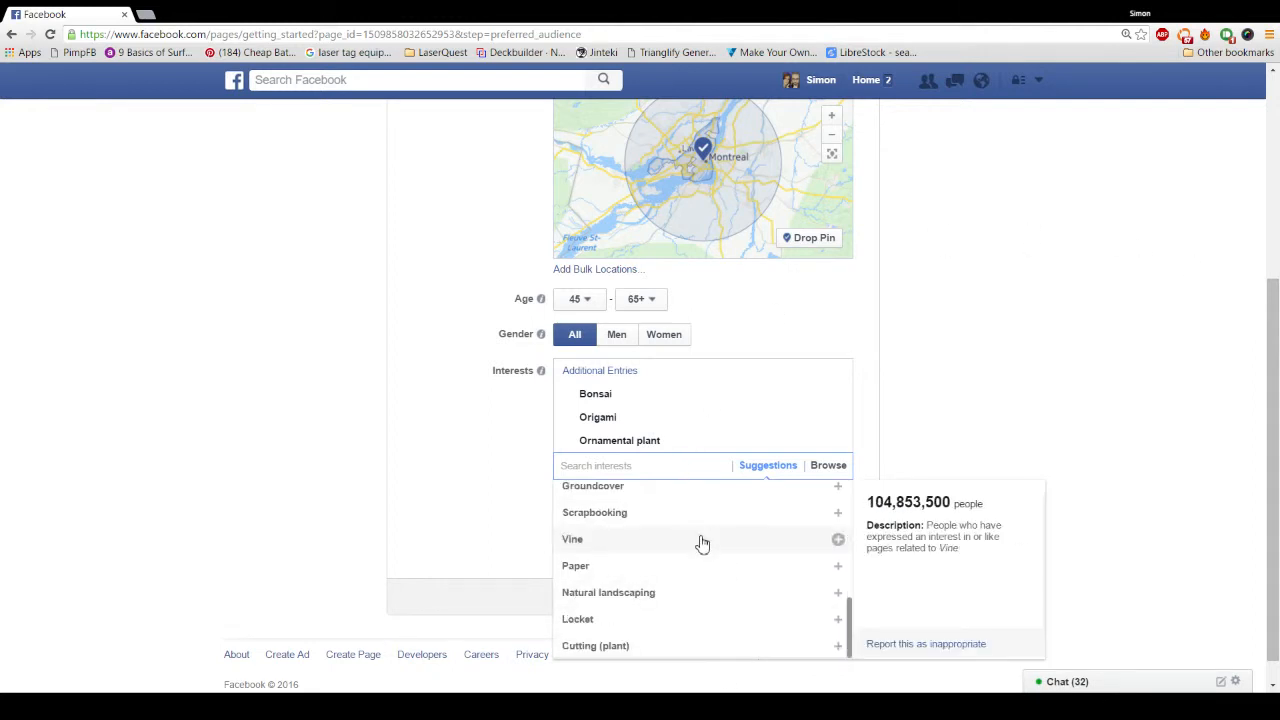
click(453, 448)
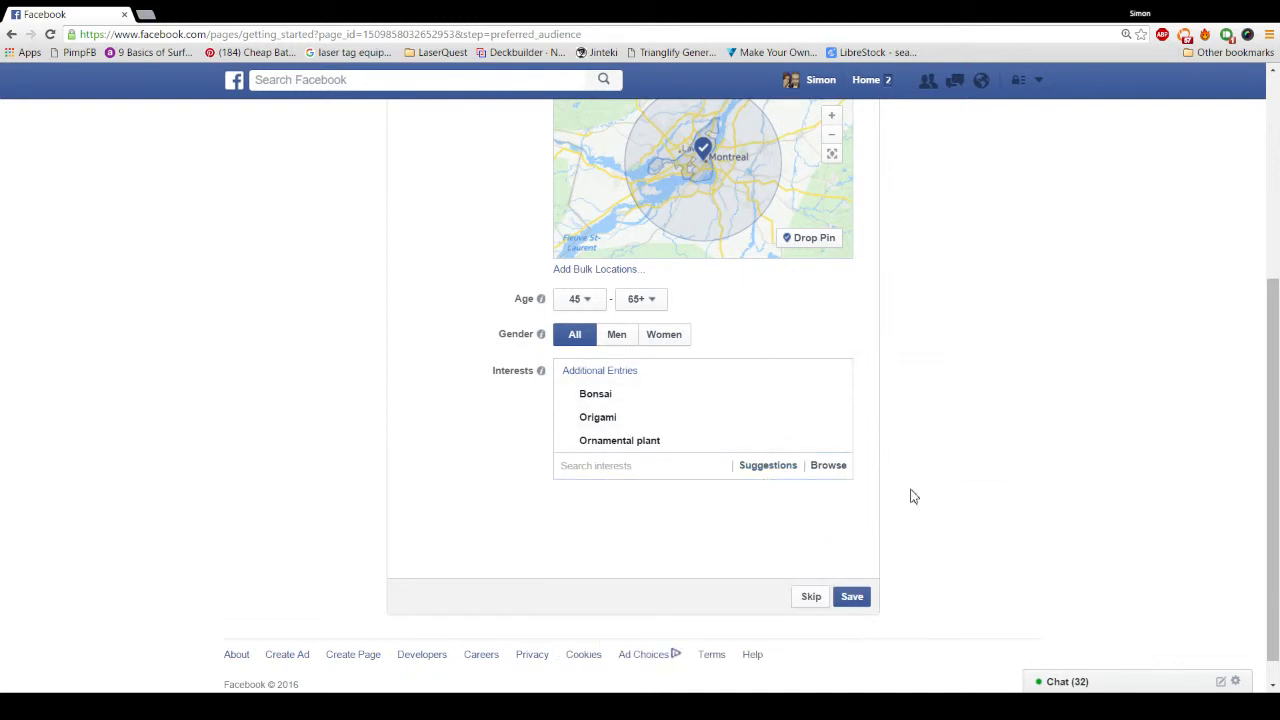
Step: Save the audience, dismiss the Getting Around tip, and return to the News Feed
click(852, 598)
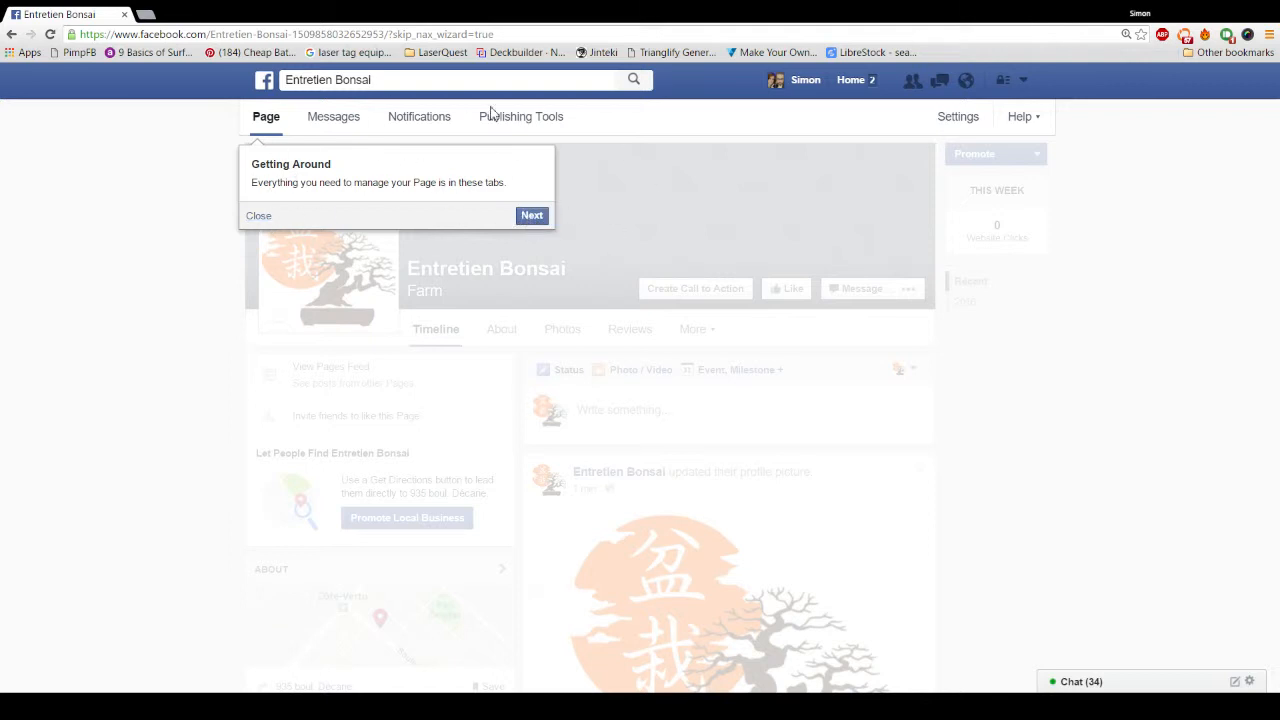
click(258, 215)
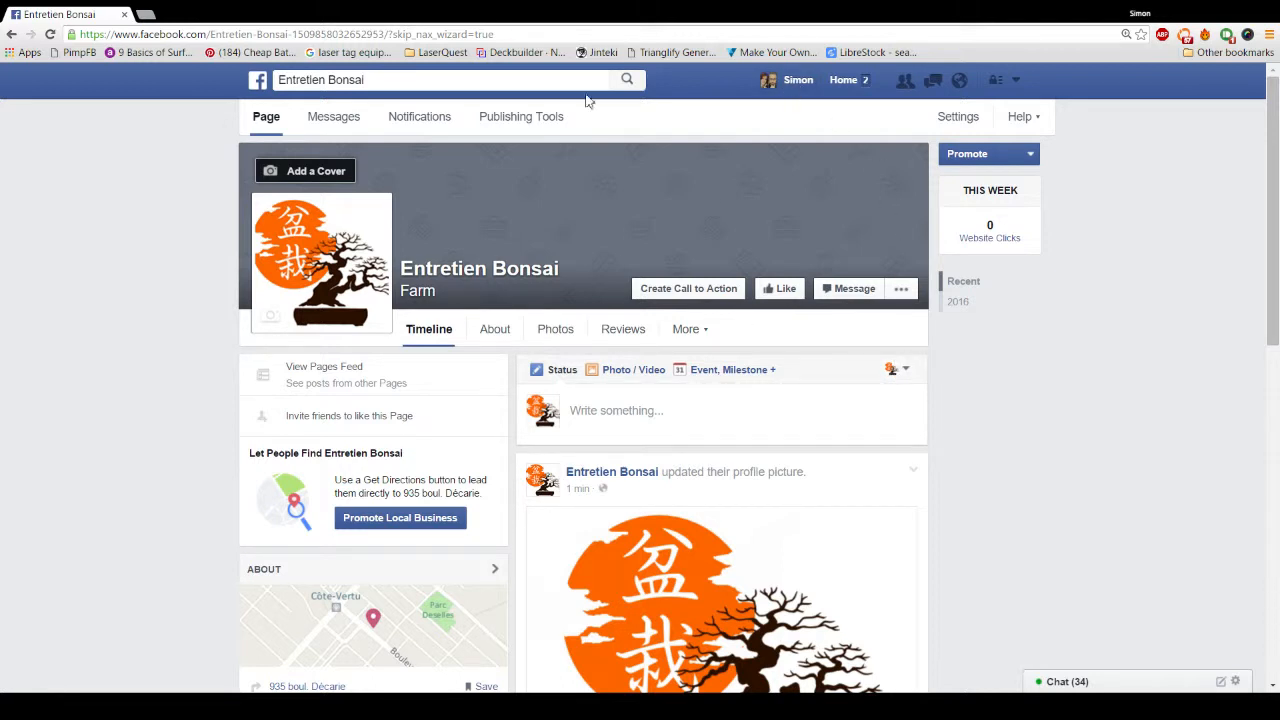
click(261, 85)
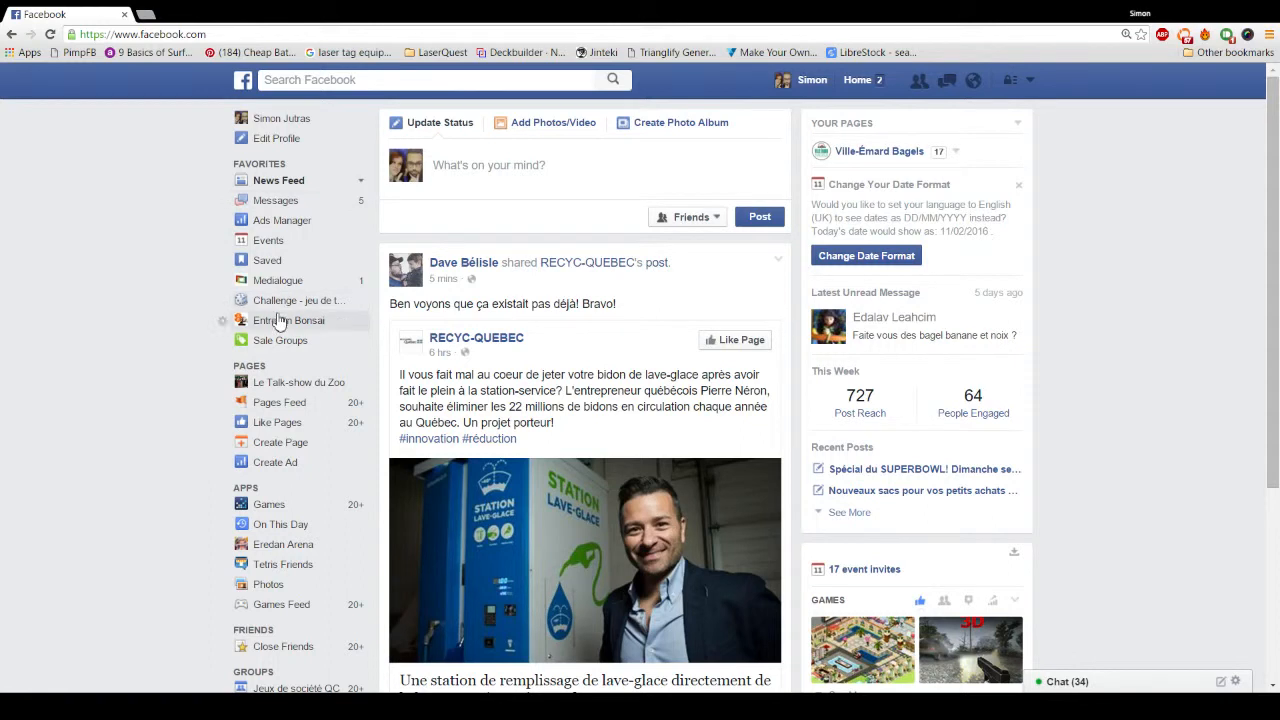
Step: Search Facebook for 'entretien' and open Entretien Bonsai from the suggestions
drag(239, 165, 287, 165)
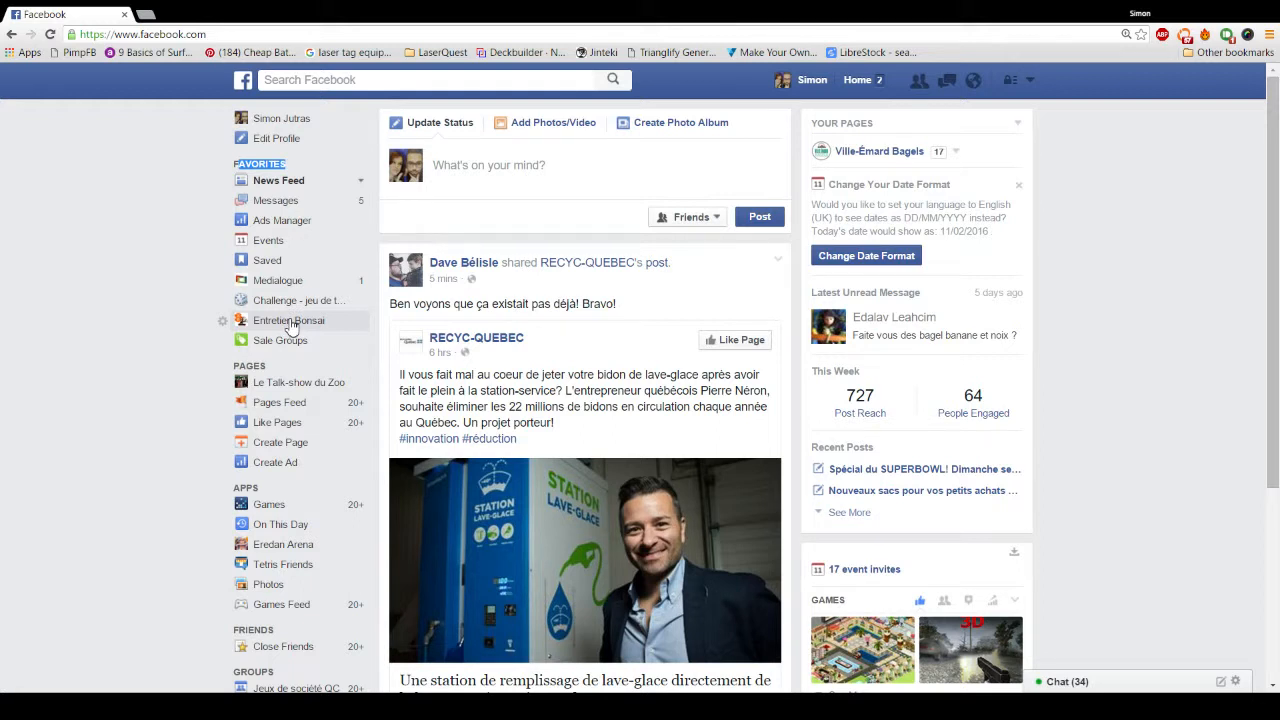
click(313, 80)
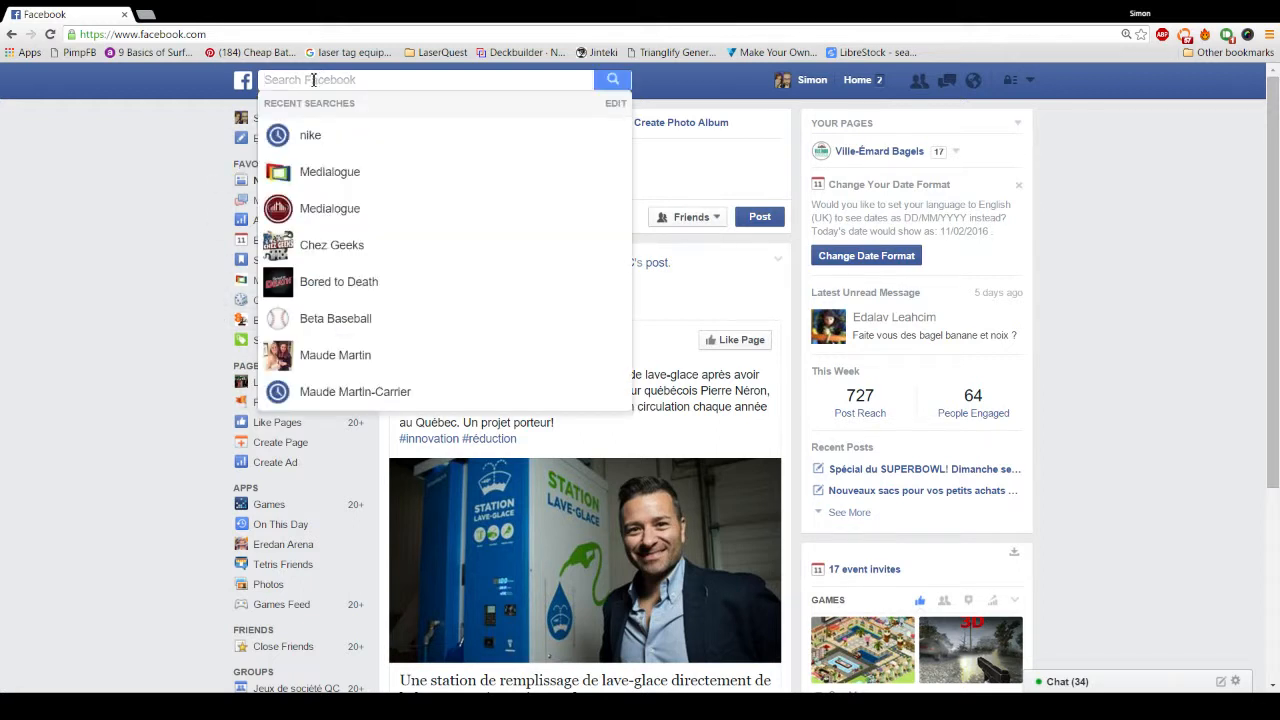
text(entreti)
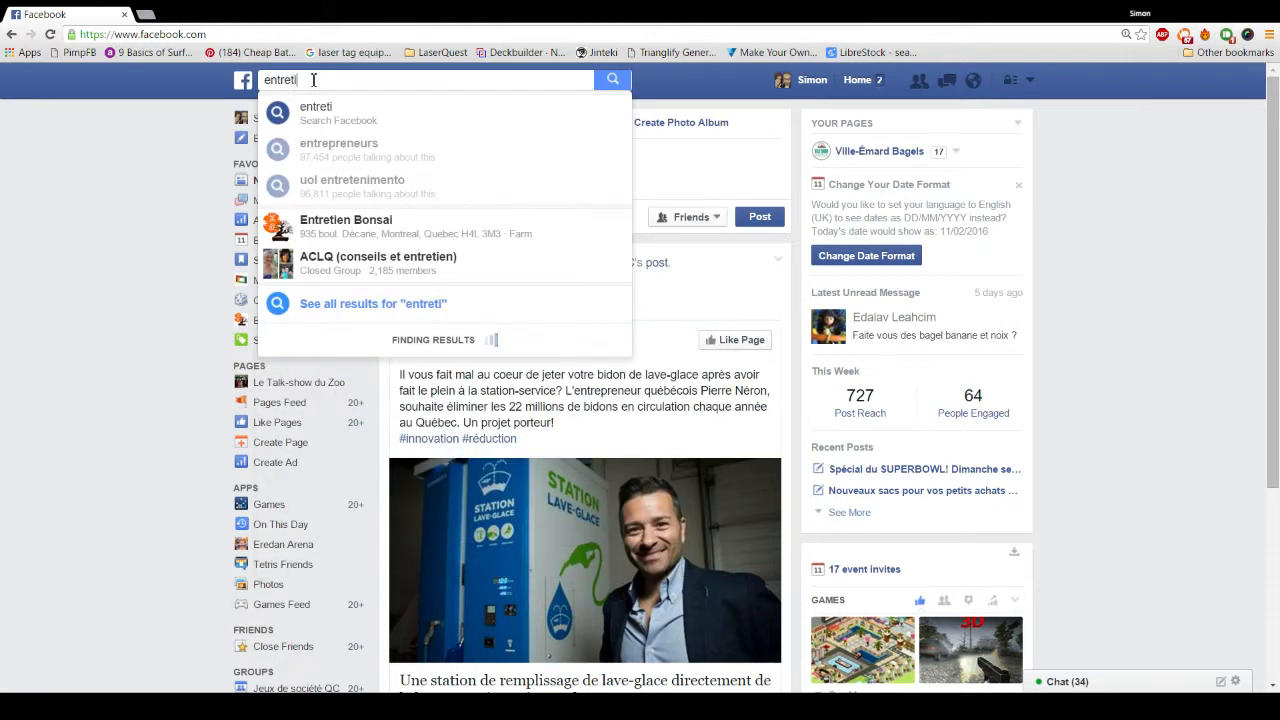
text(en)
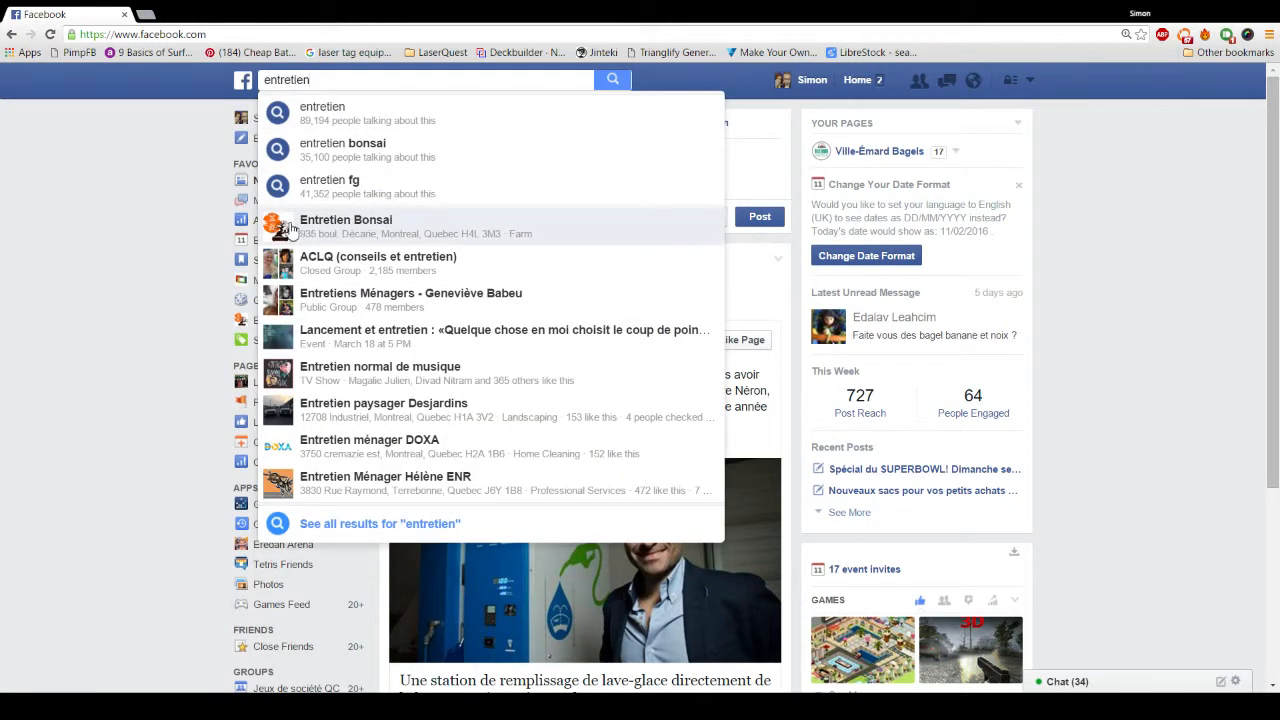
click(360, 233)
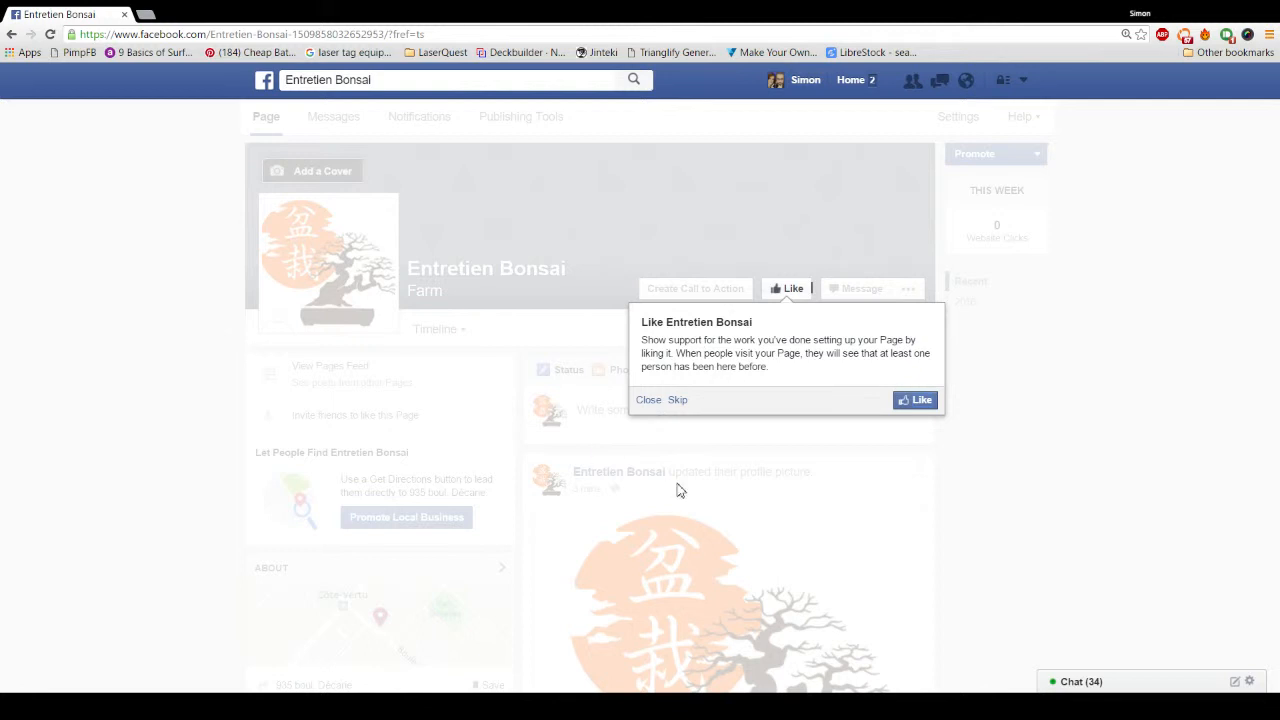
Step: Like the Entretien Bonsai Page, reload it, and dismiss the invite-friends prompt
click(648, 400)
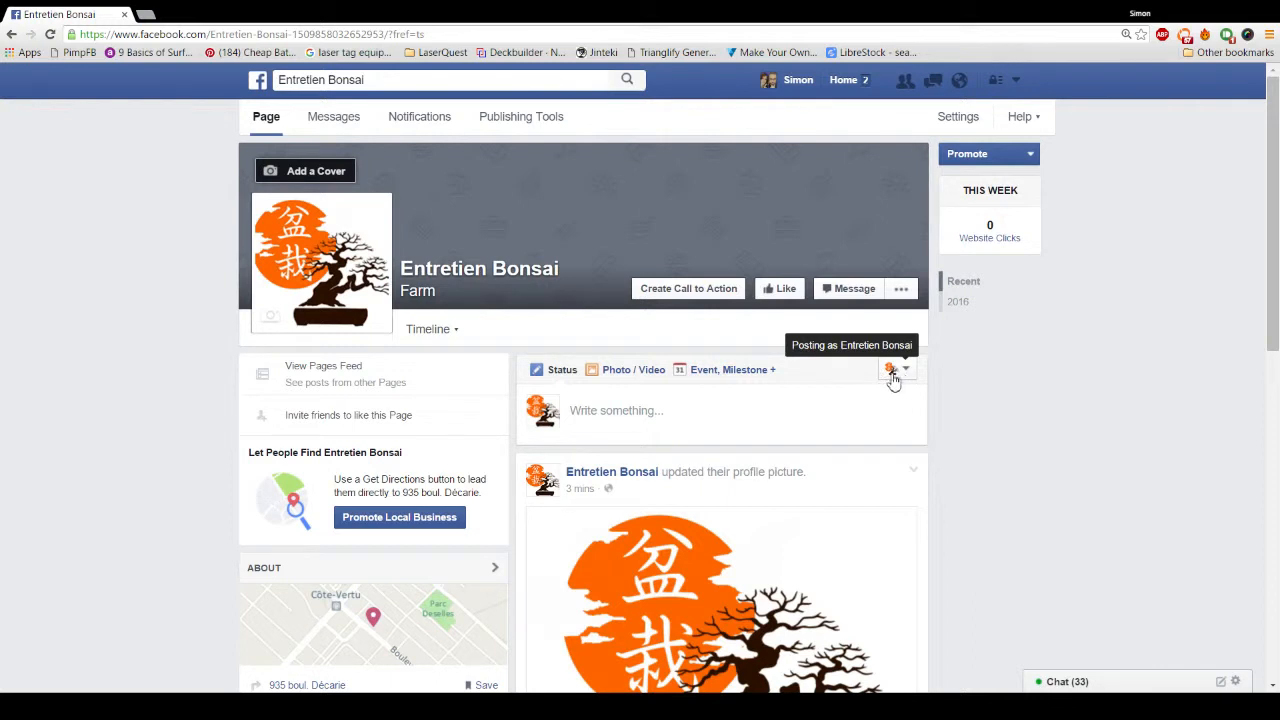
click(680, 422)
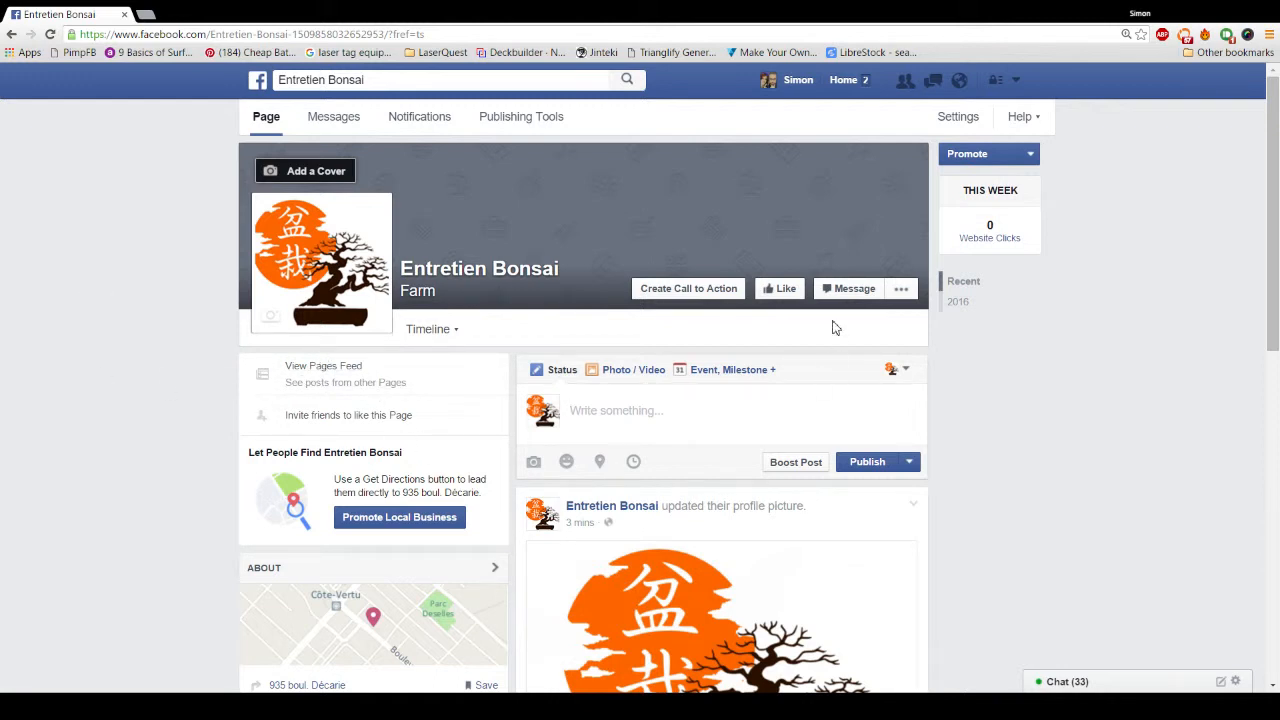
click(787, 288)
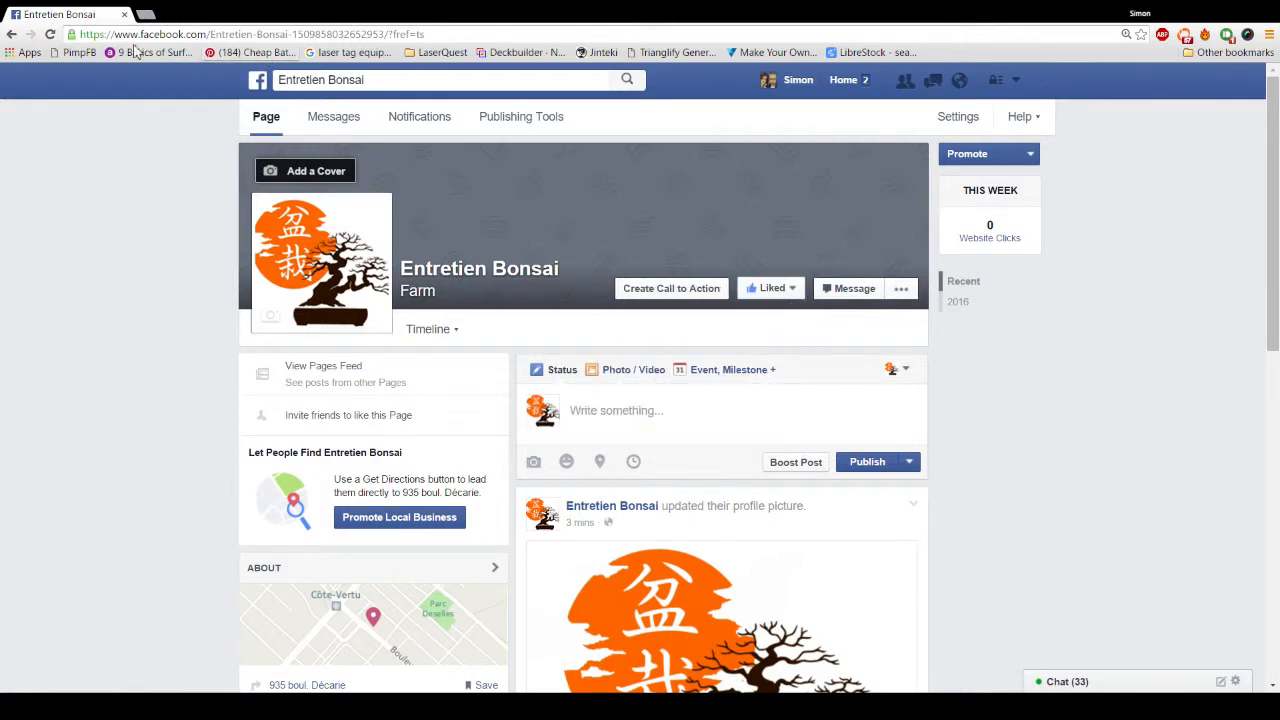
click(50, 34)
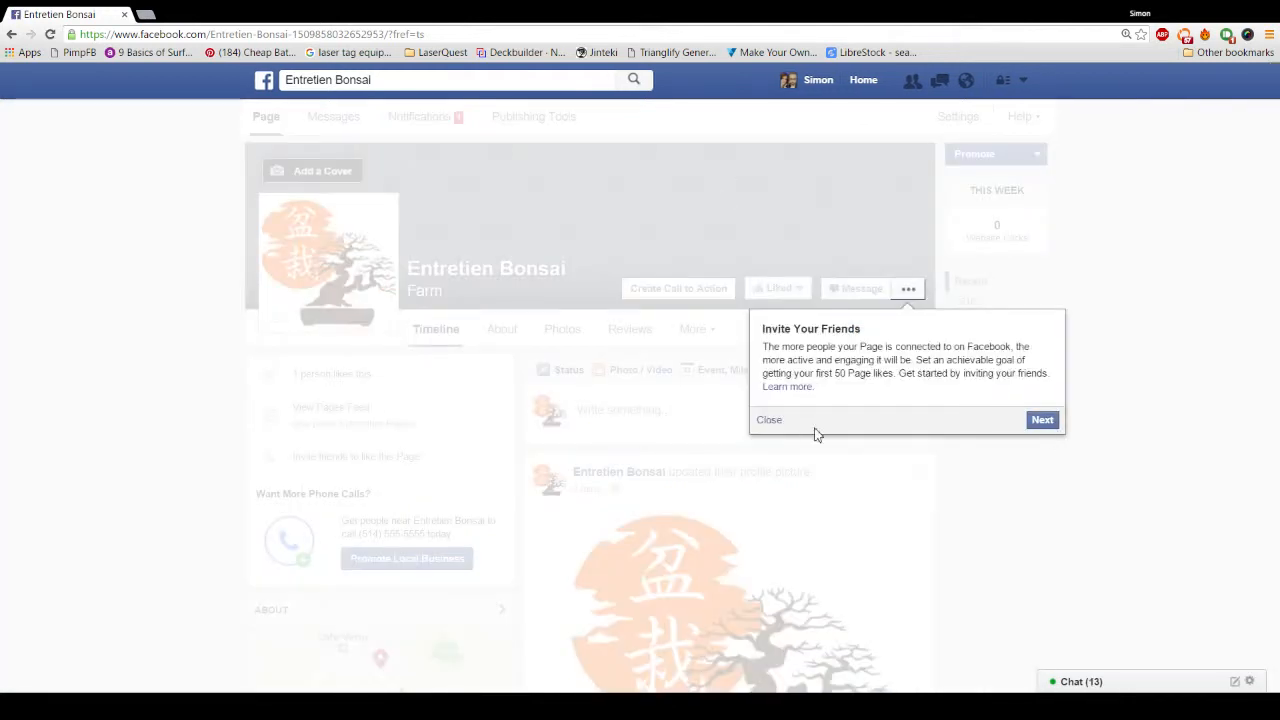
click(778, 421)
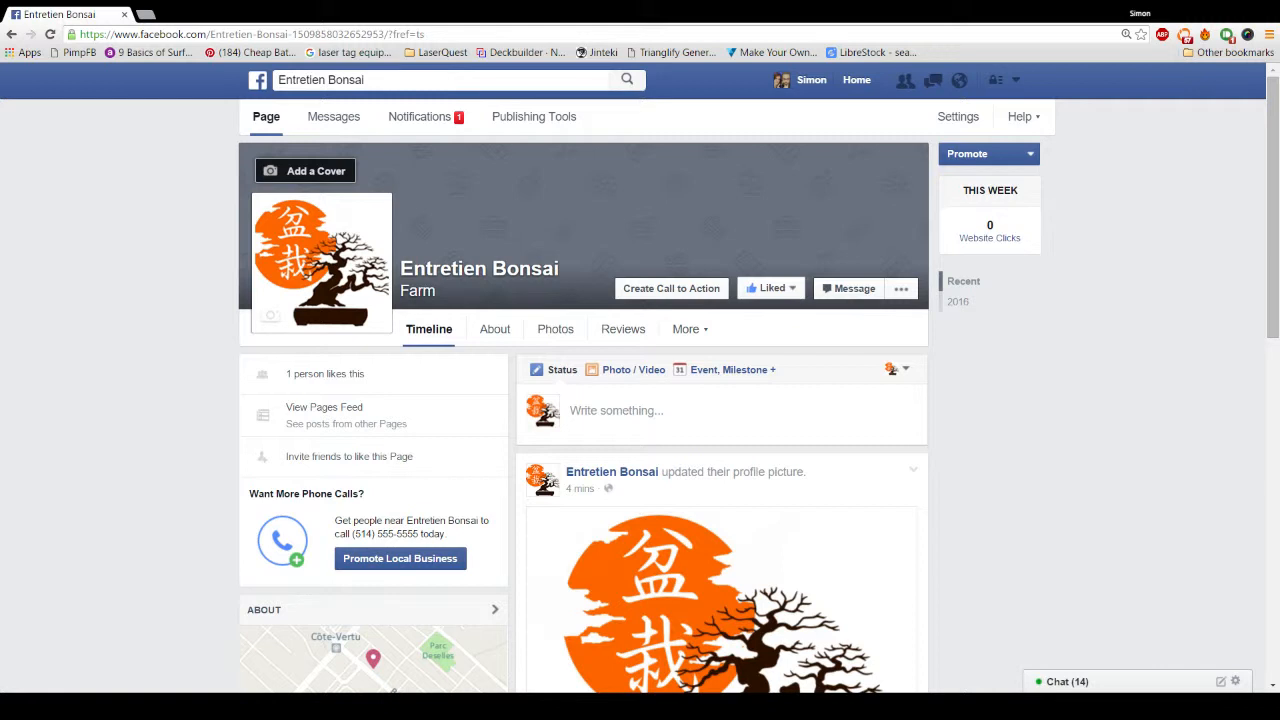
Step: Upload the flowering bonsai image as the cover, reposition it to show the trunk, and save
click(320, 176)
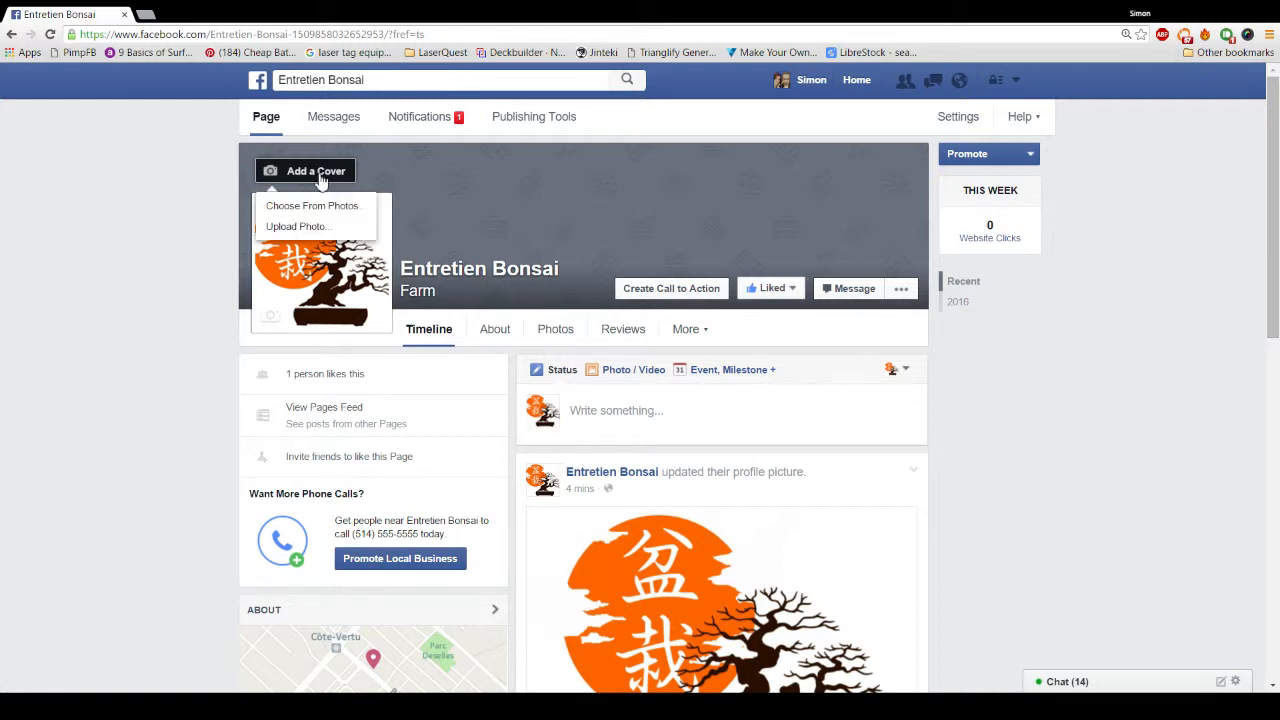
click(280, 227)
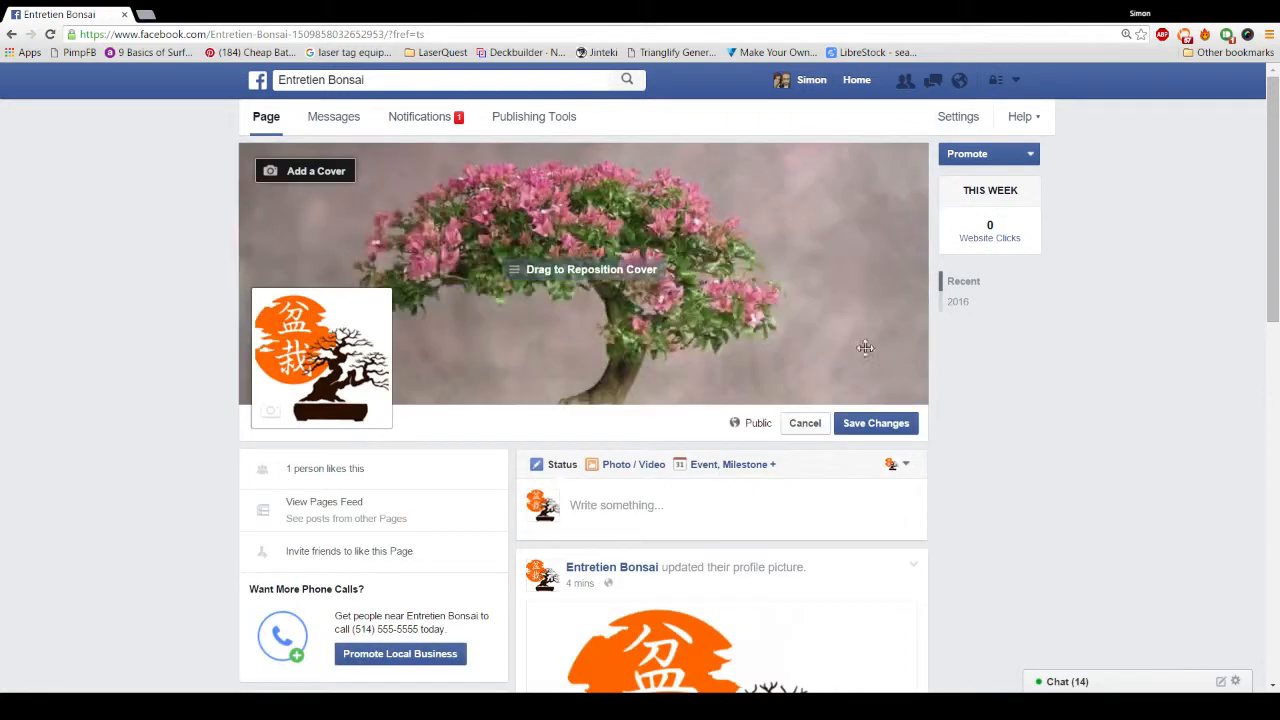
drag(632, 295, 612, 218)
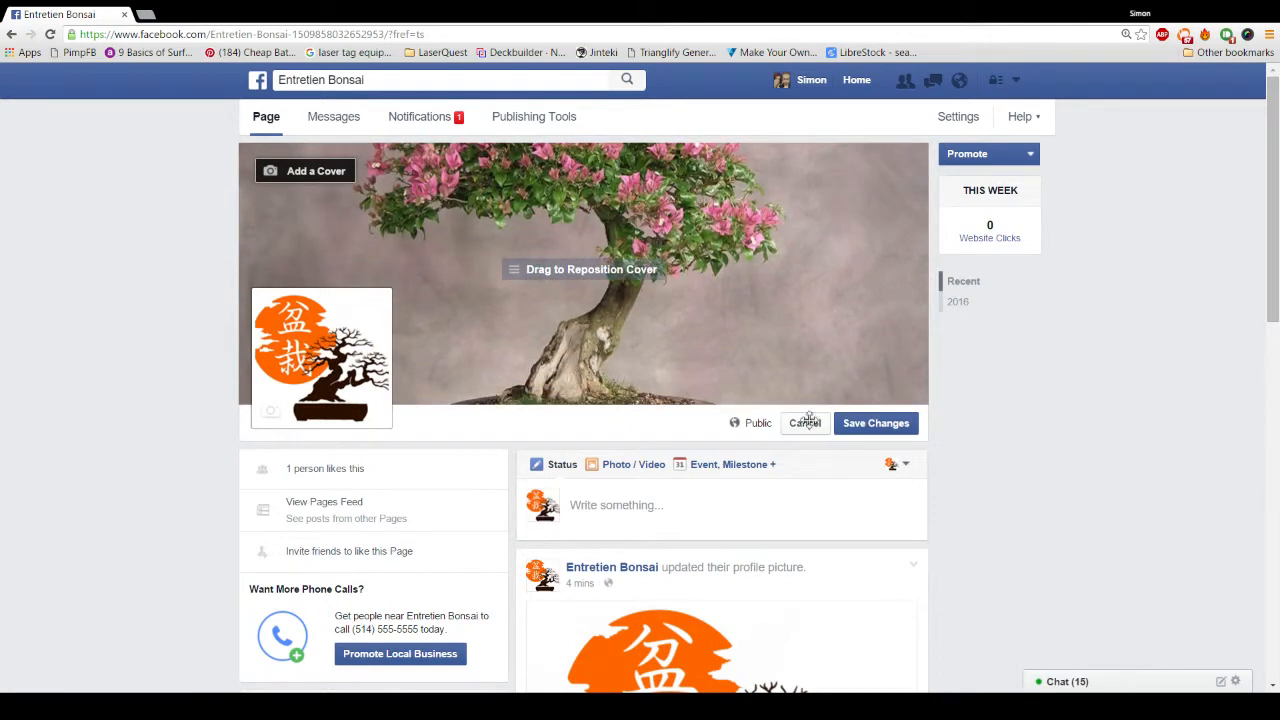
click(848, 425)
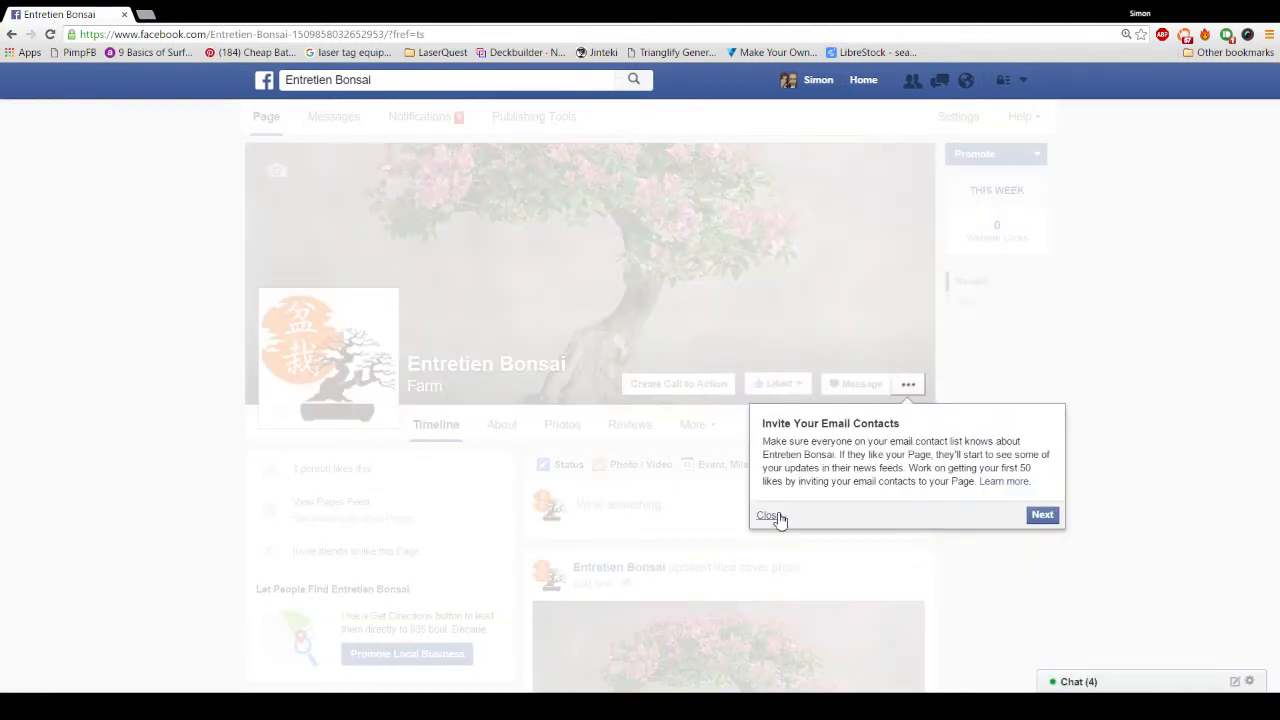
click(768, 516)
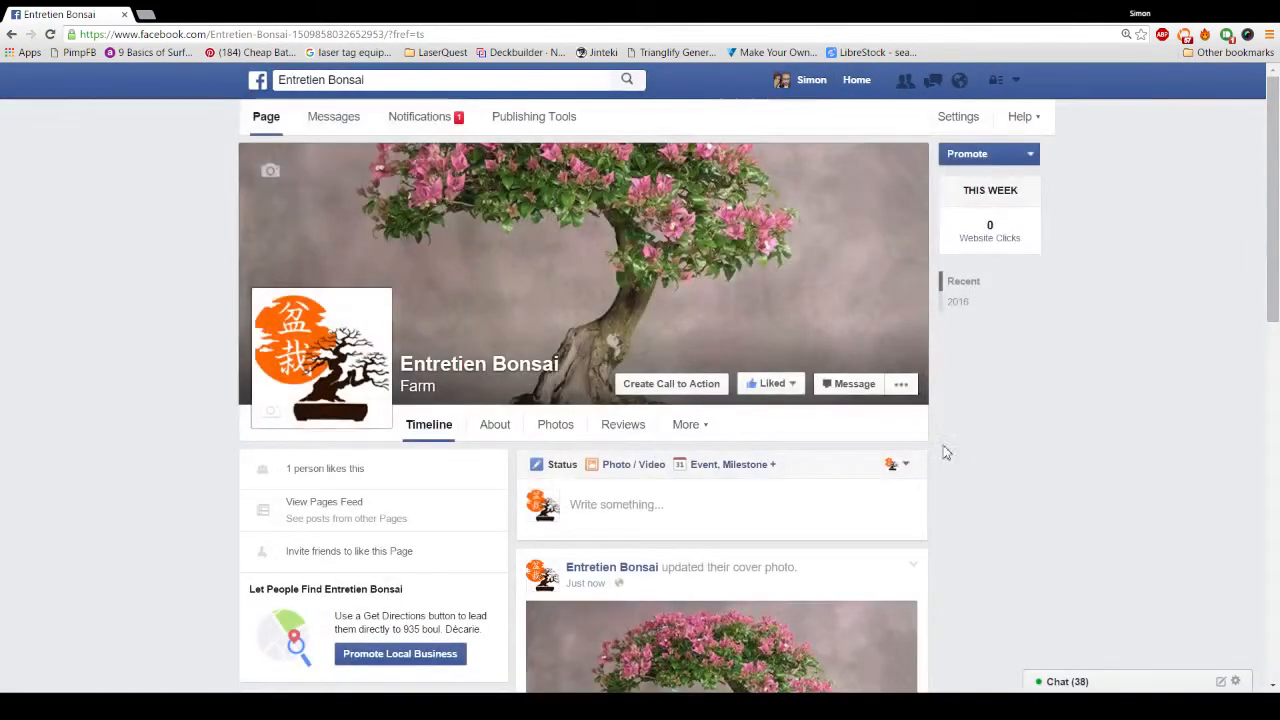
Step: Switch to the Page's About tab and scroll through its overview
click(493, 428)
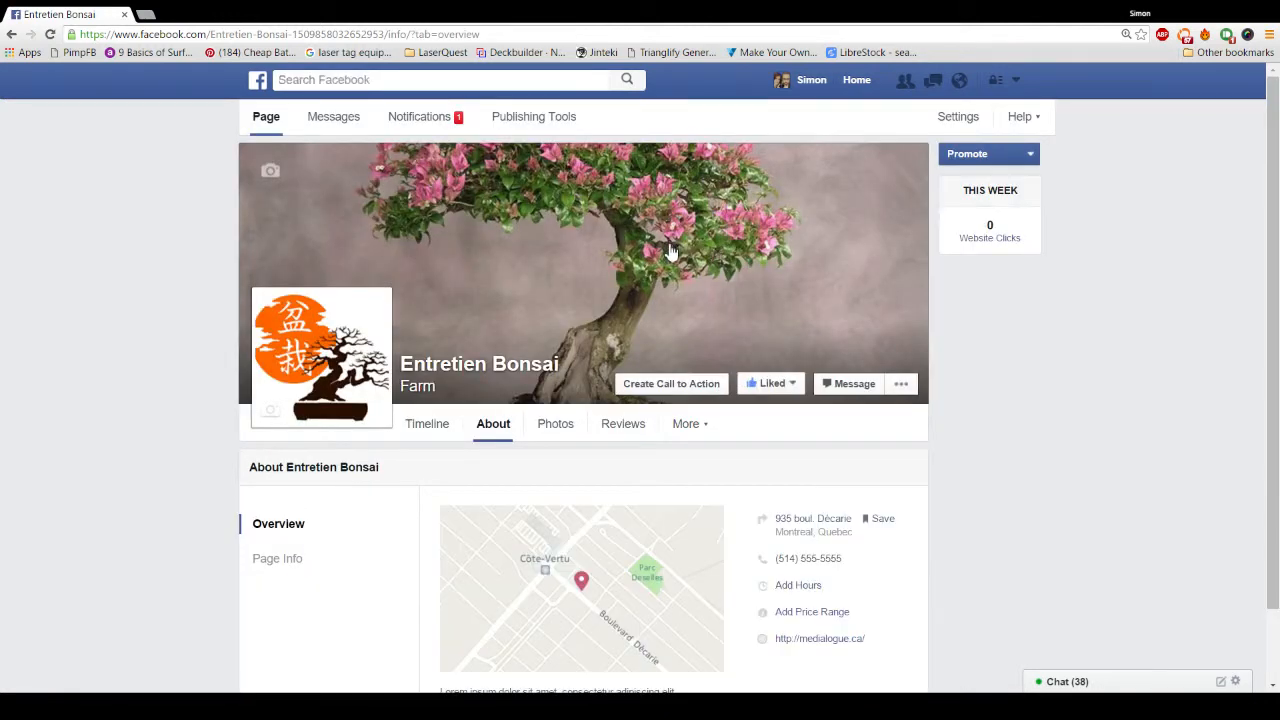
scroll(671, 253, down, 1)
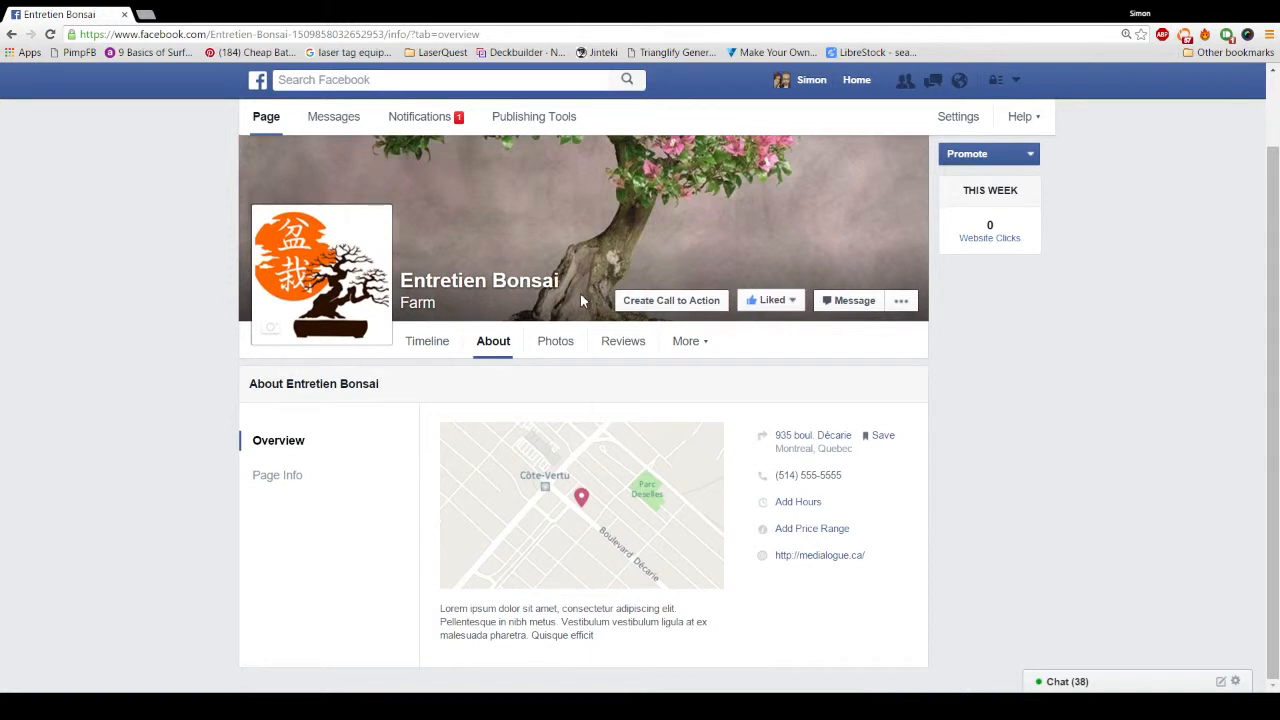
Step: Show Page Info and review its hours, price range, parking and email fields
click(278, 480)
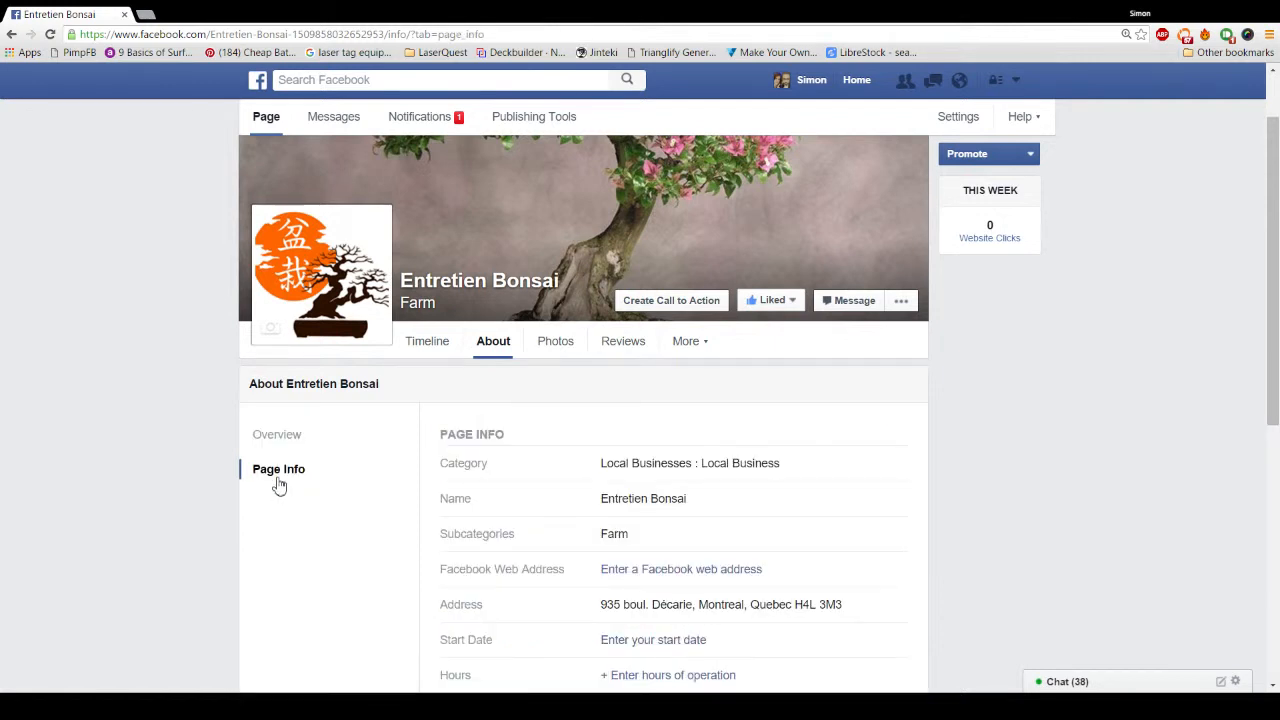
scroll(680, 412, down, 3)
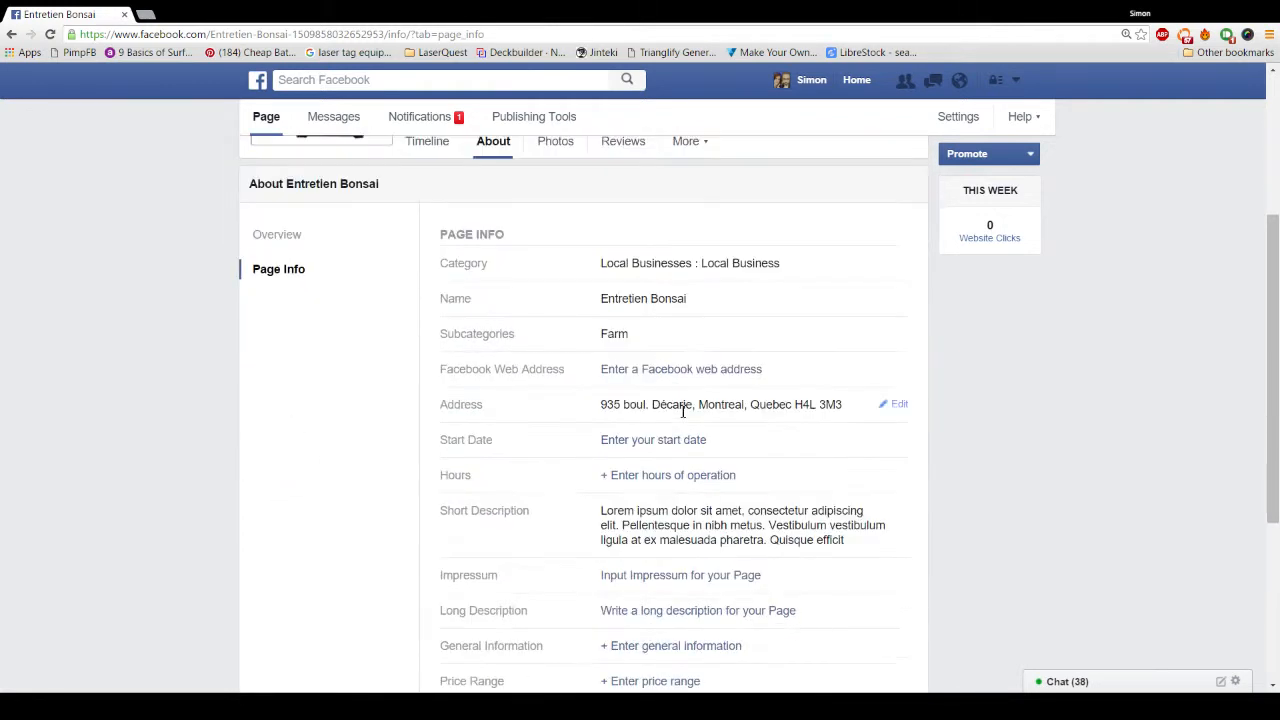
scroll(690, 412, up, 1)
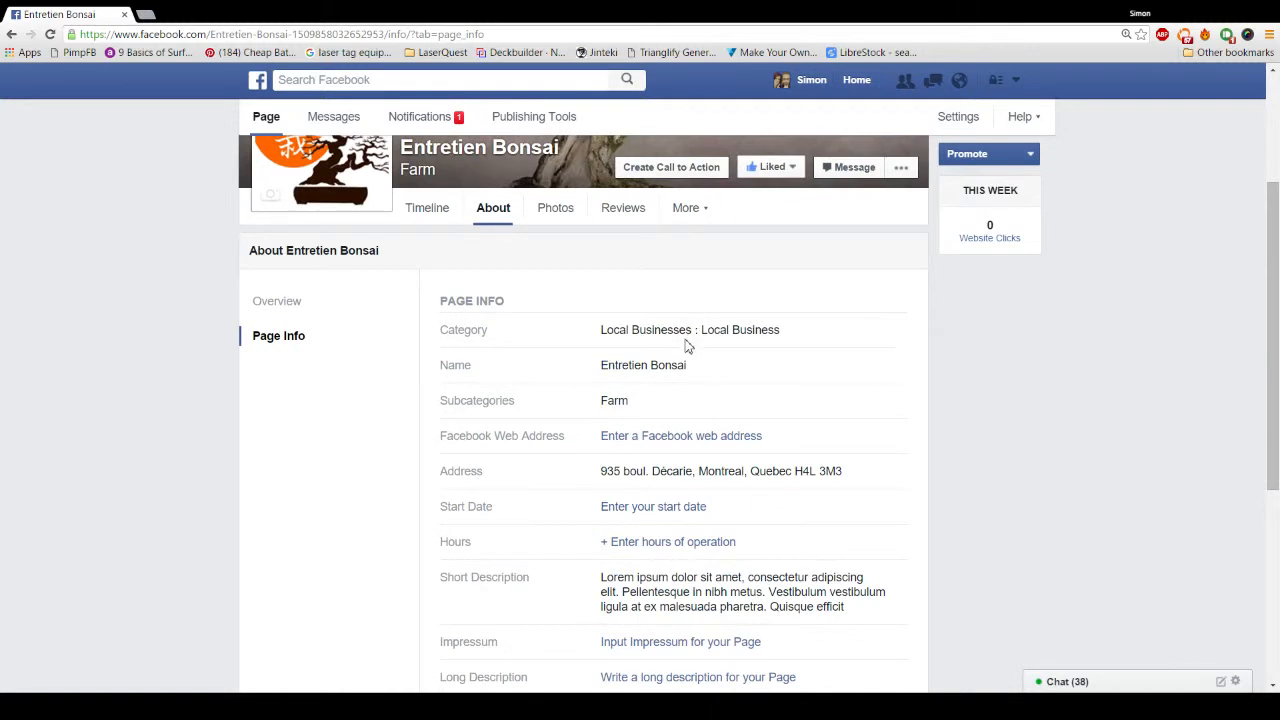
scroll(686, 345, down, 2)
scroll(686, 350, down, 2)
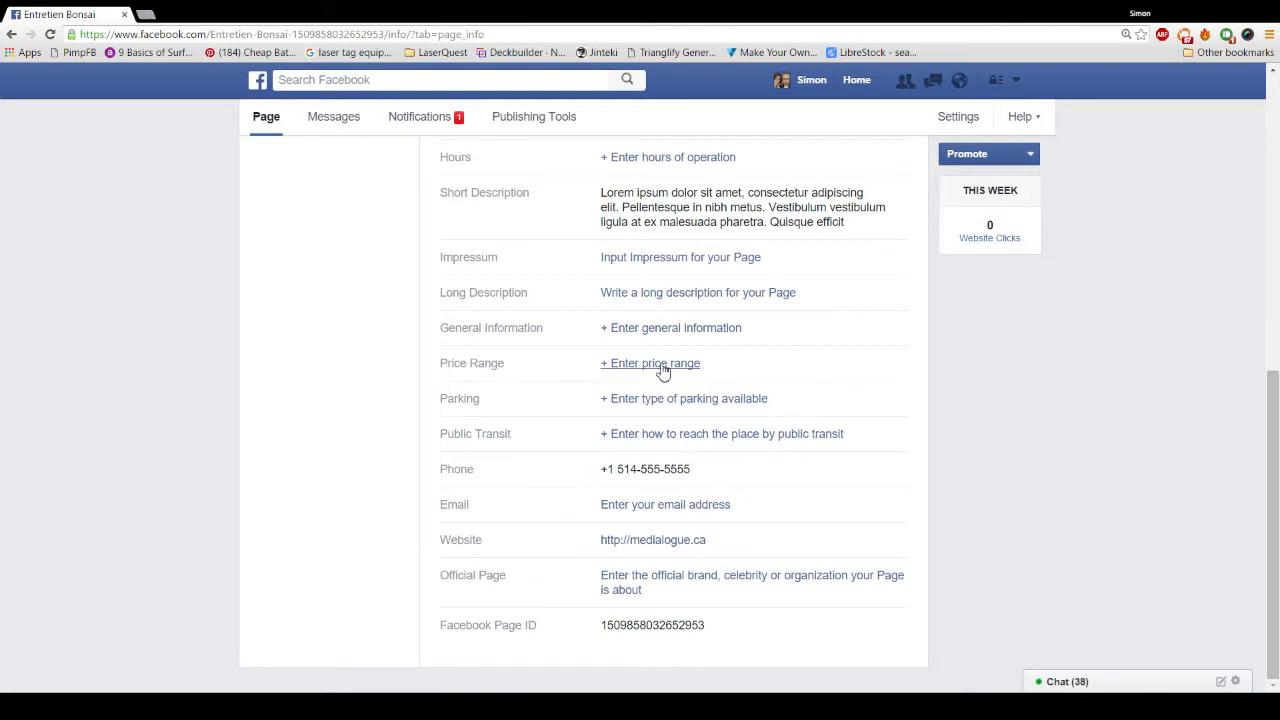
scroll(642, 300, up, 2)
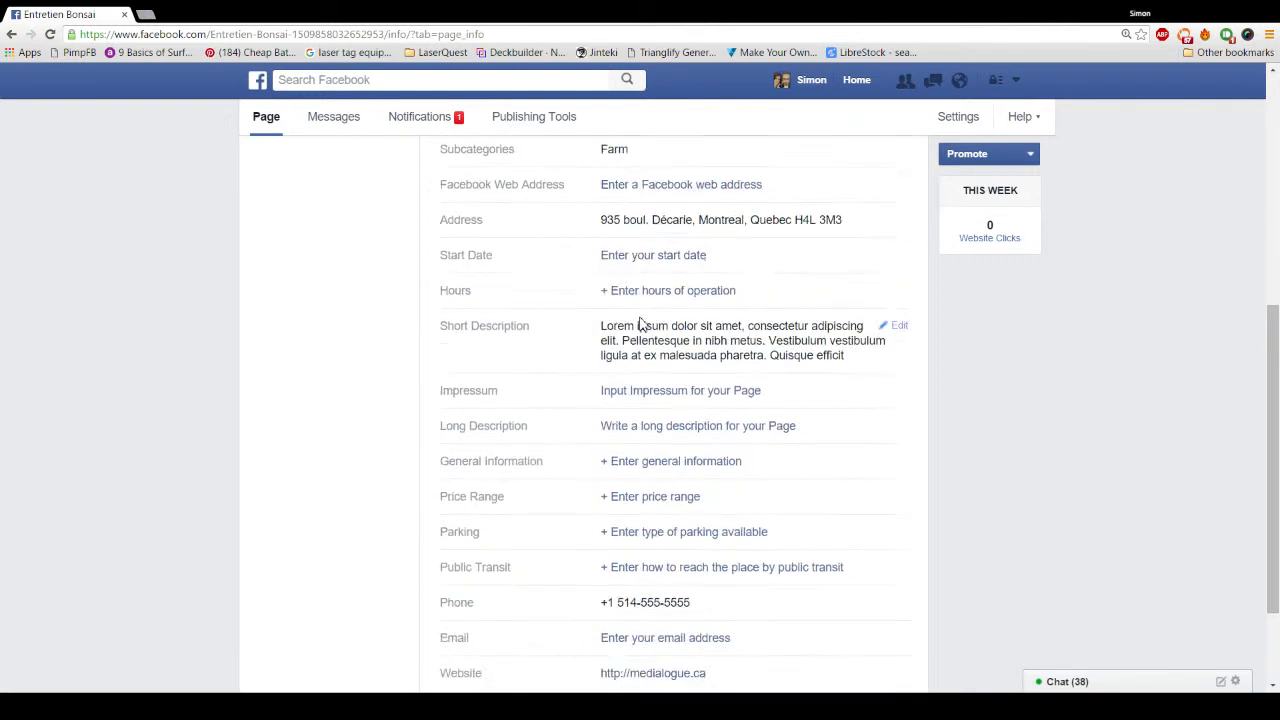
double_click(456, 357)
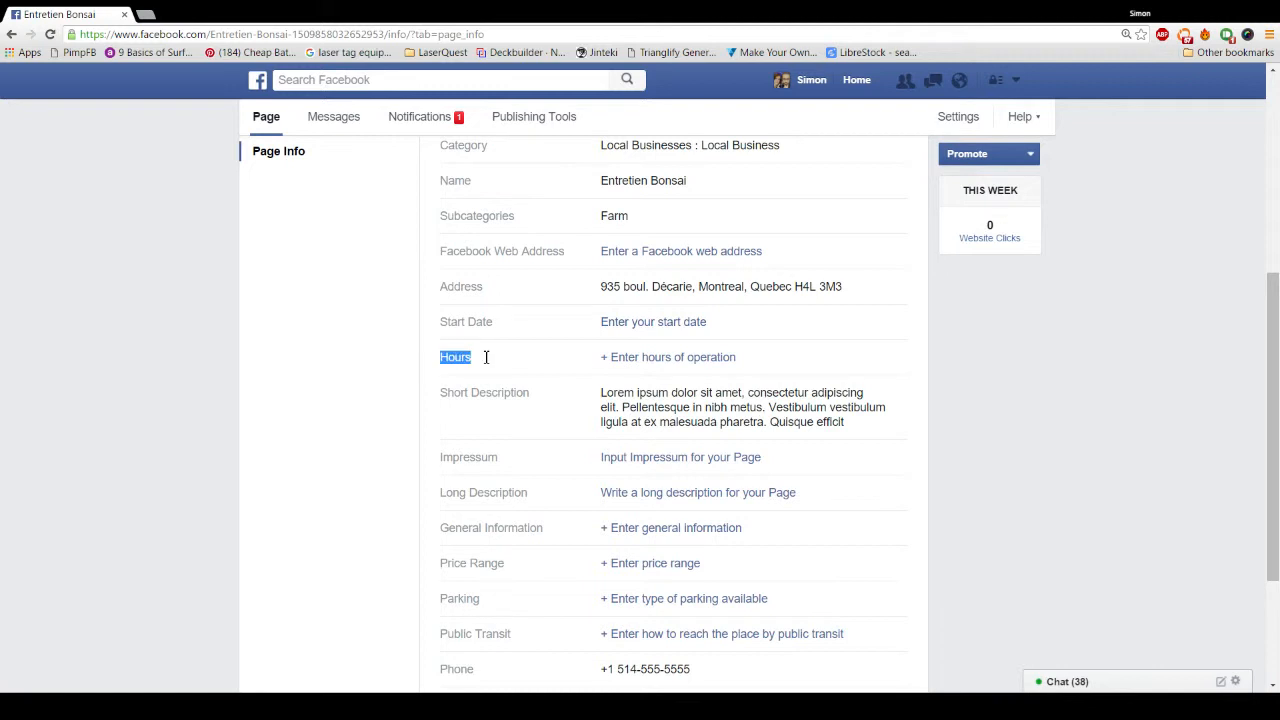
scroll(676, 360, up, 2)
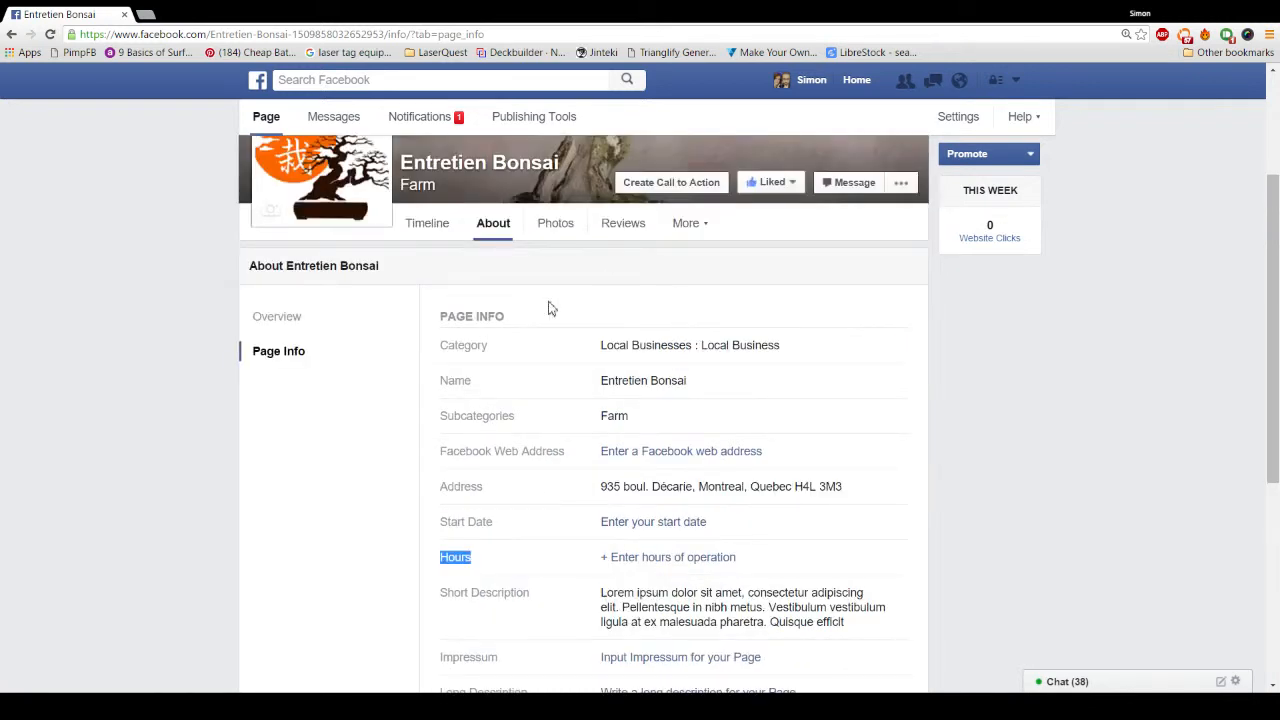
scroll(671, 378, down, 1)
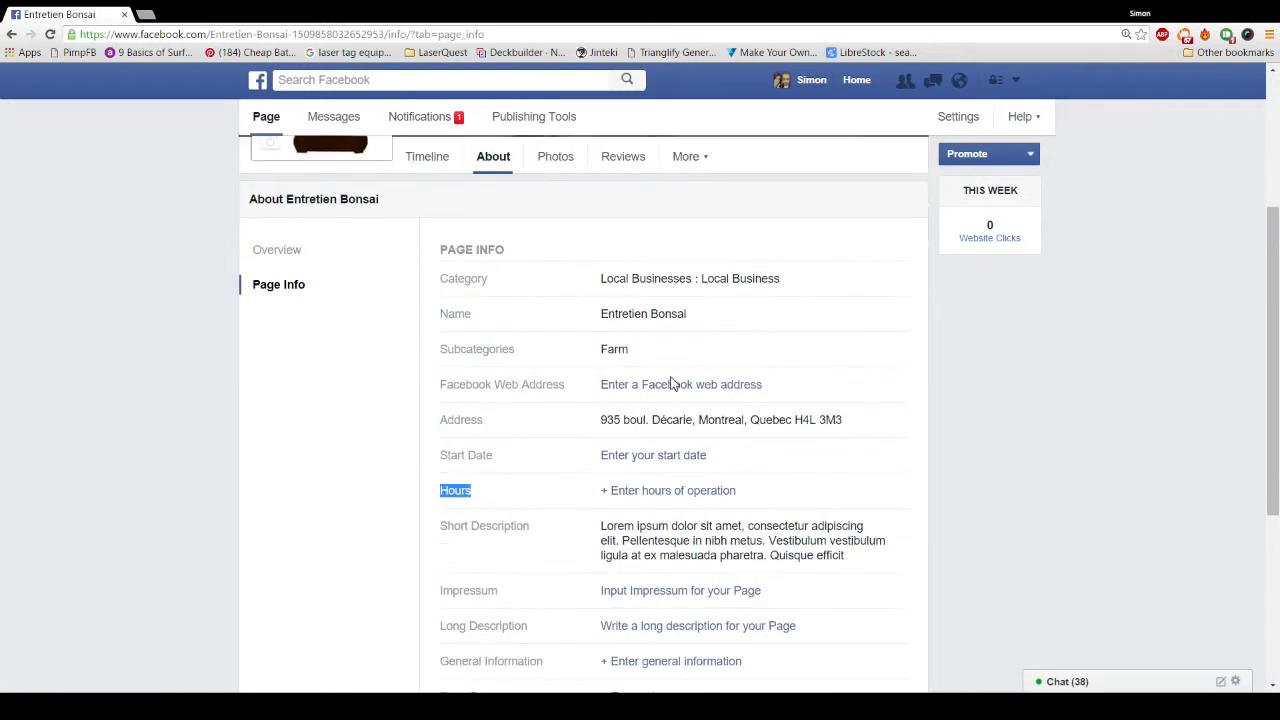
scroll(672, 398, down, 1)
scroll(673, 398, down, 2)
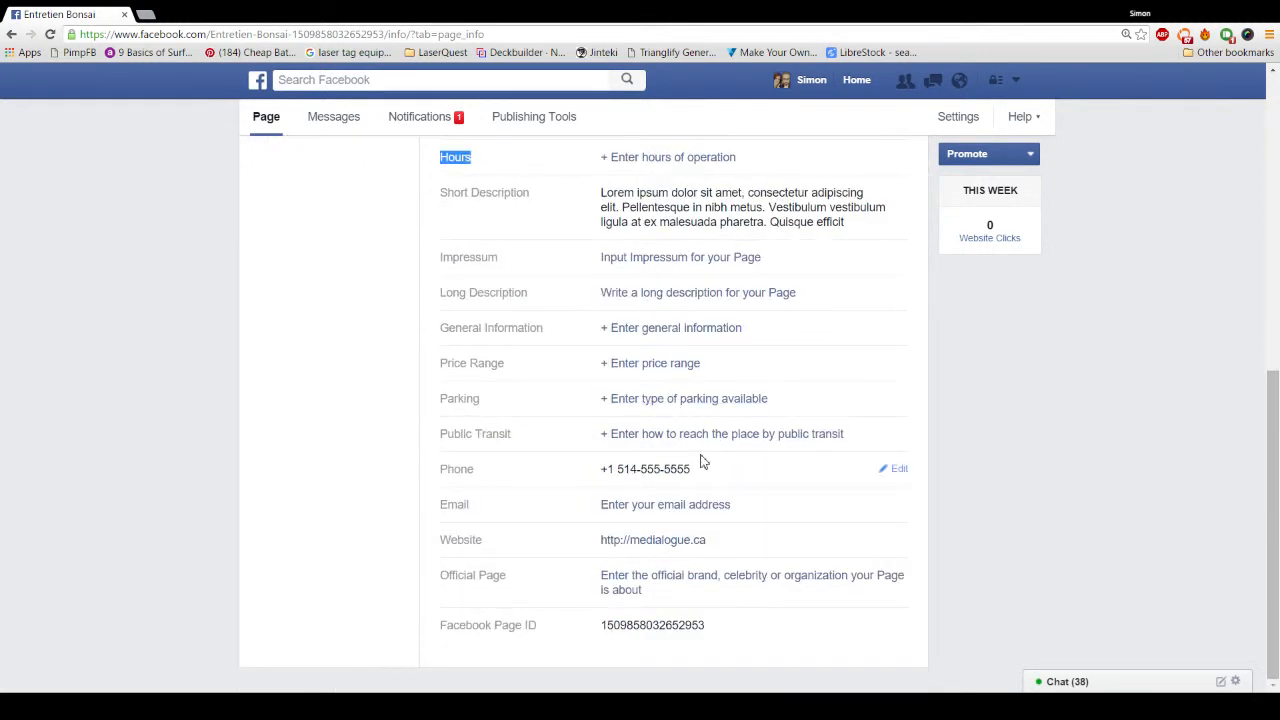
scroll(700, 460, up, 2)
Step: Set the Page's opening hours to Always open and save them
click(655, 360)
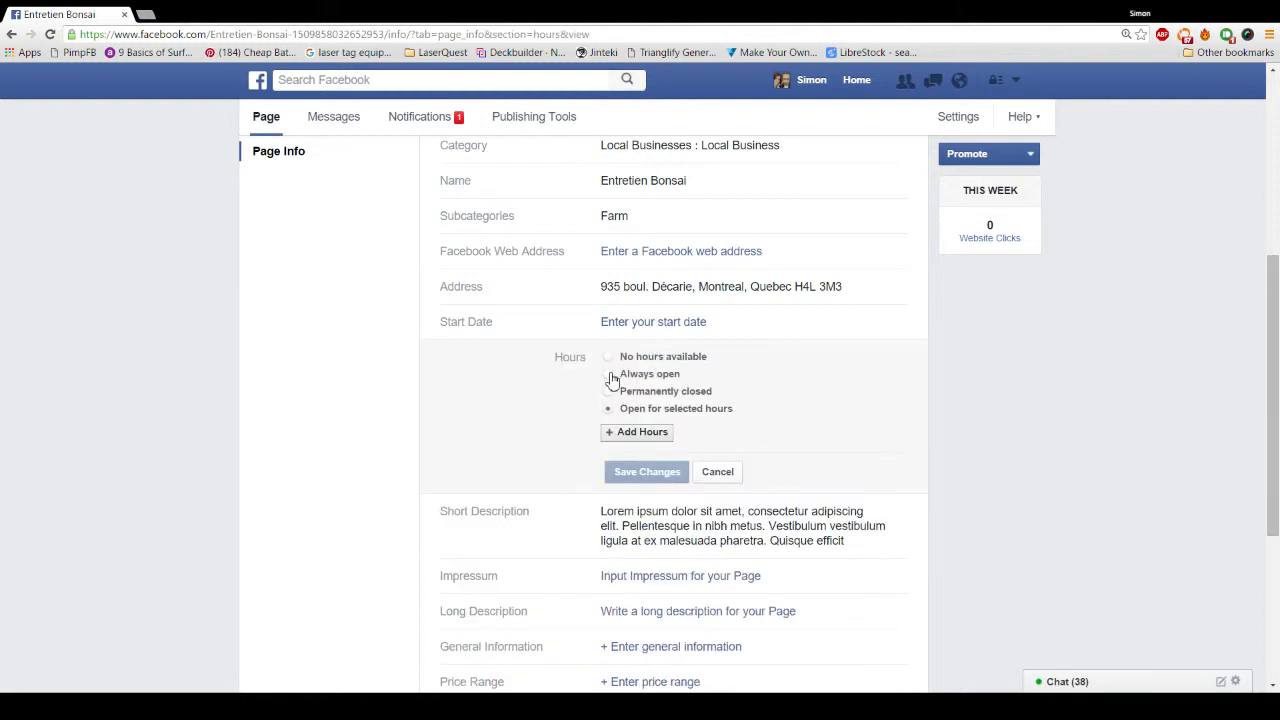
click(610, 376)
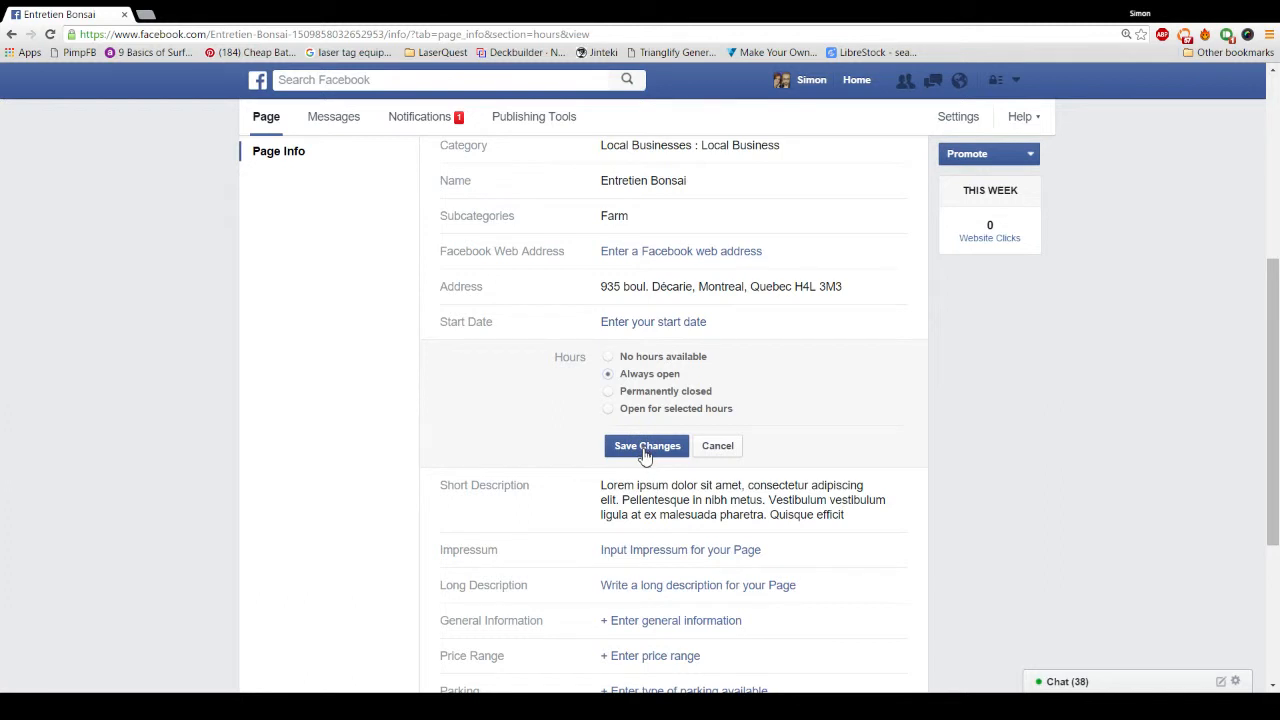
click(645, 449)
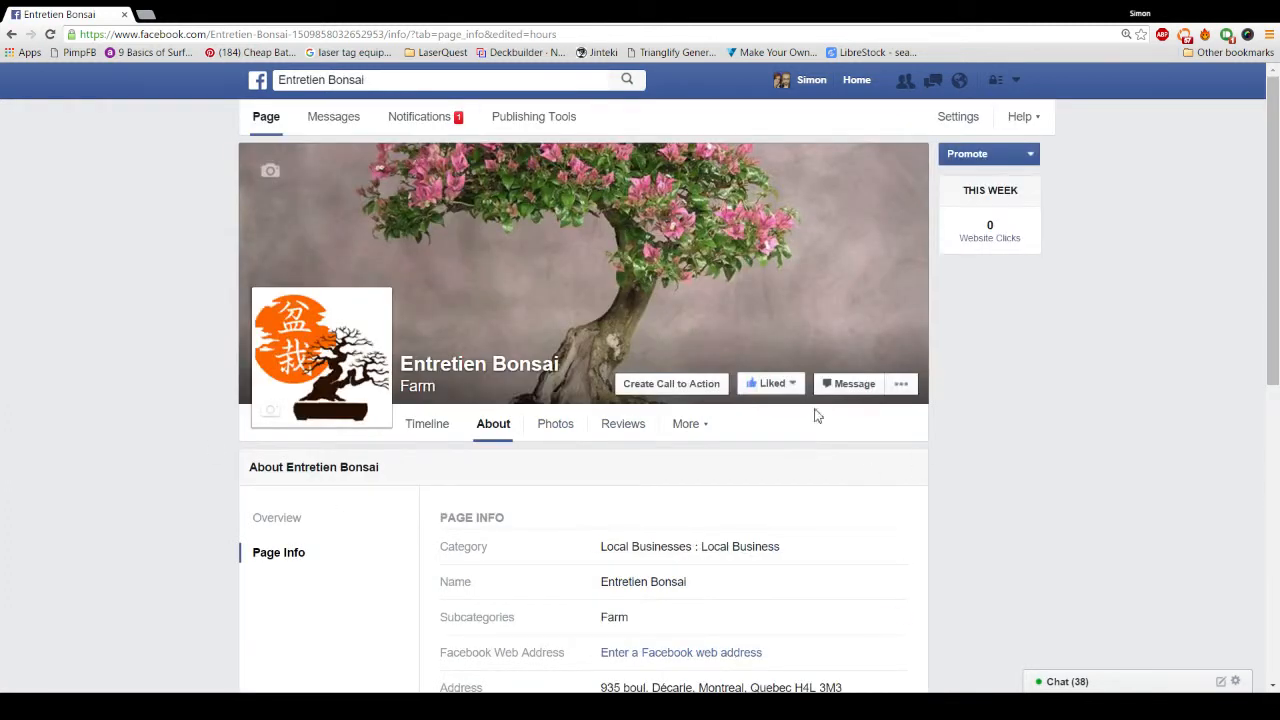
scroll(600, 449, down, 5)
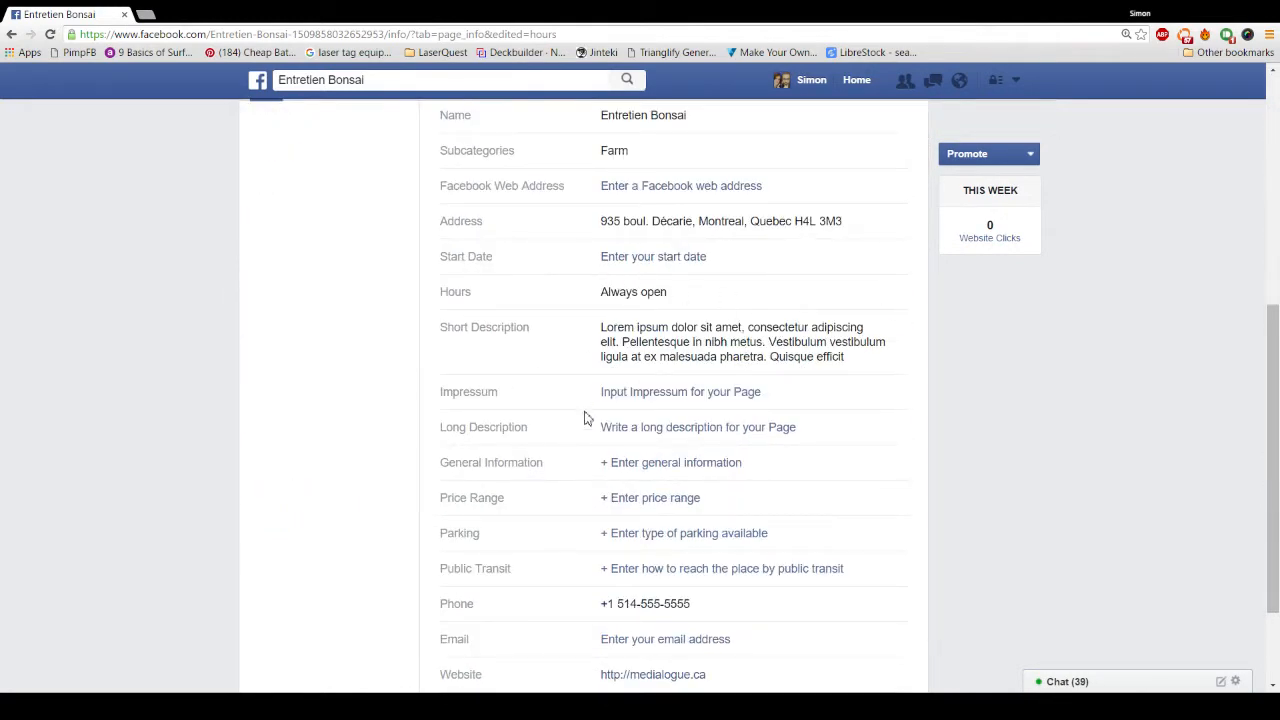
Step: Choose $$ as the Page's price range and save it
click(628, 502)
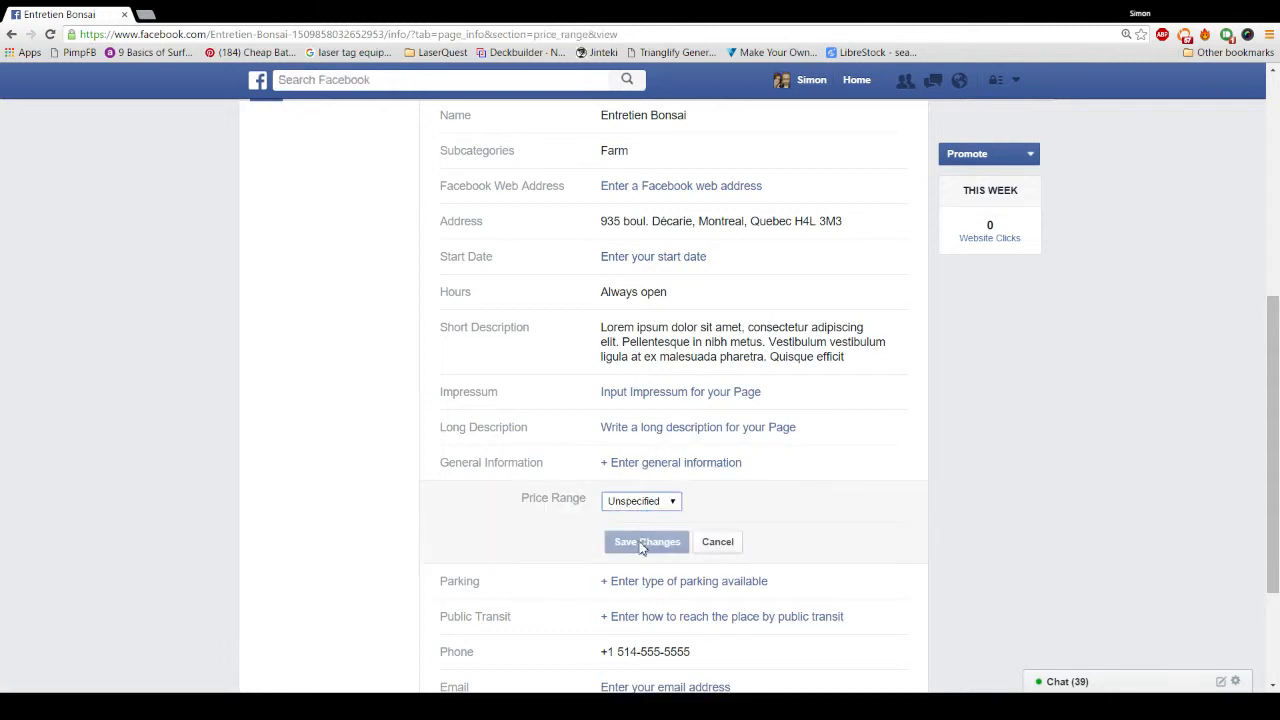
click(637, 542)
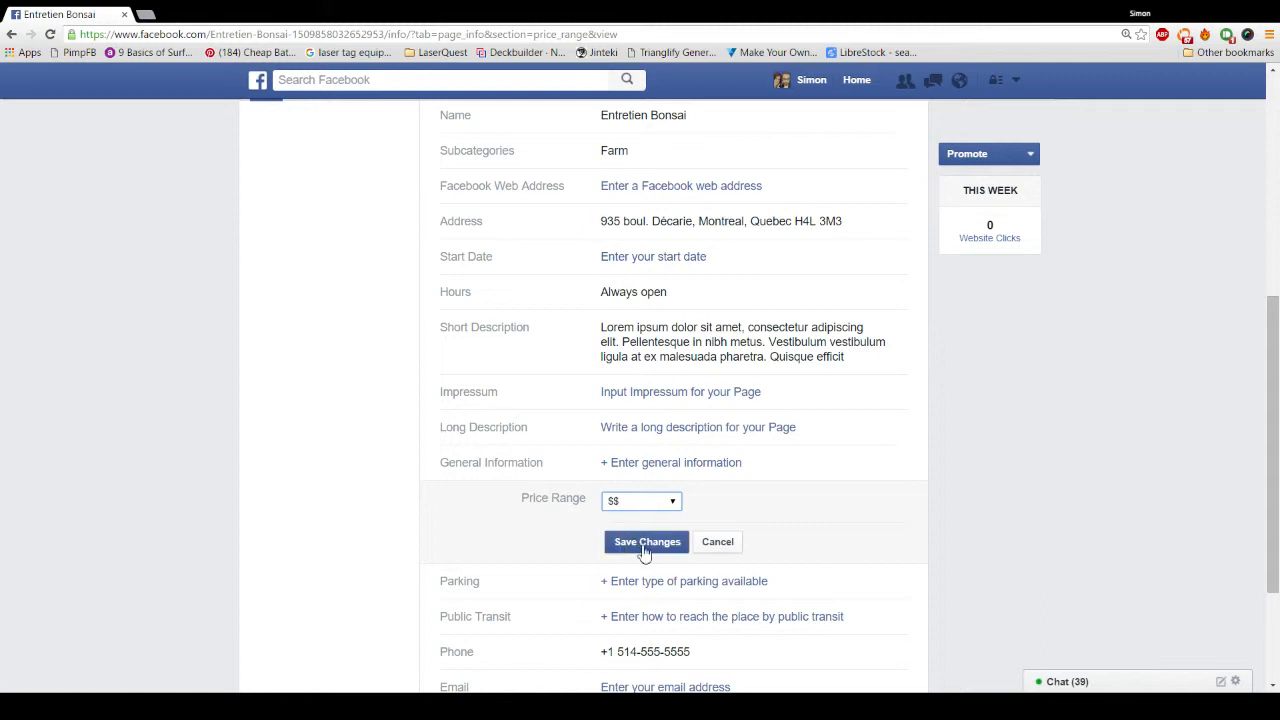
click(645, 550)
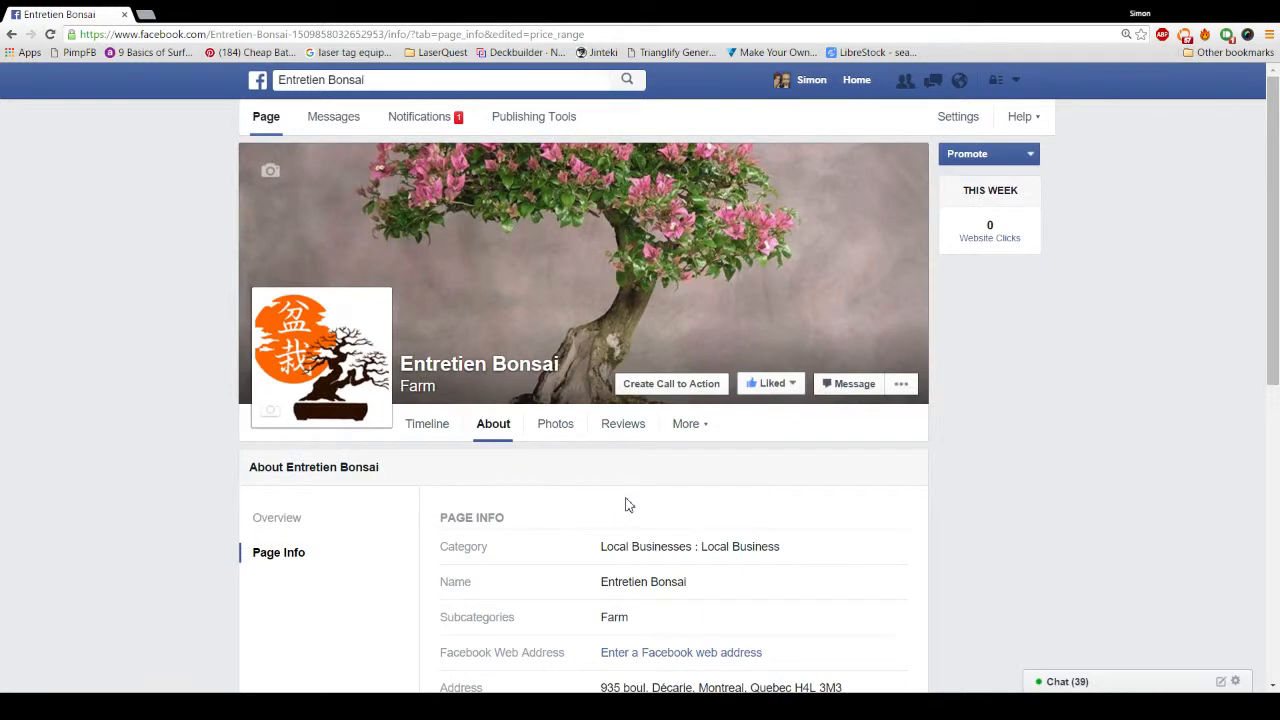
scroll(626, 505, down, 4)
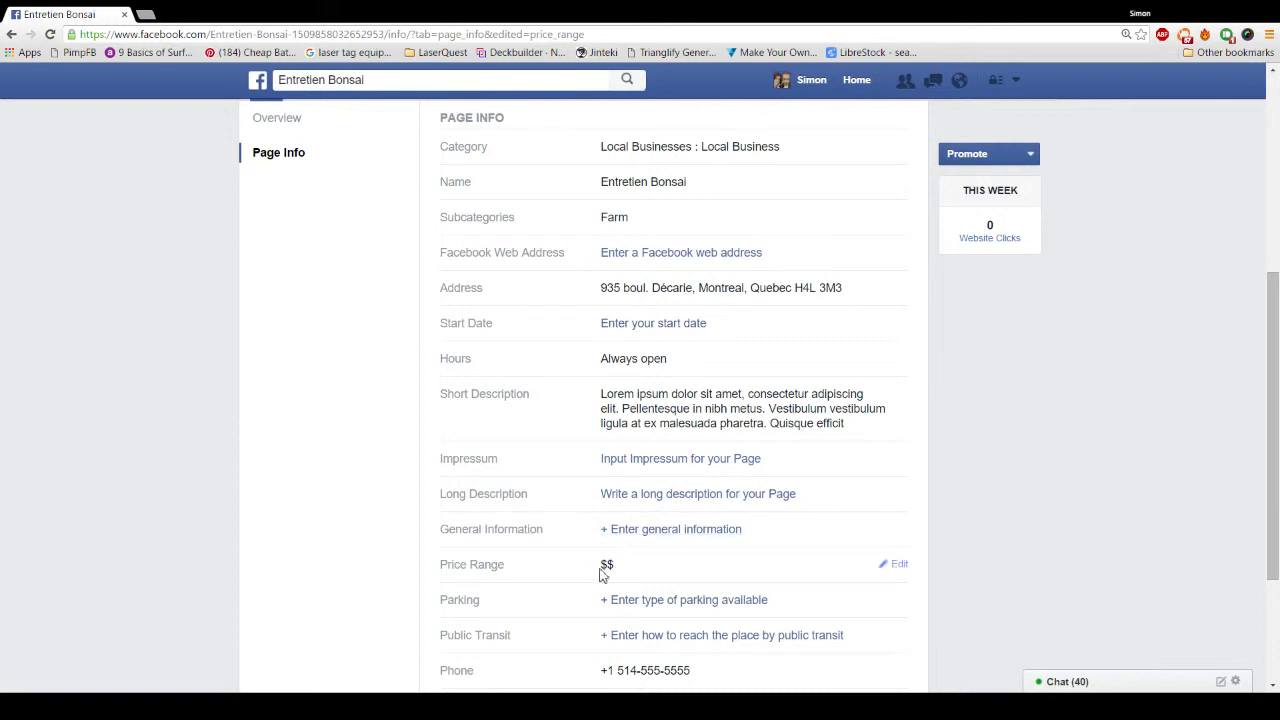
scroll(620, 570, down, 1)
scroll(588, 430, down, 1)
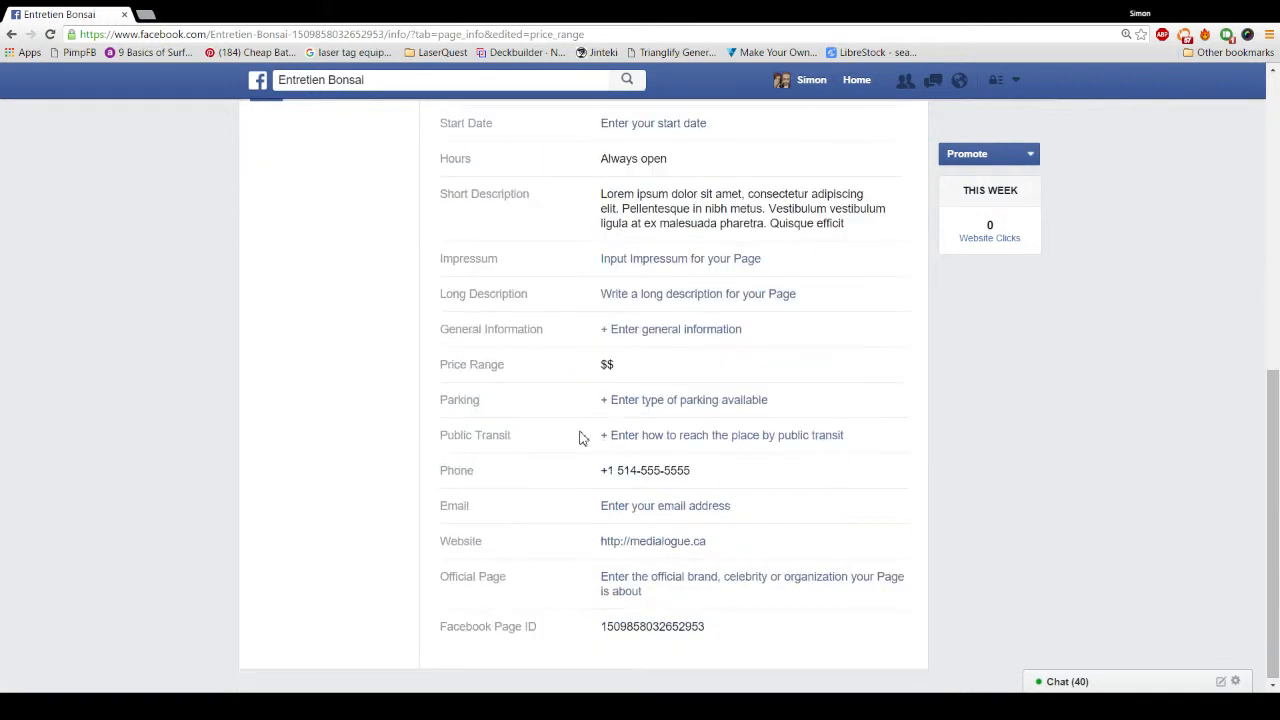
Step: Enter the business e-mail address in Page Info, correcting a typo, and save it
click(628, 507)
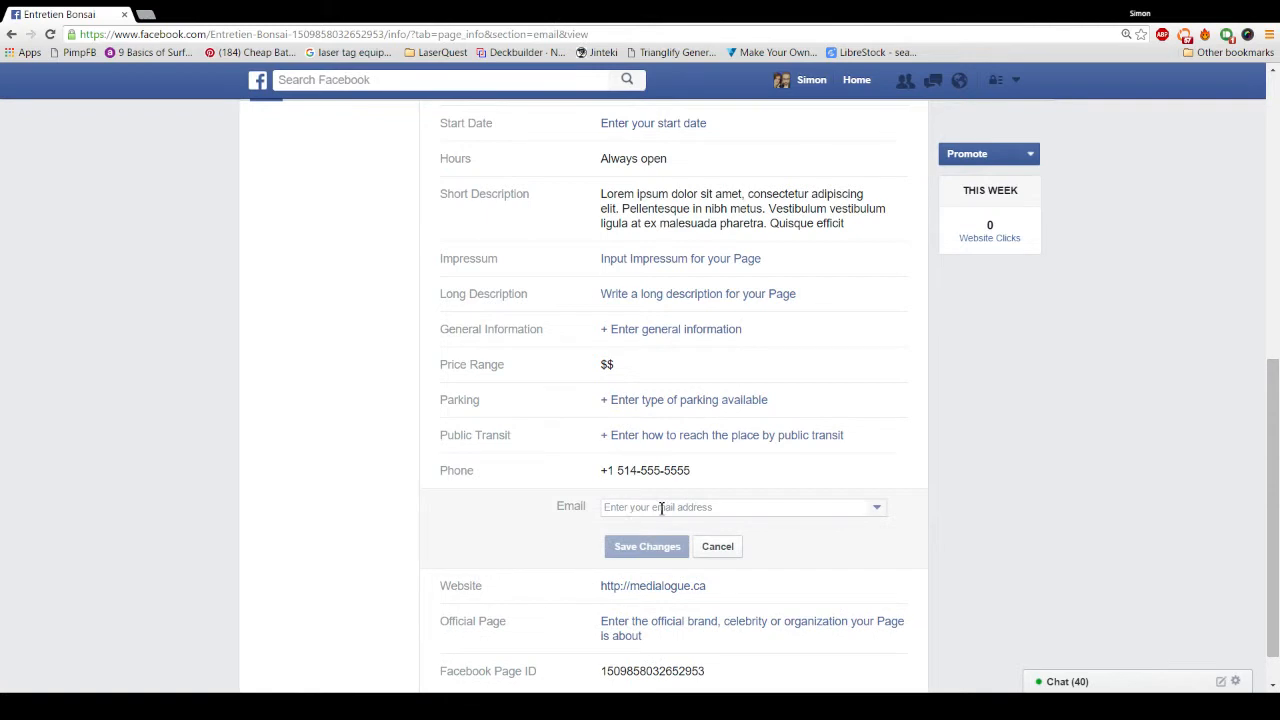
click(662, 507)
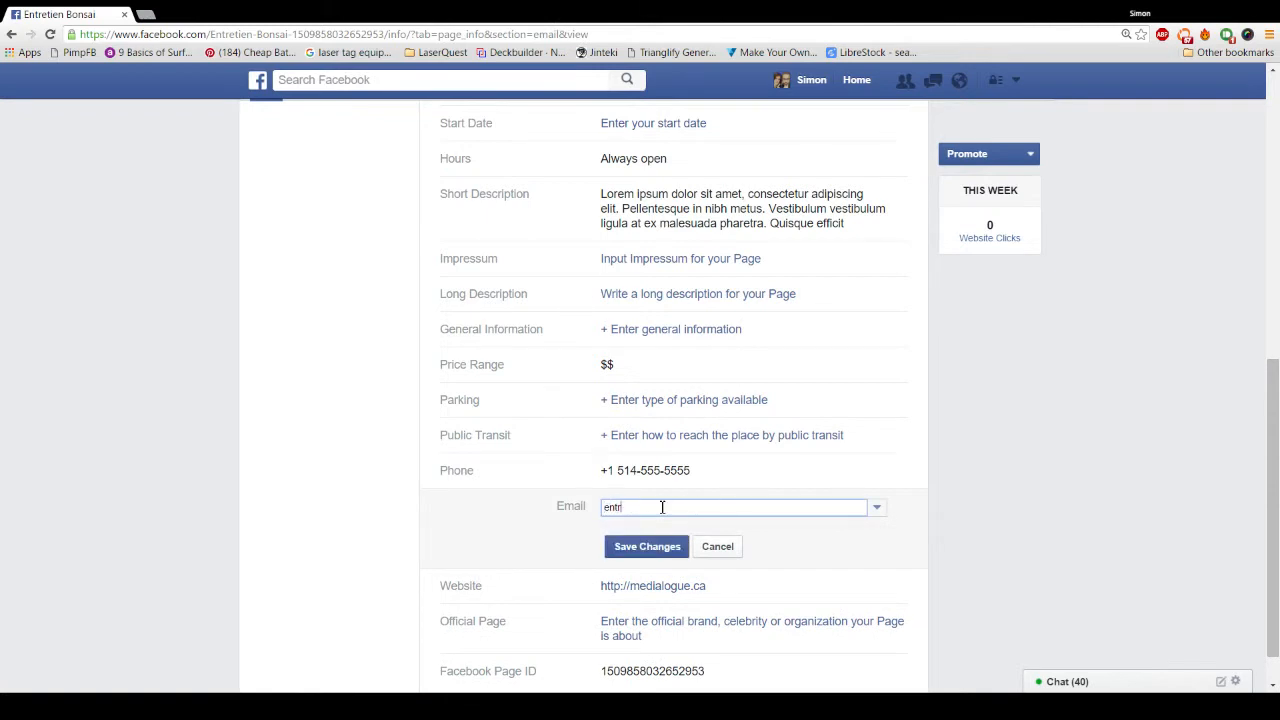
click(657, 556)
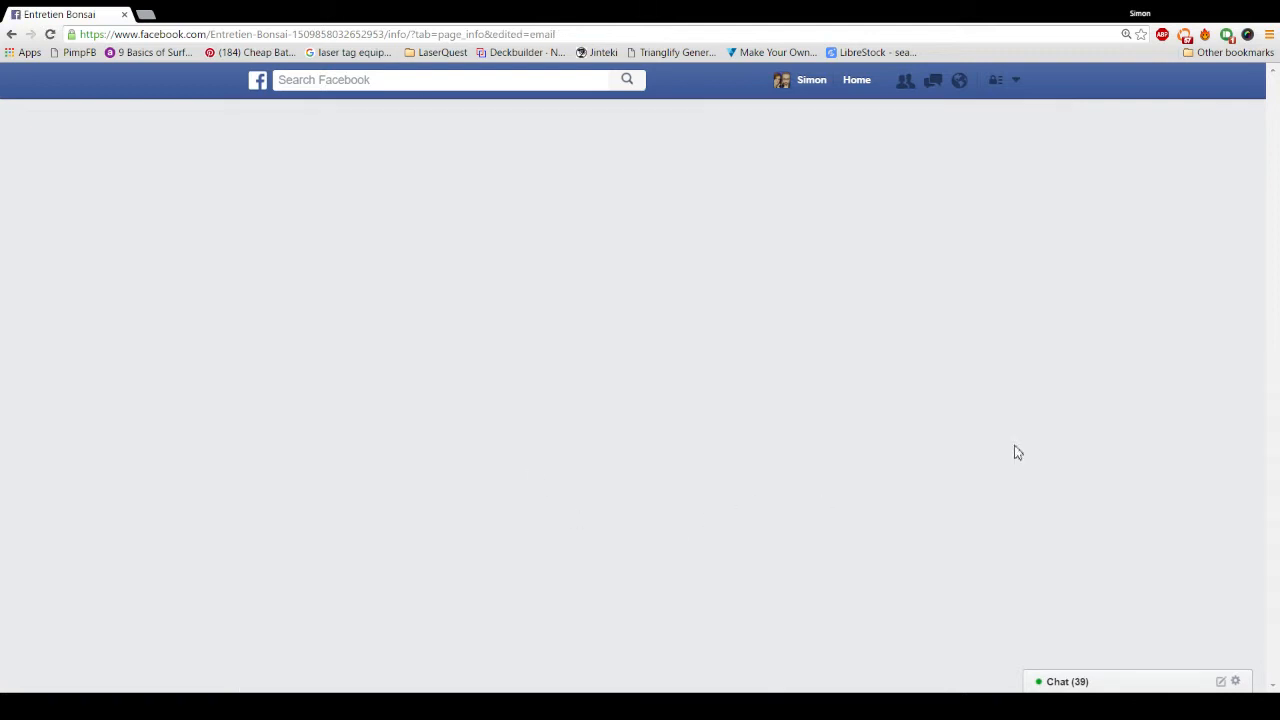
scroll(940, 413, down, 6)
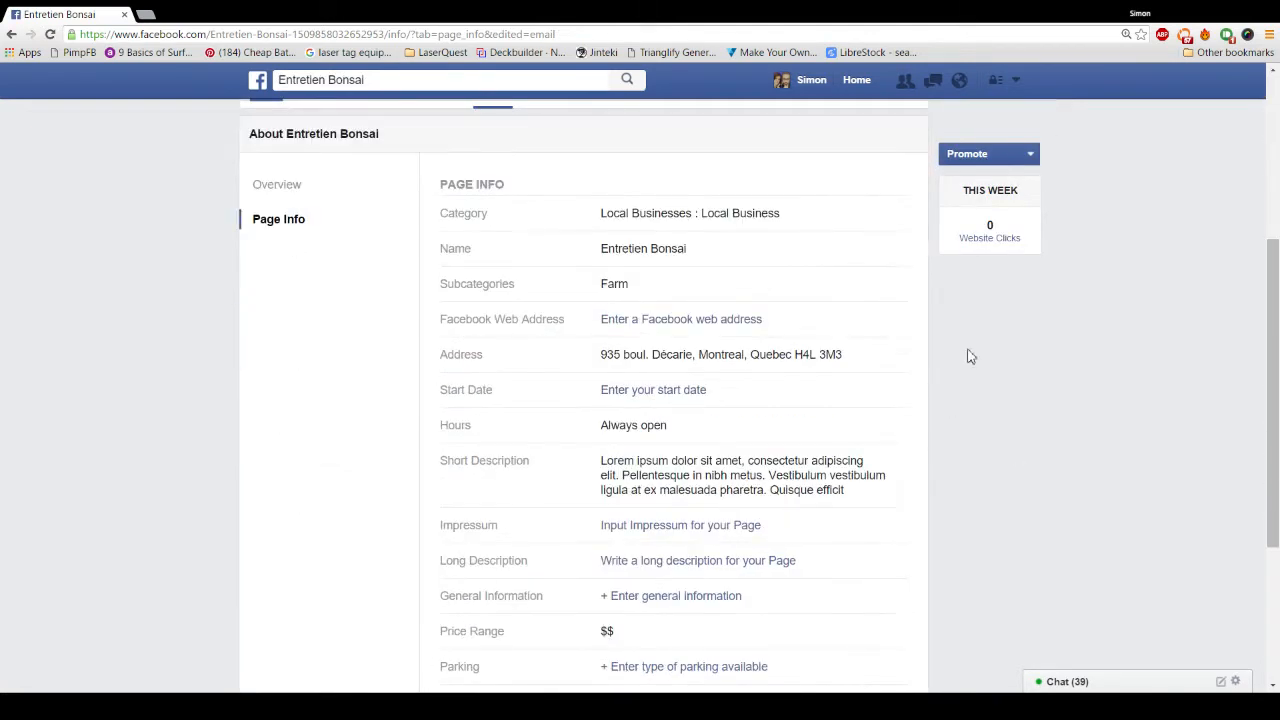
scroll(680, 610, up, 2)
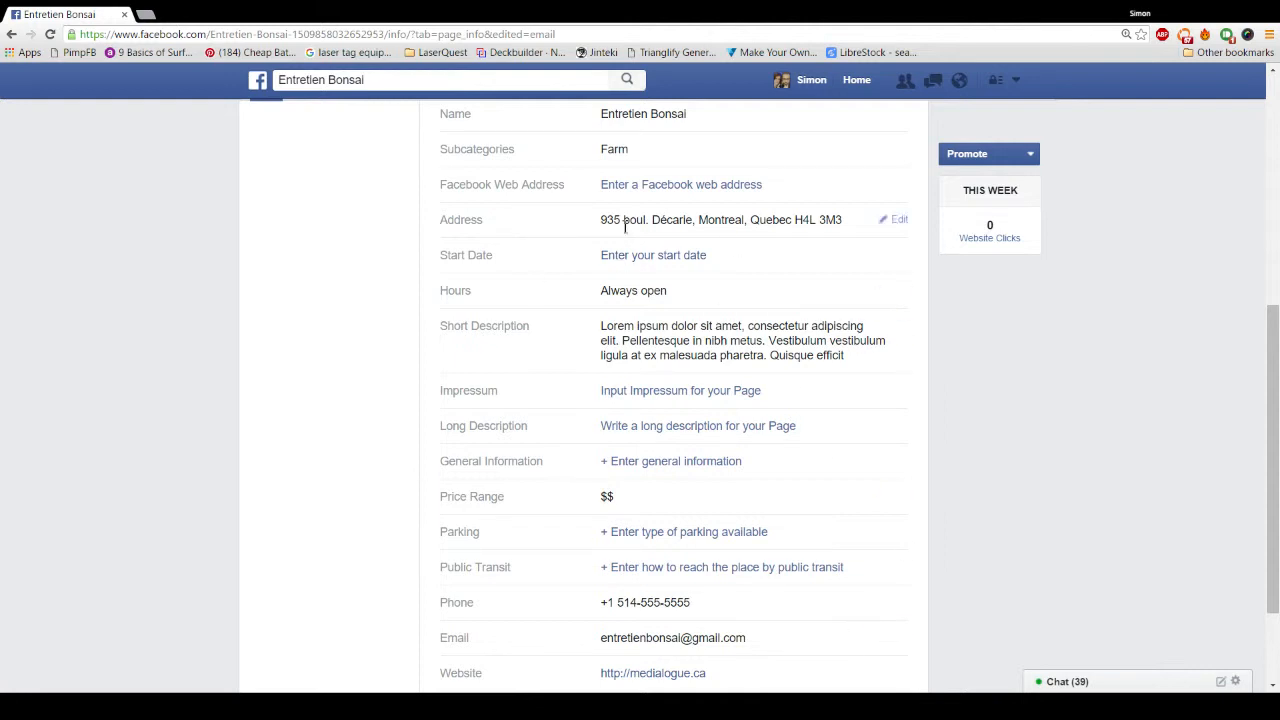
scroll(546, 534, up, 5)
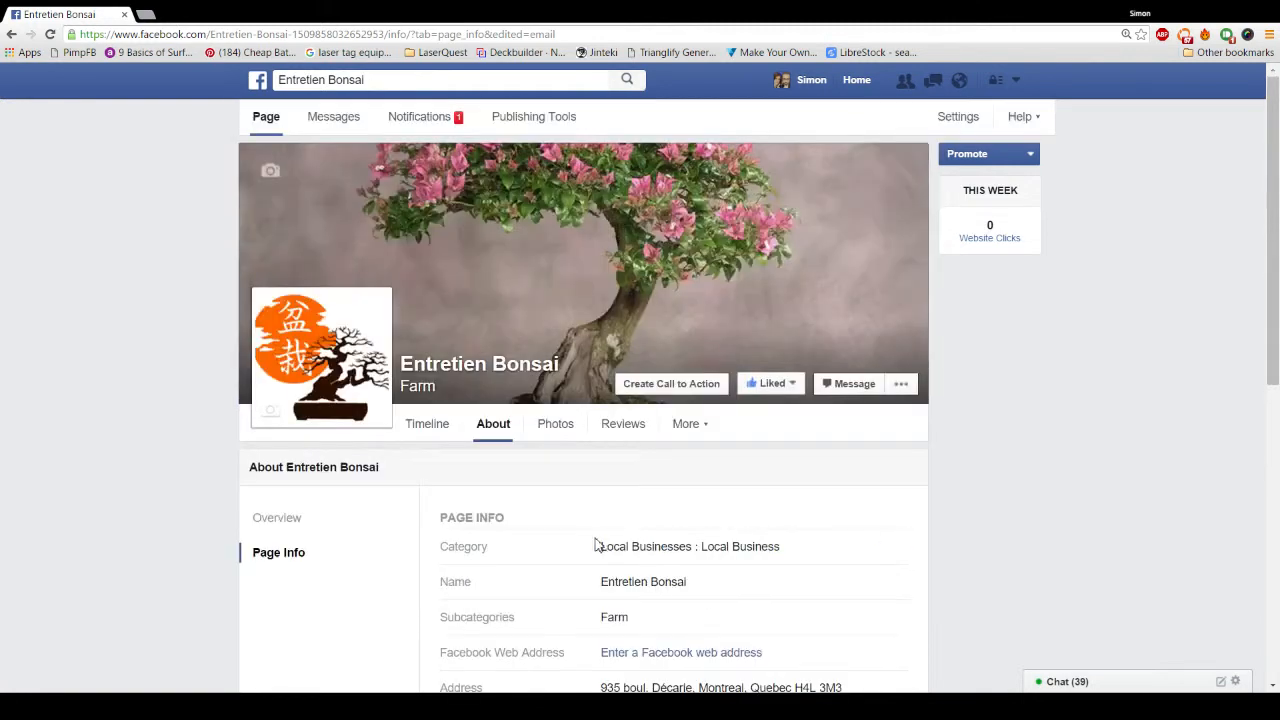
Step: Return to the Page's Timeline and open the '...' actions menu beside Message
click(428, 427)
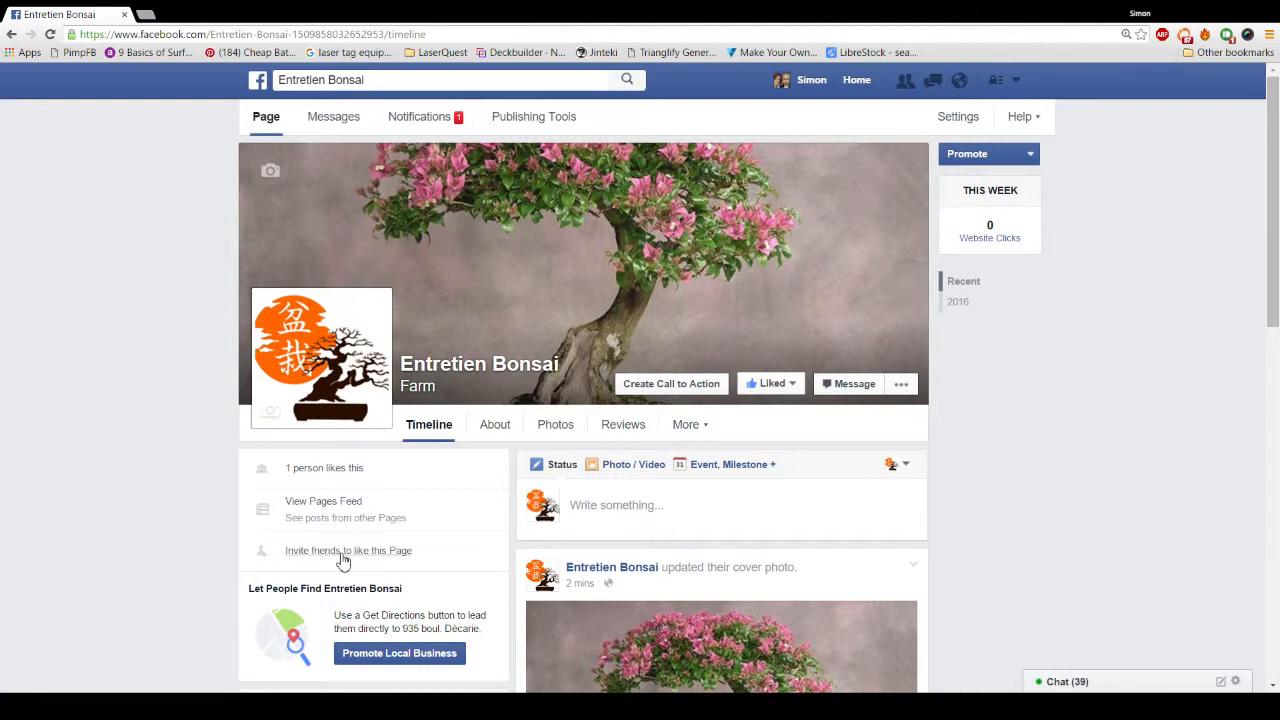
click(902, 386)
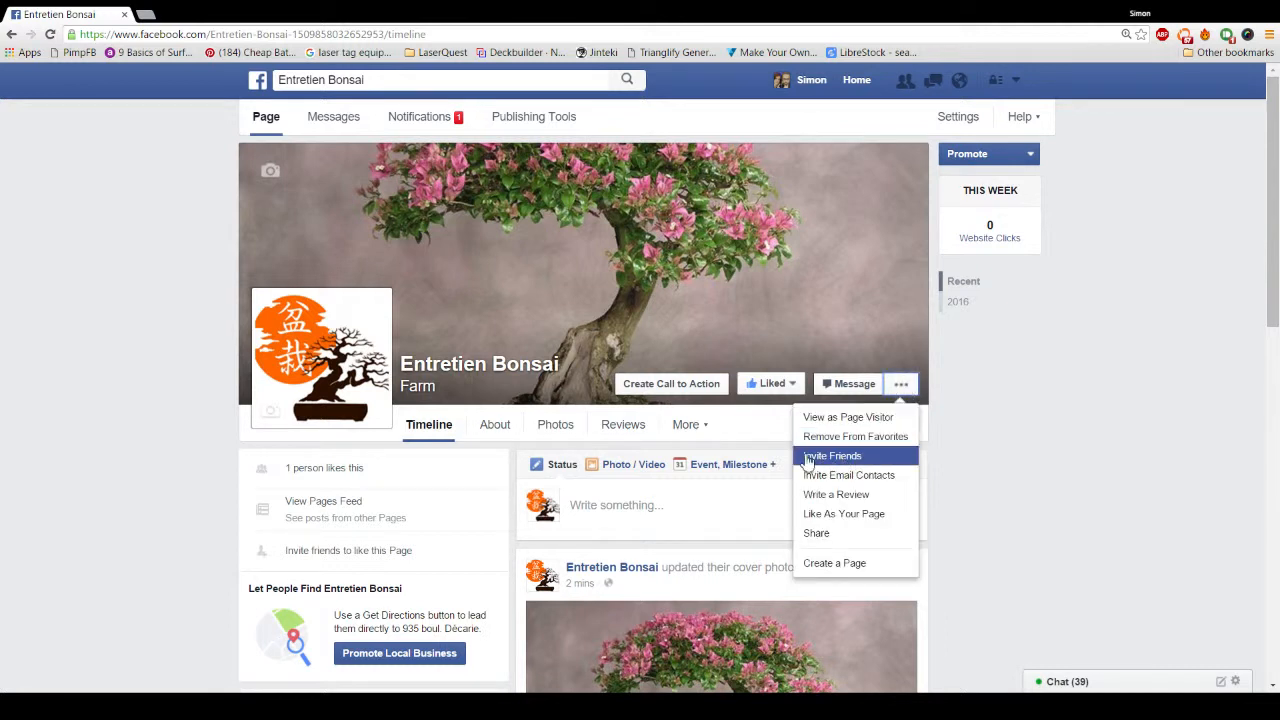
Step: In Invite Friends, tick one friend further down the list and send the invite
click(1022, 434)
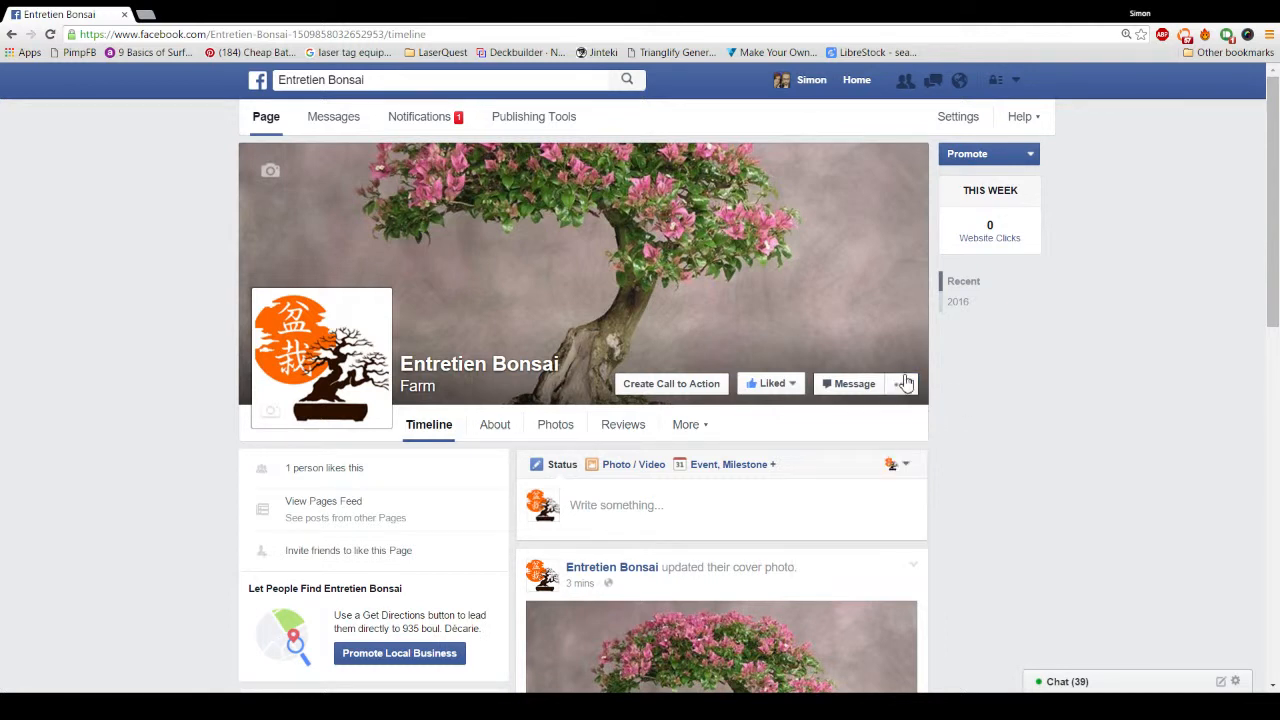
click(342, 553)
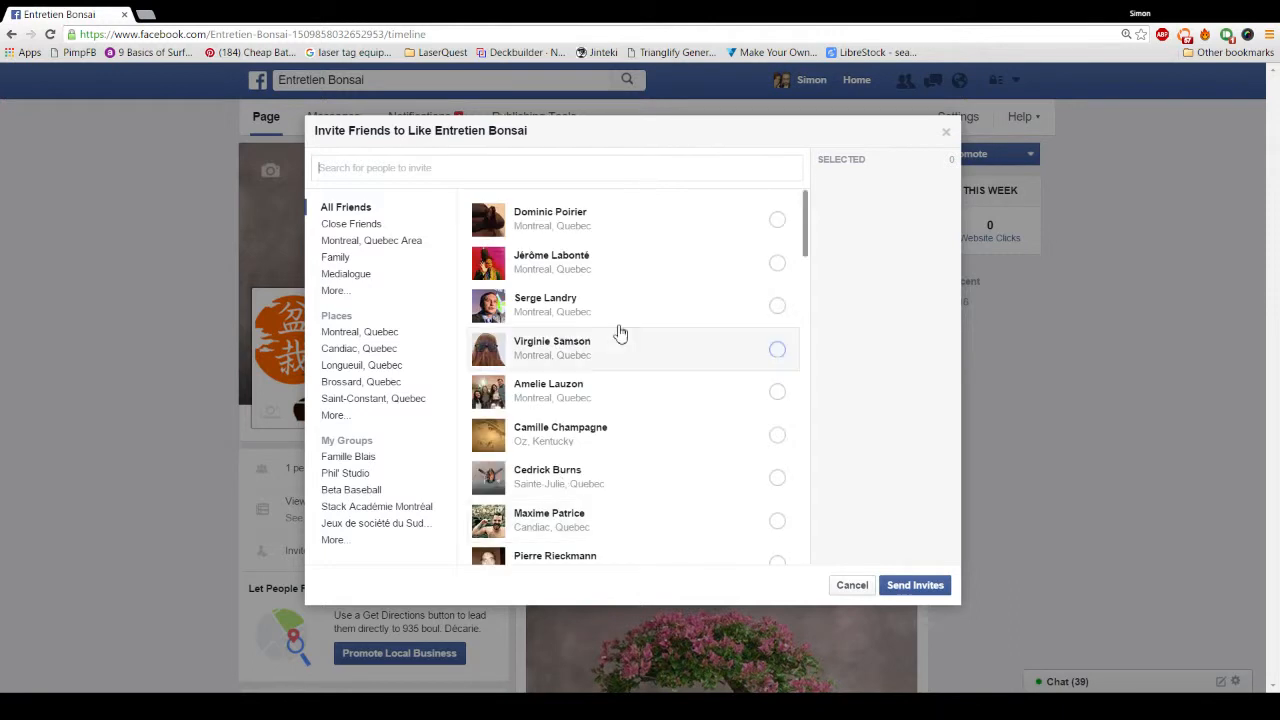
click(777, 221)
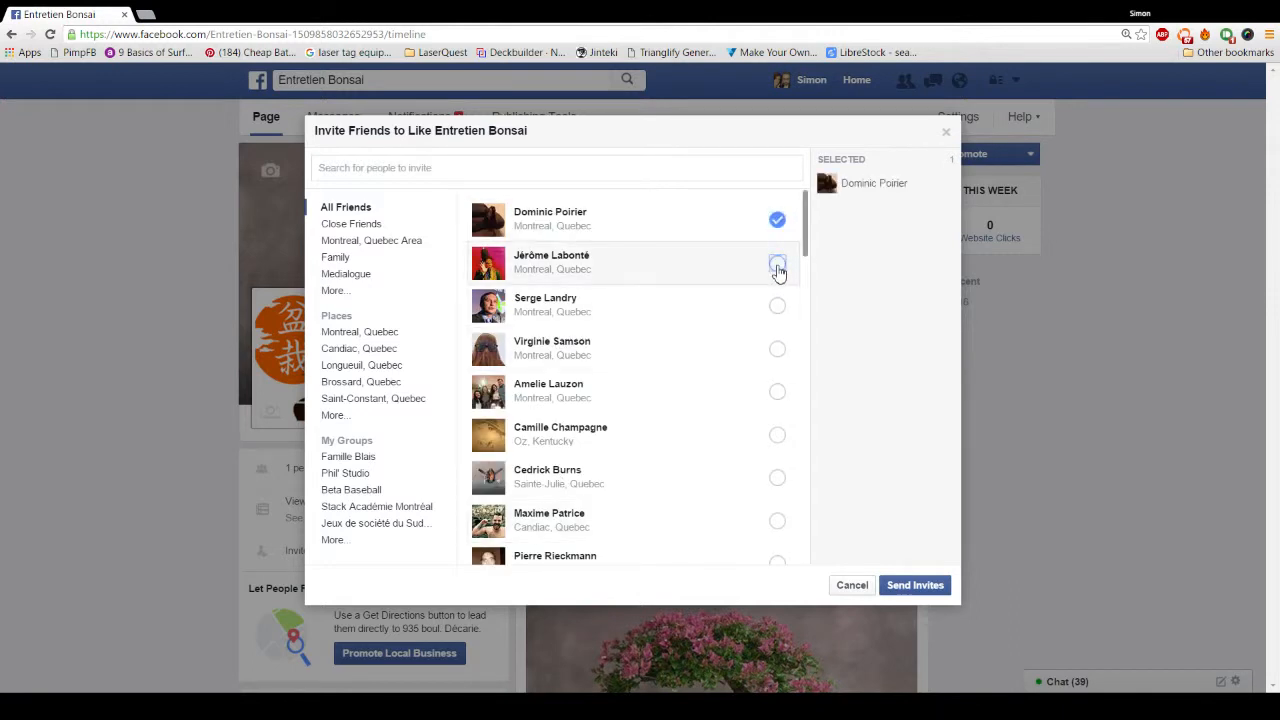
click(777, 264)
click(777, 307)
click(777, 264)
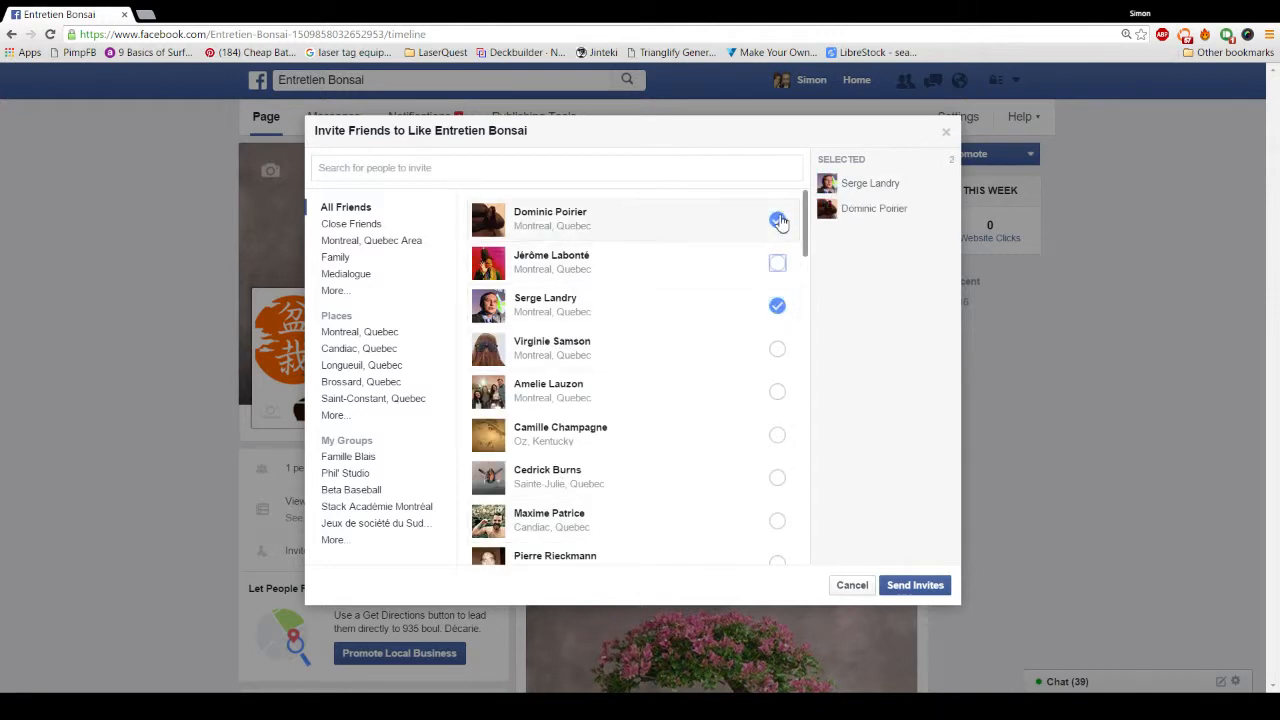
click(777, 219)
click(777, 310)
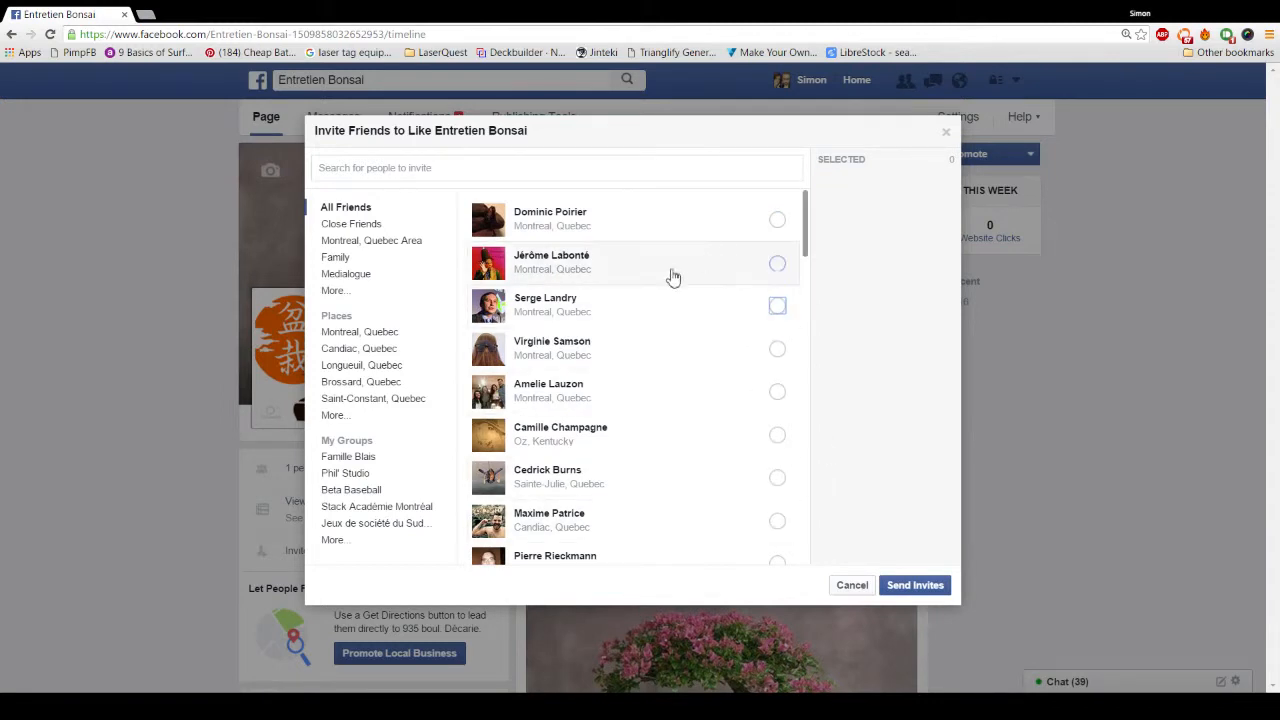
scroll(720, 320, down, 2)
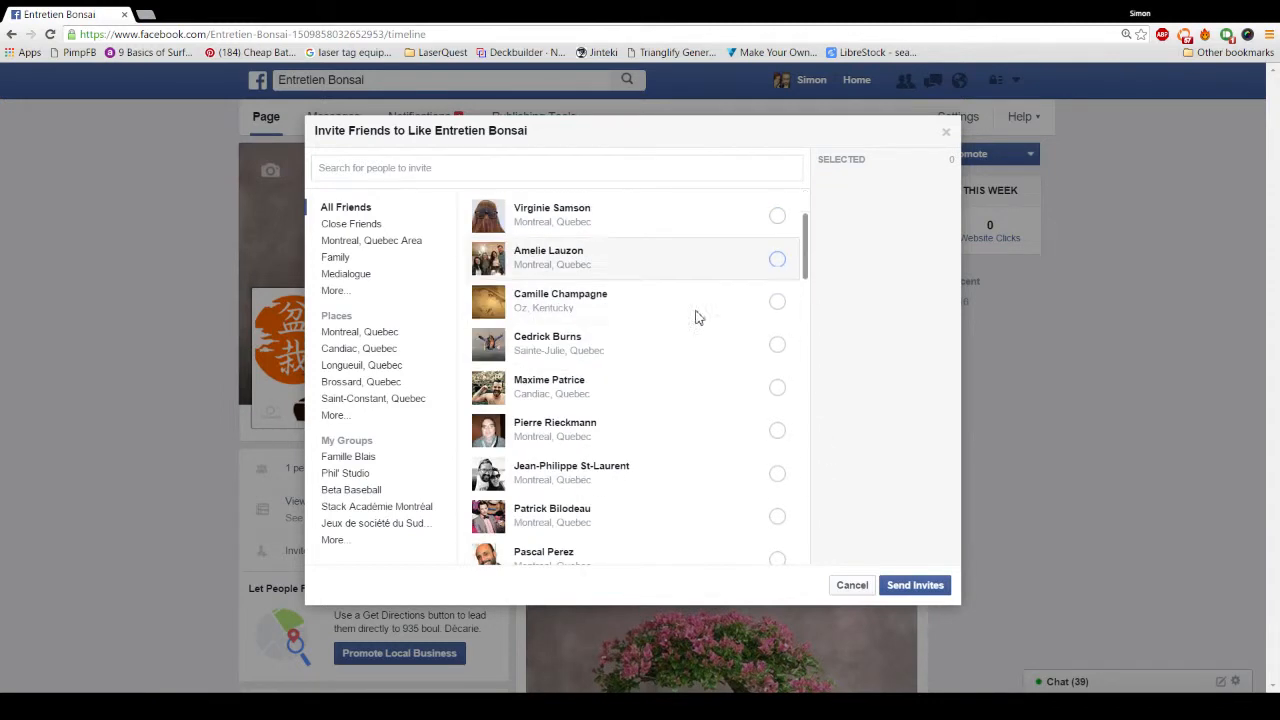
click(457, 180)
click(777, 492)
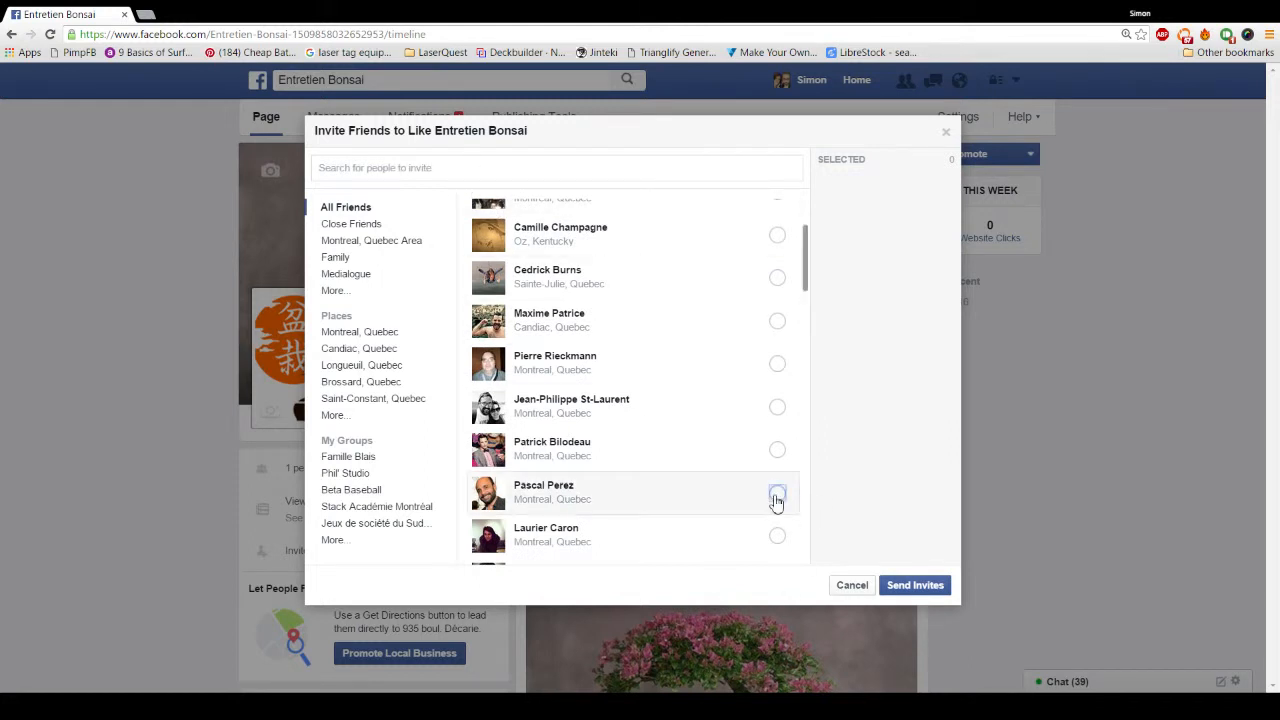
click(905, 588)
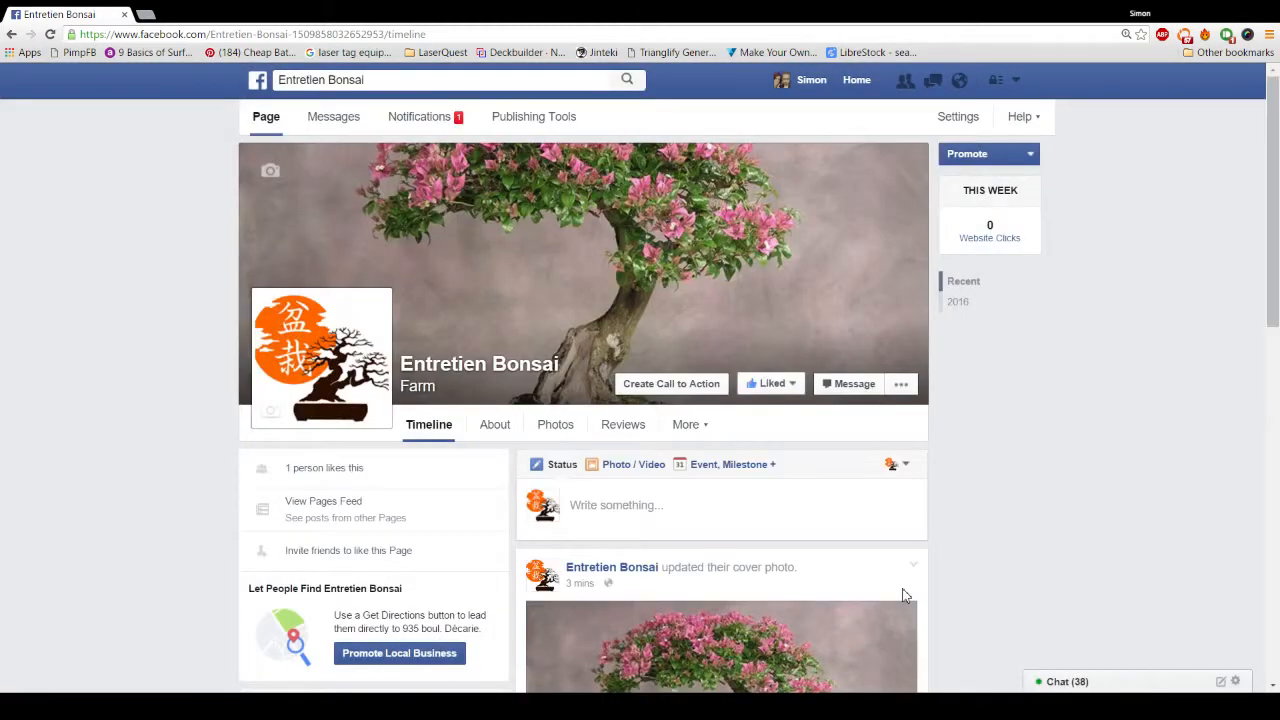